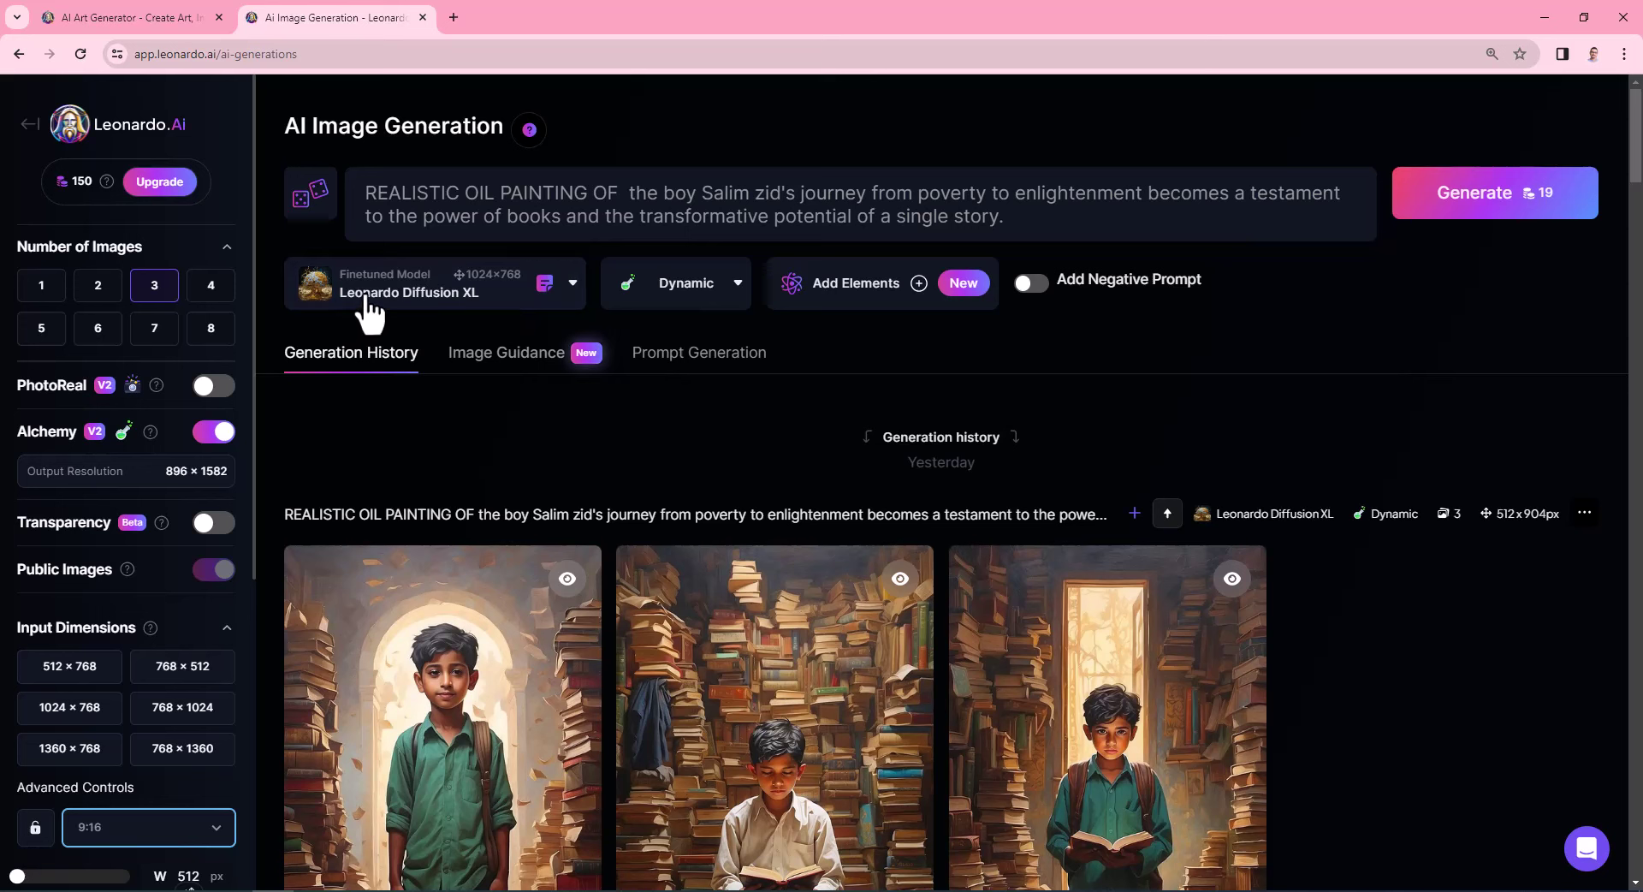
Choose Leonardo Diffusion XL as the finetuned model for the image generation.
click(560, 305)
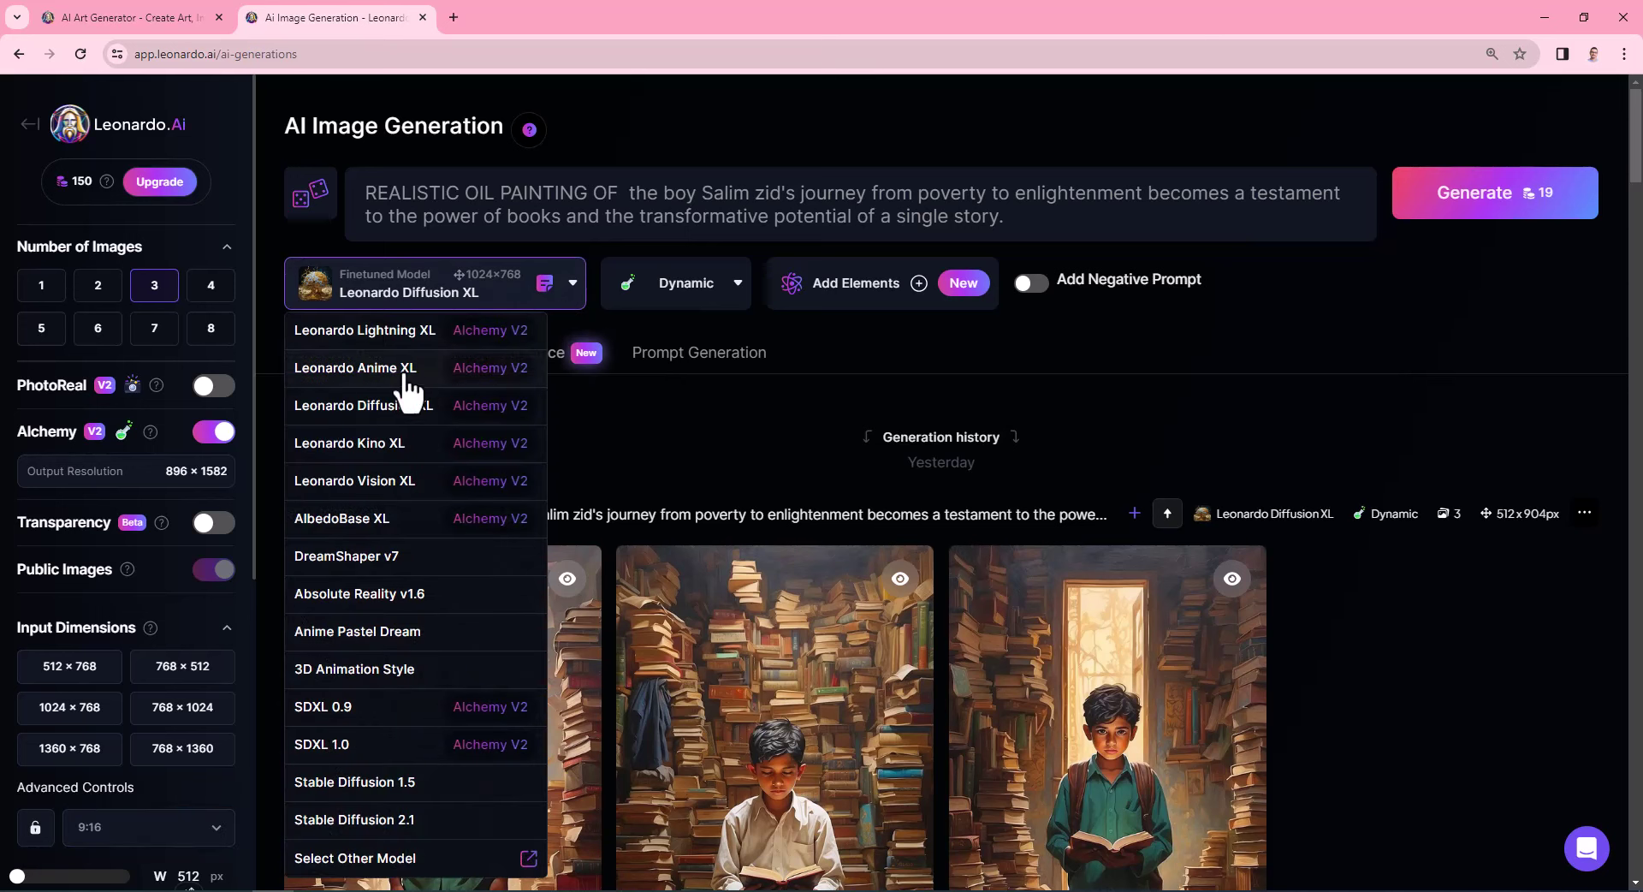
click(368, 413)
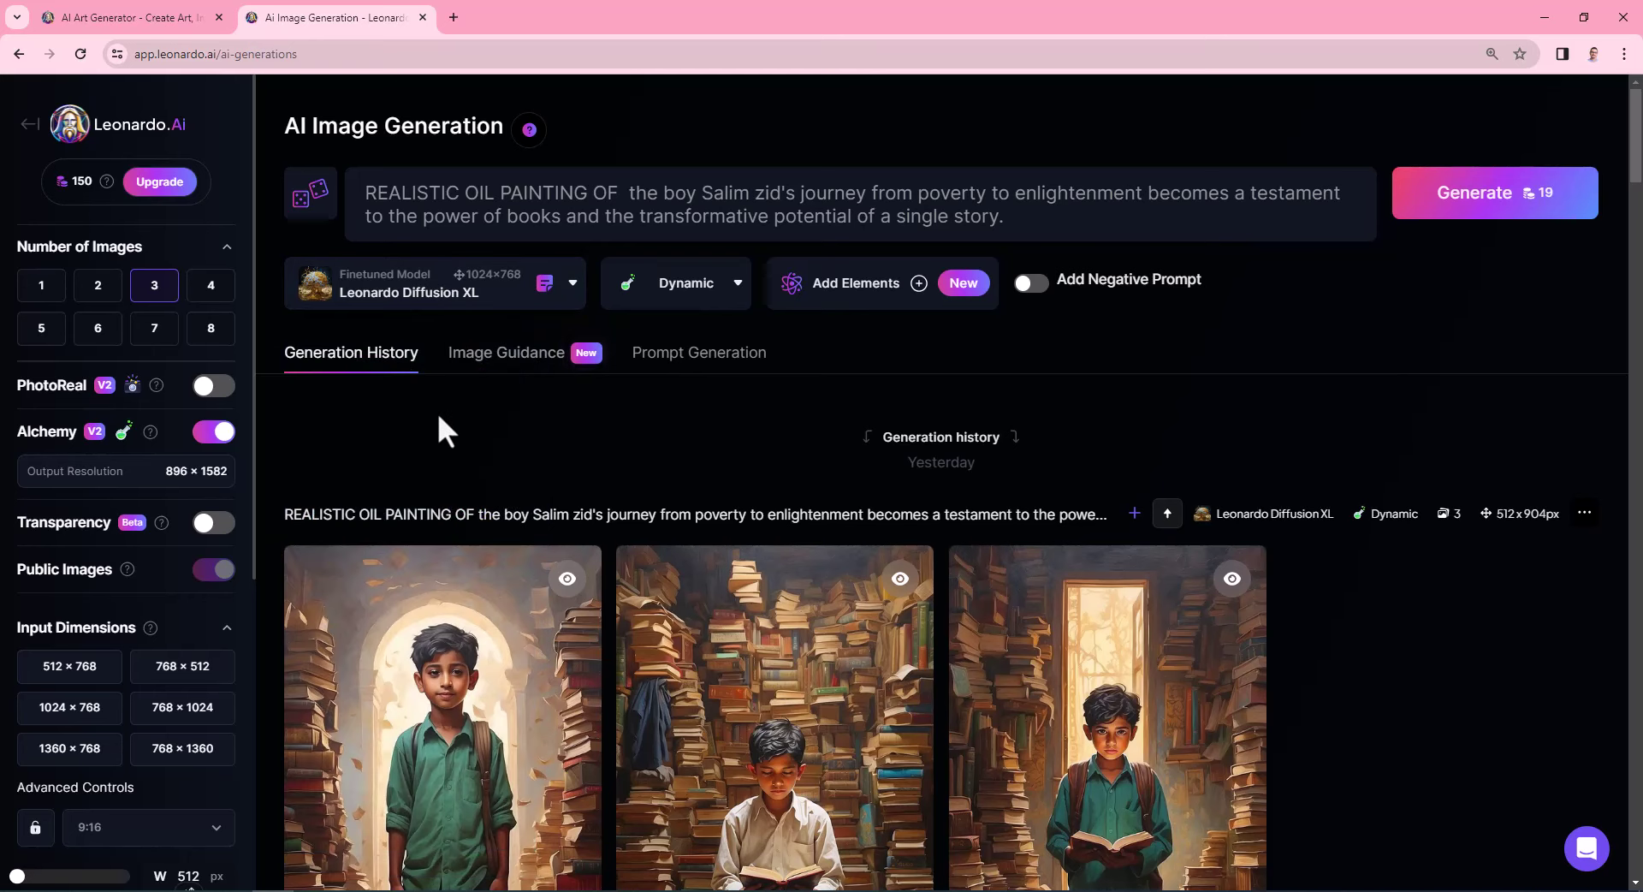
Go through the generation history to its end, load the older generations, and examine the muscle man portraits there.
scroll(972, 557, down, 18)
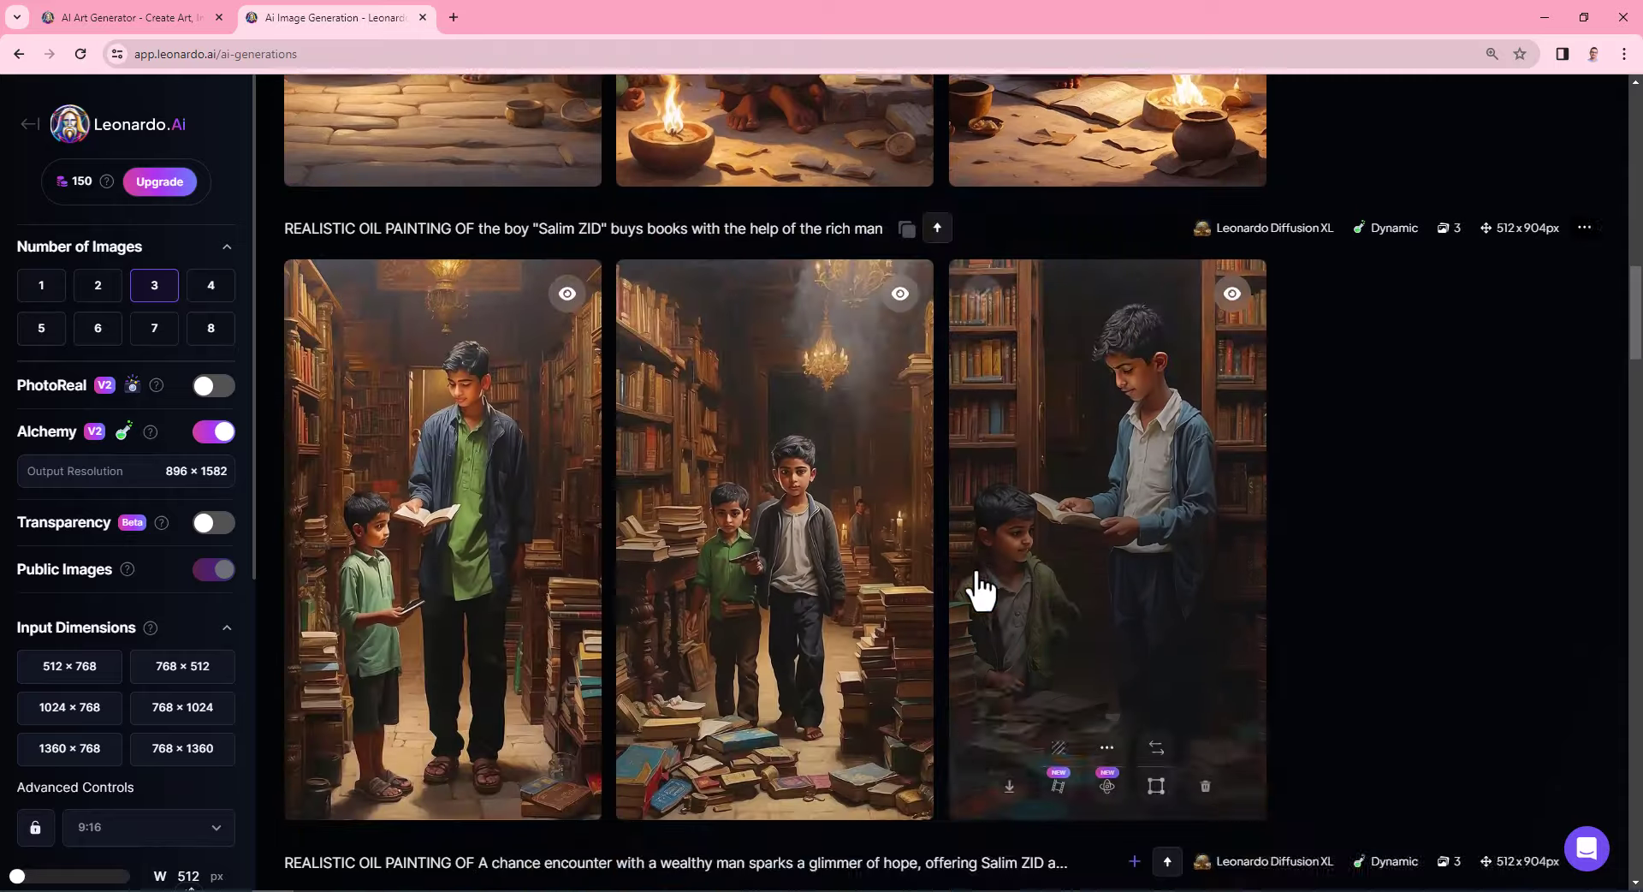
scroll(980, 589, down, 20)
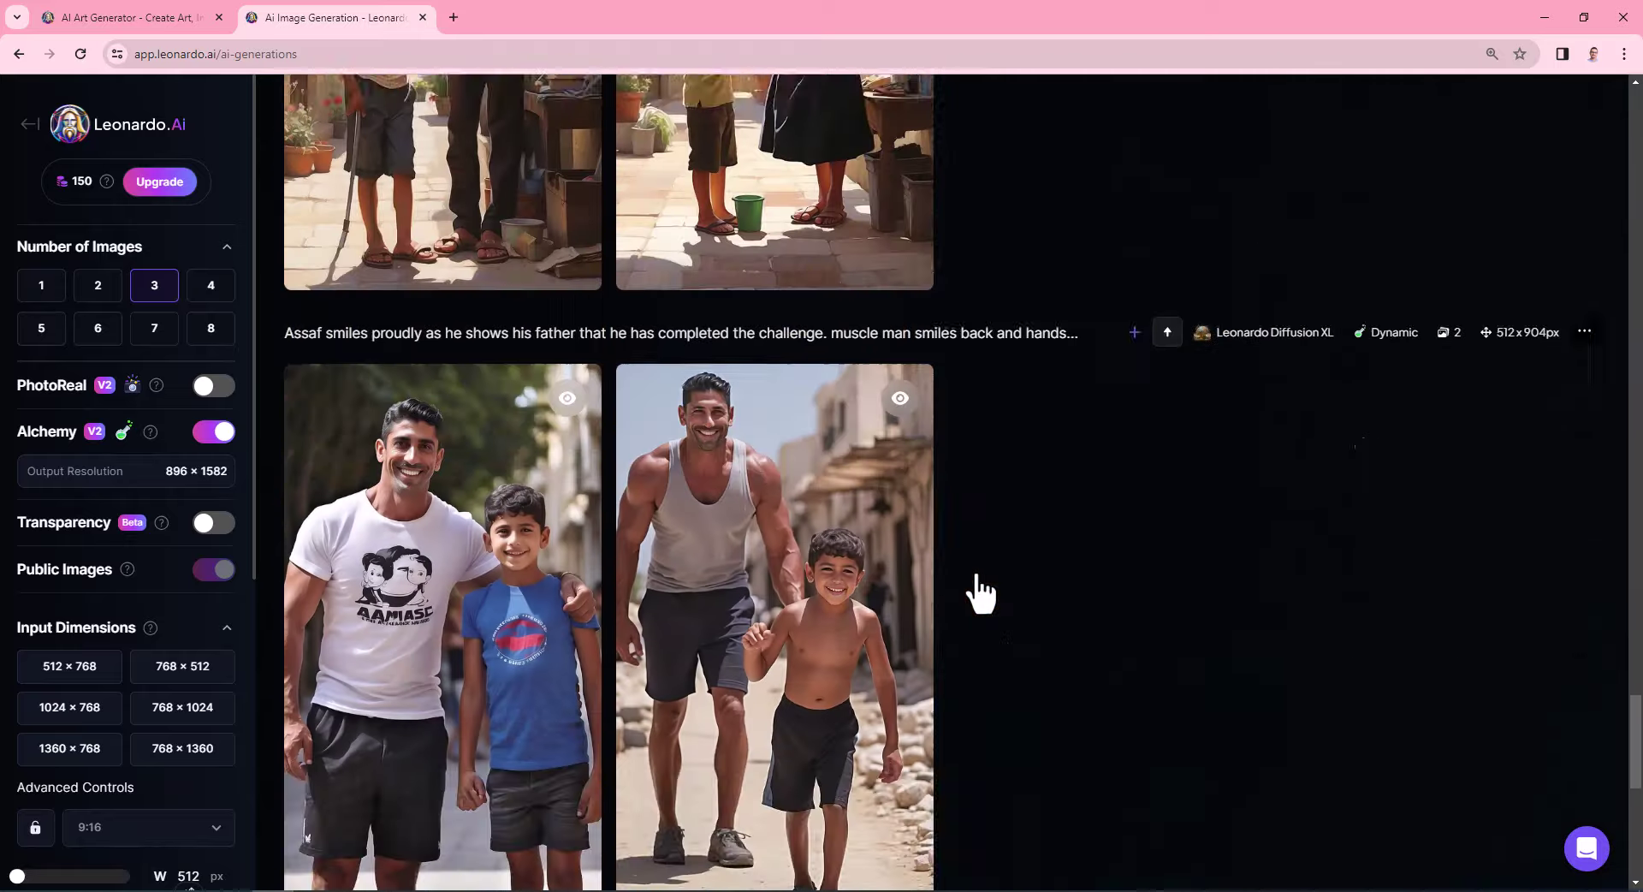
scroll(980, 593, down, 9)
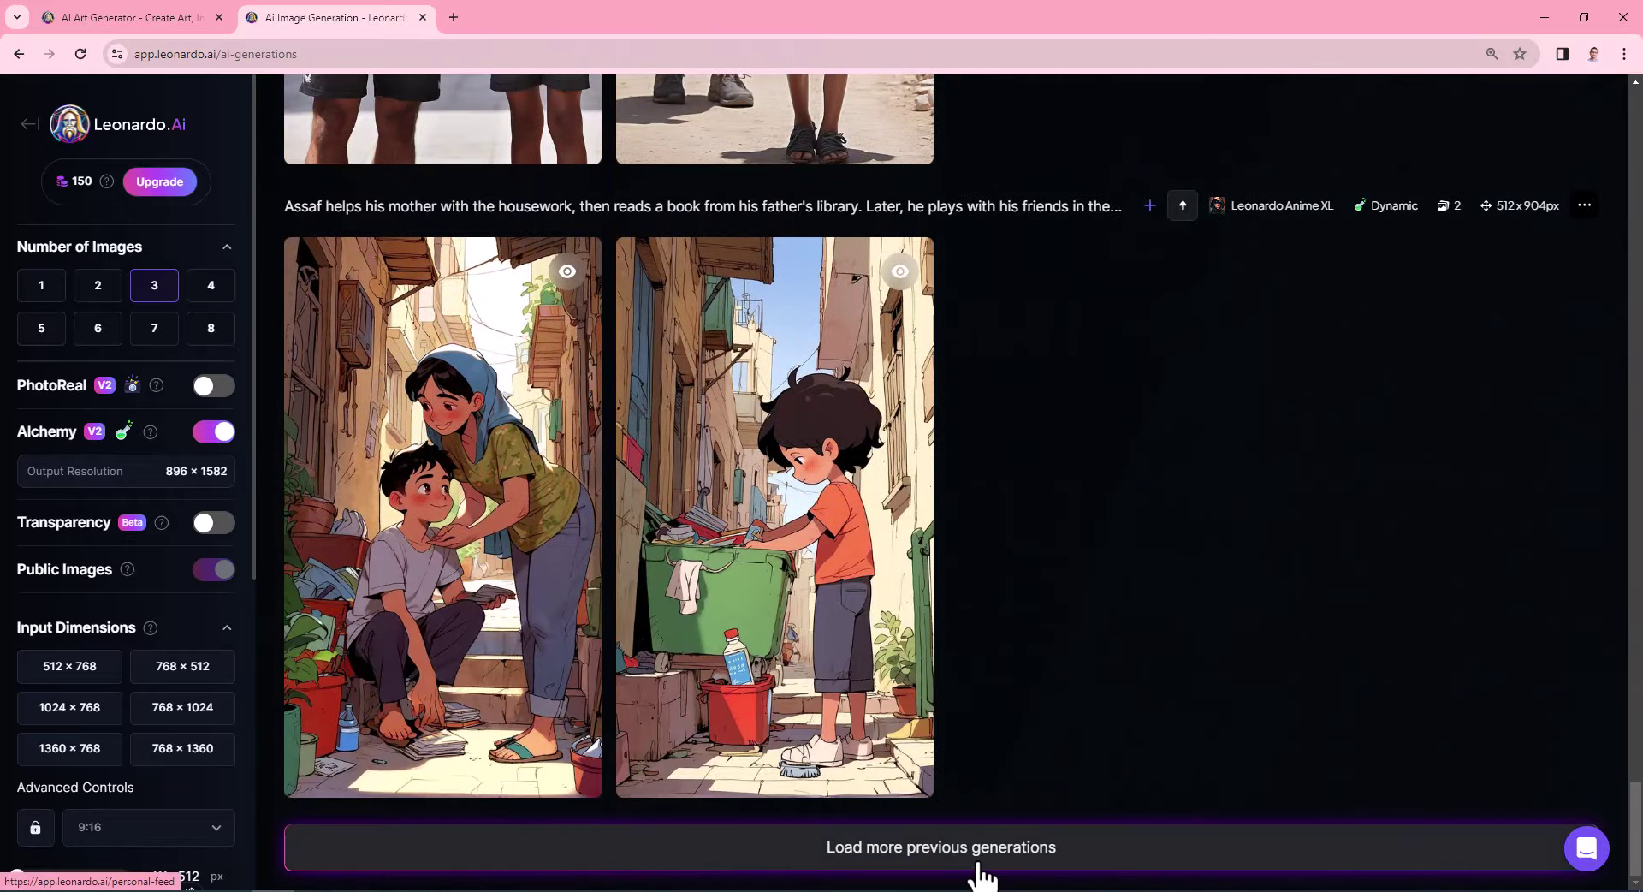
key(alt+Left)
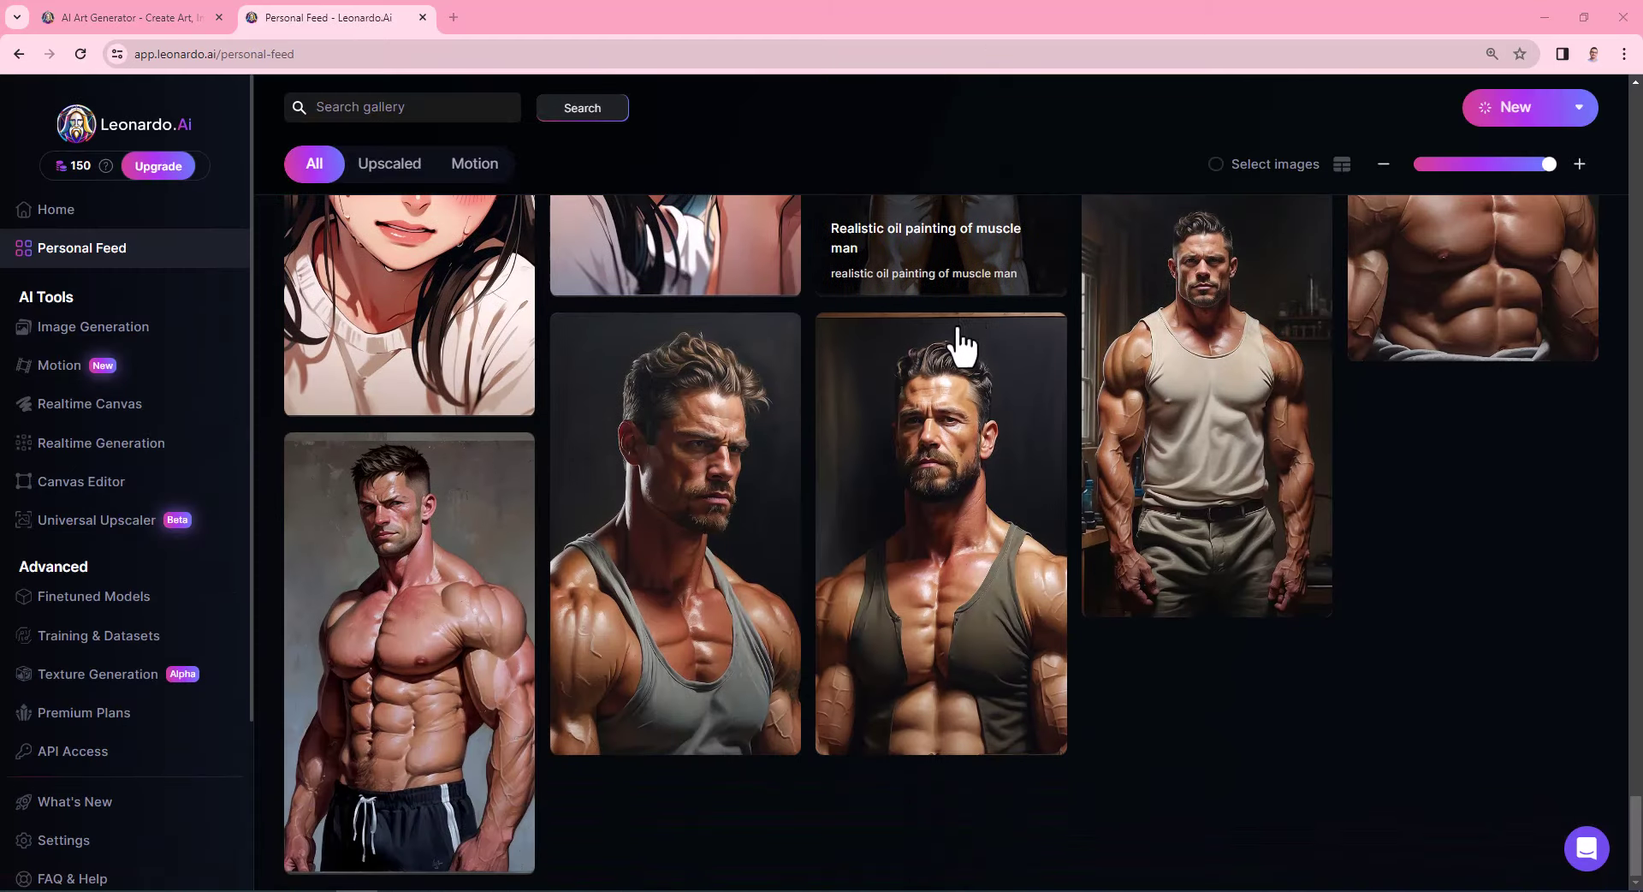
scroll(881, 573, up, 1)
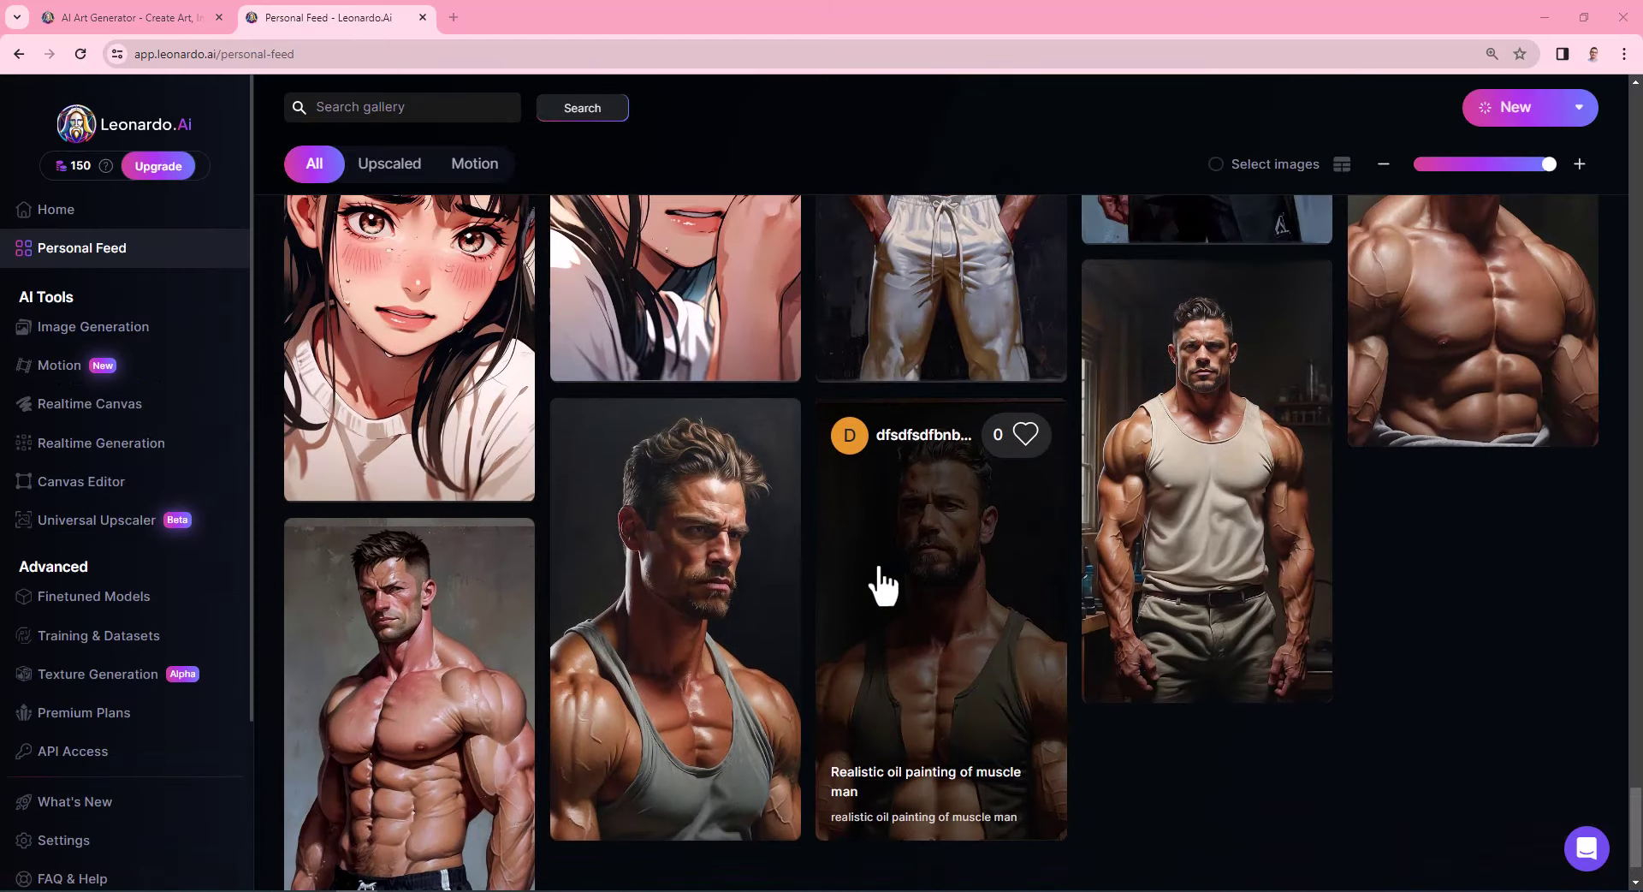
scroll(1302, 648, up, 1)
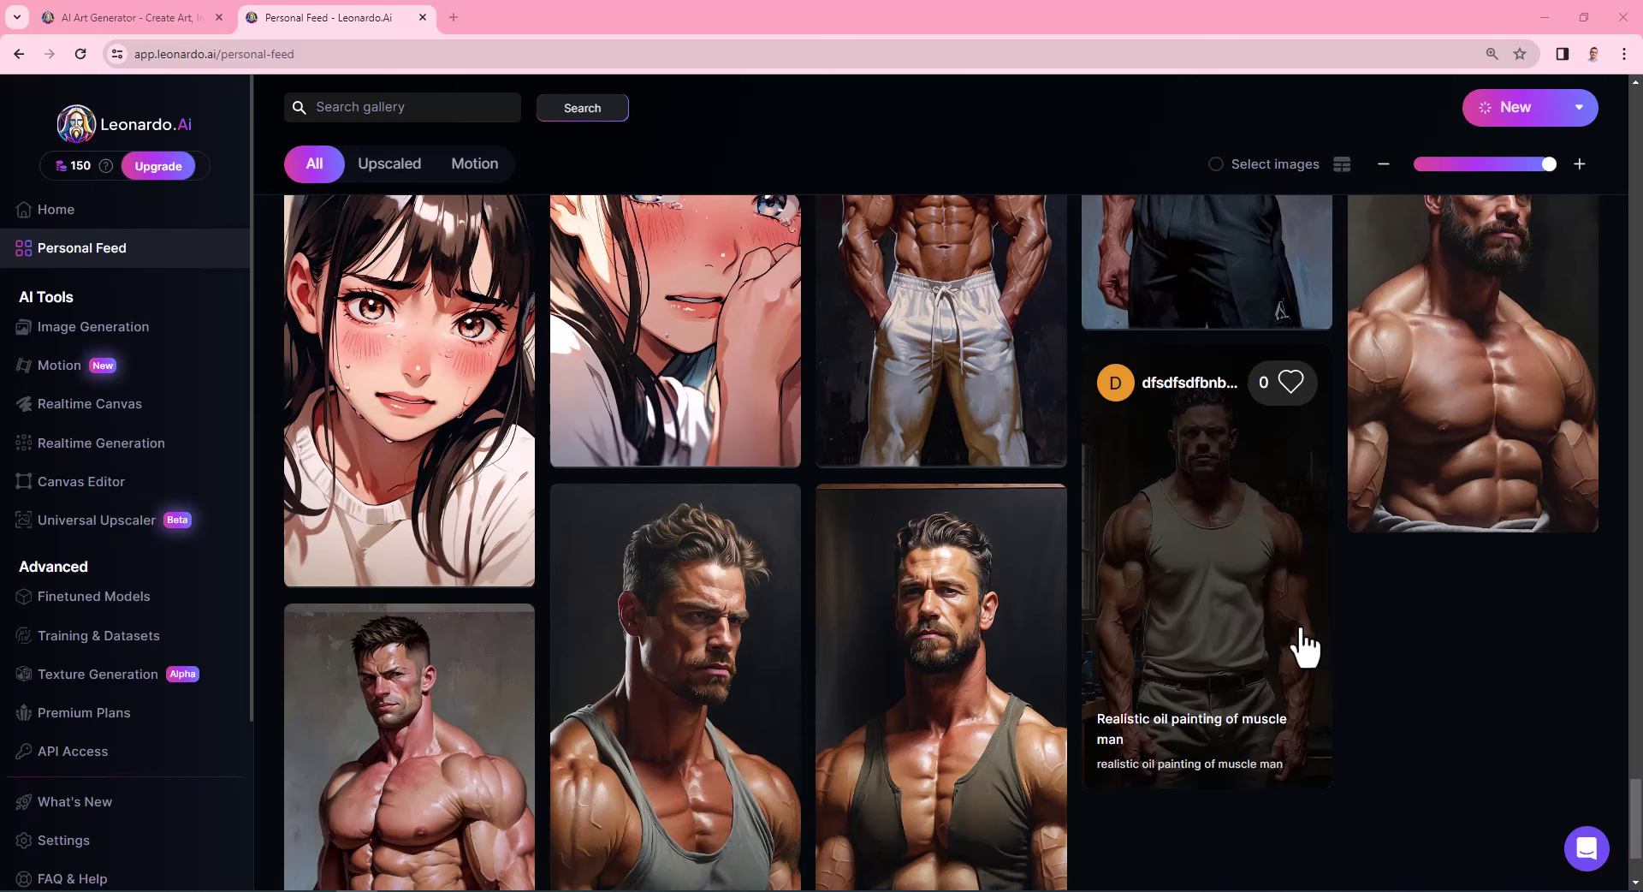
scroll(1025, 749, down, 2)
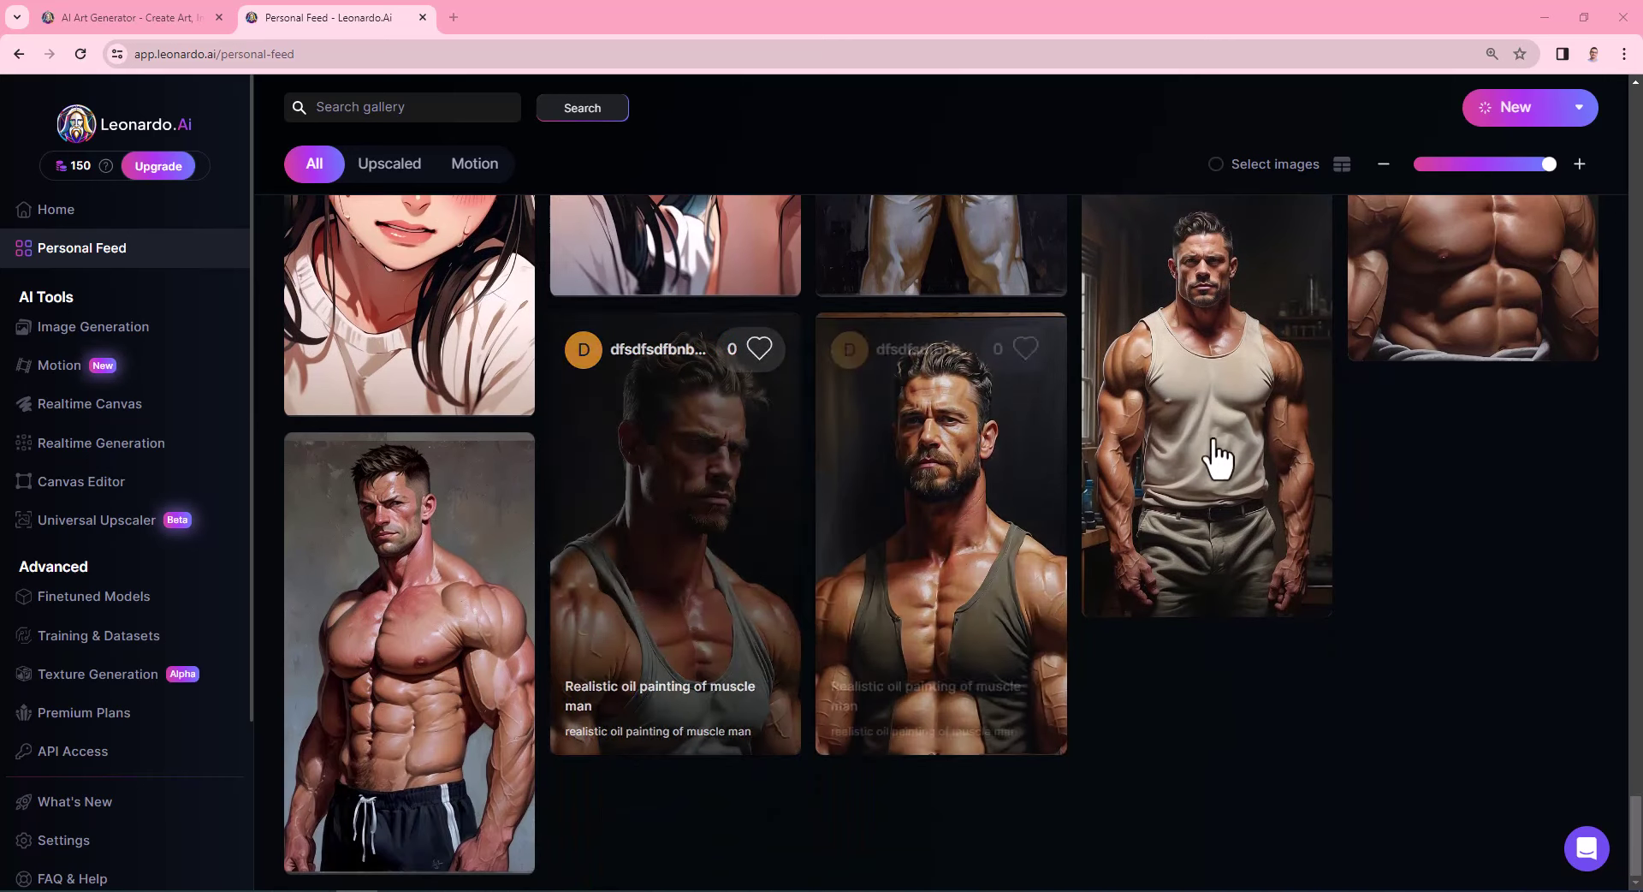
scroll(1203, 531, up, 1)
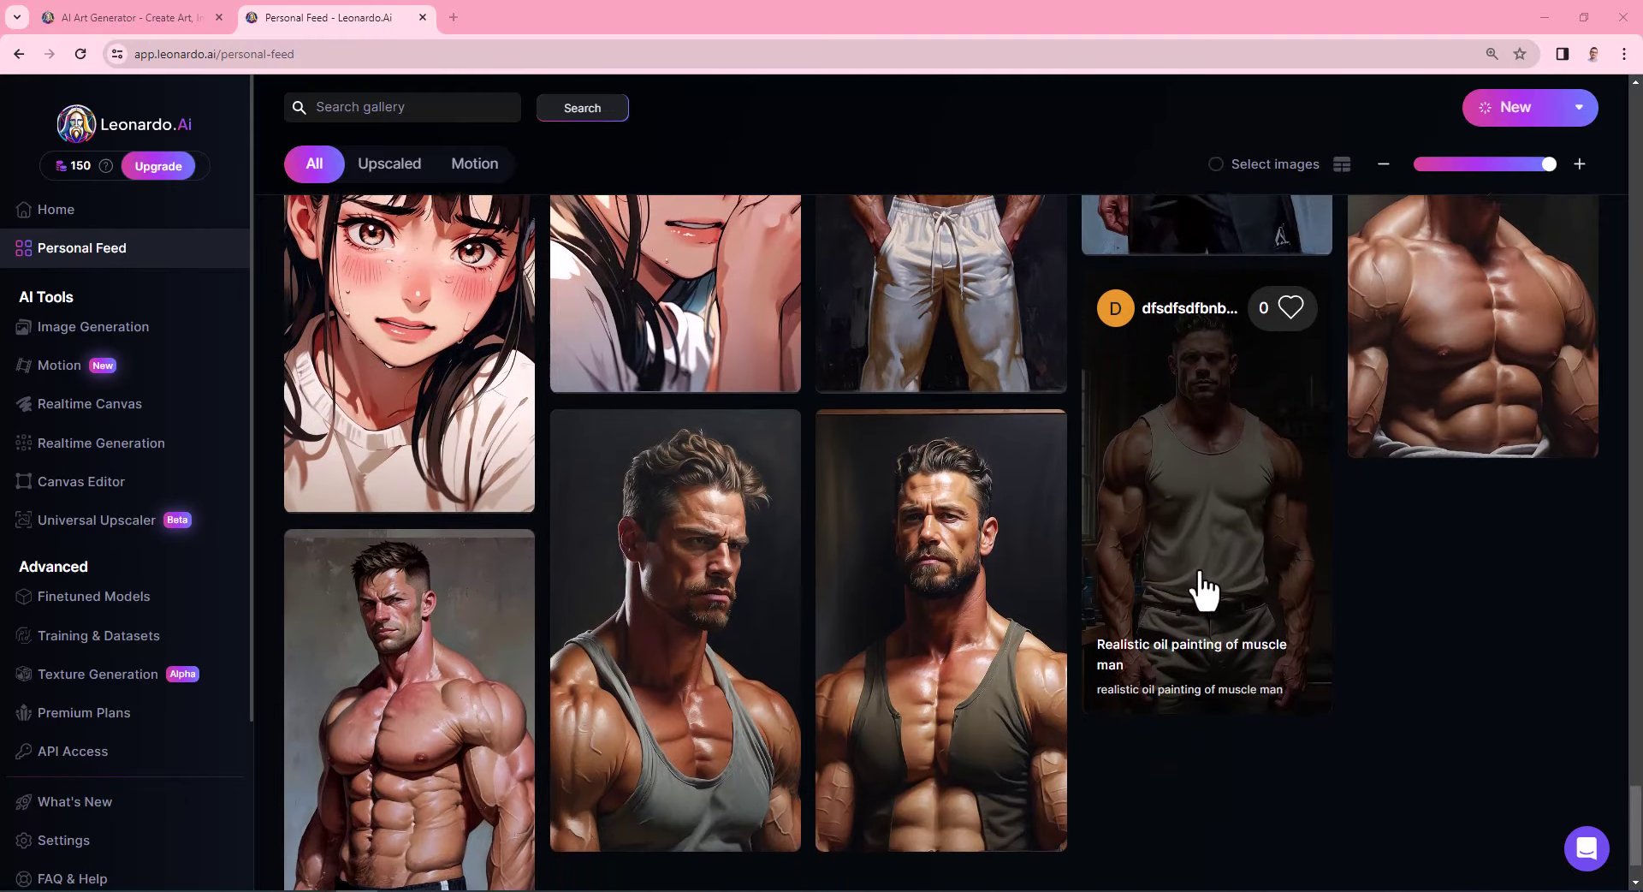
scroll(1199, 580, down, 1)
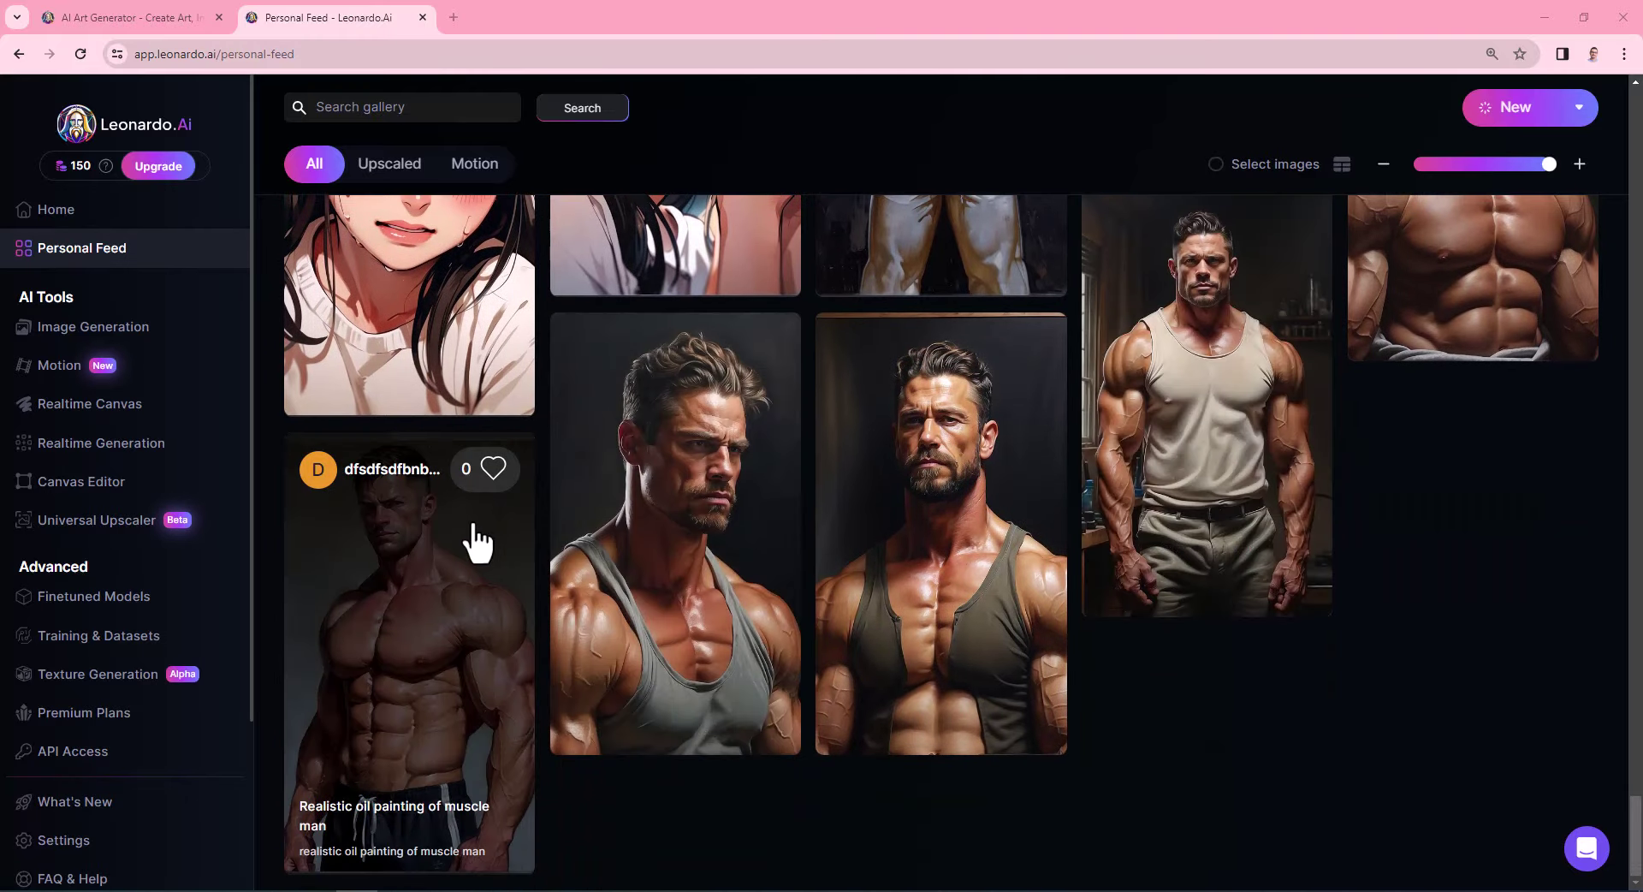
Examine the generation details of the shirtless muscle man in dark shorts and of the bearded man in the open vest.
click(465, 547)
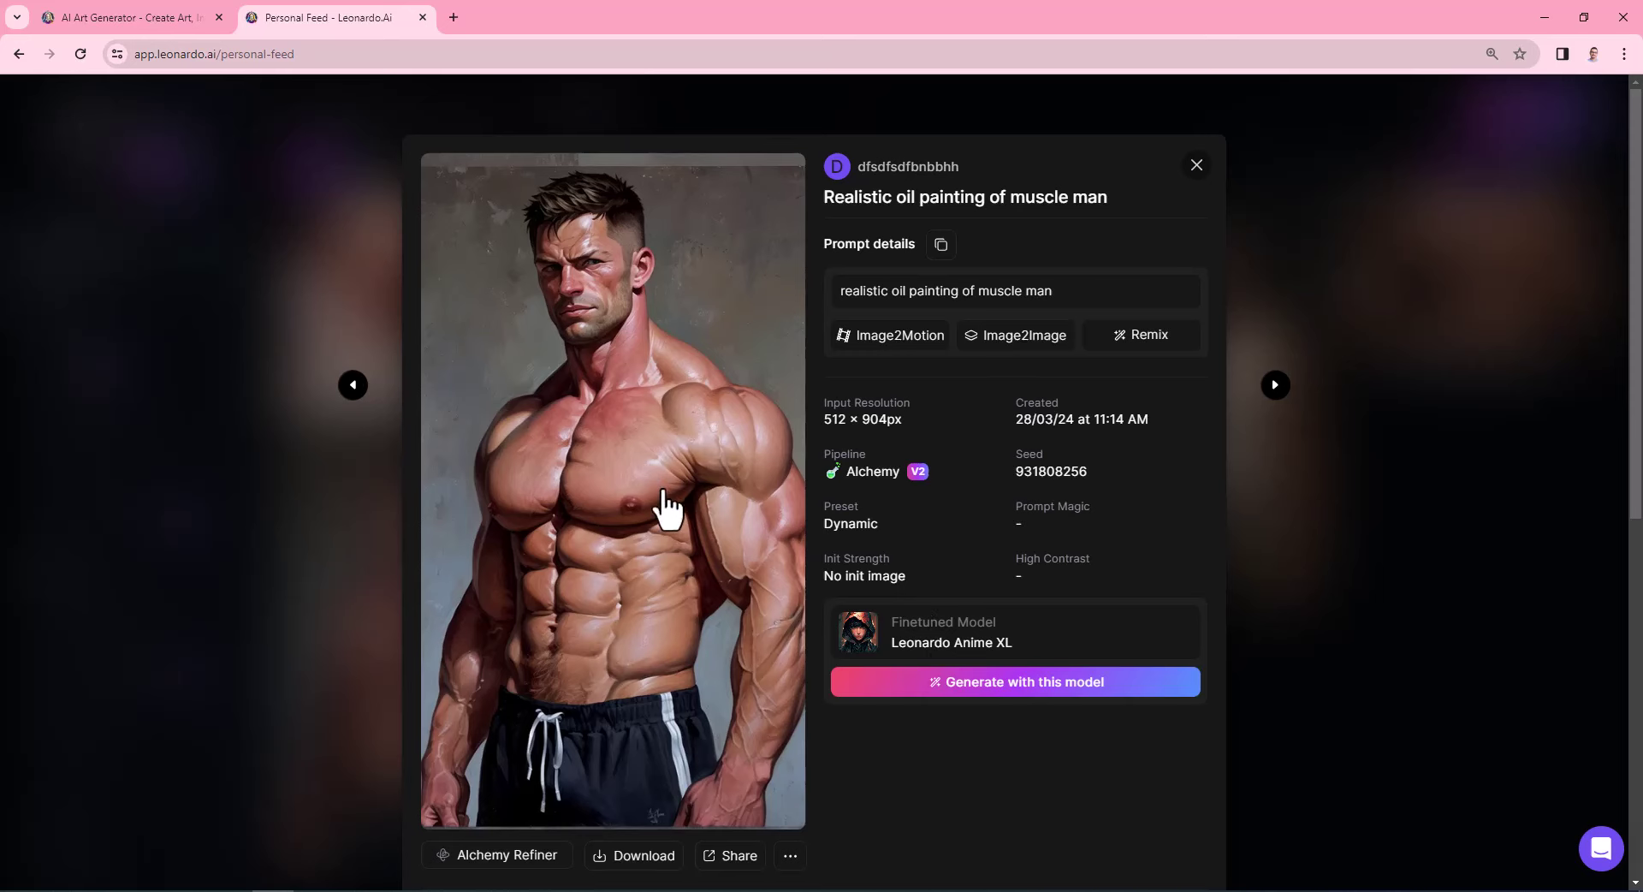
click(1197, 165)
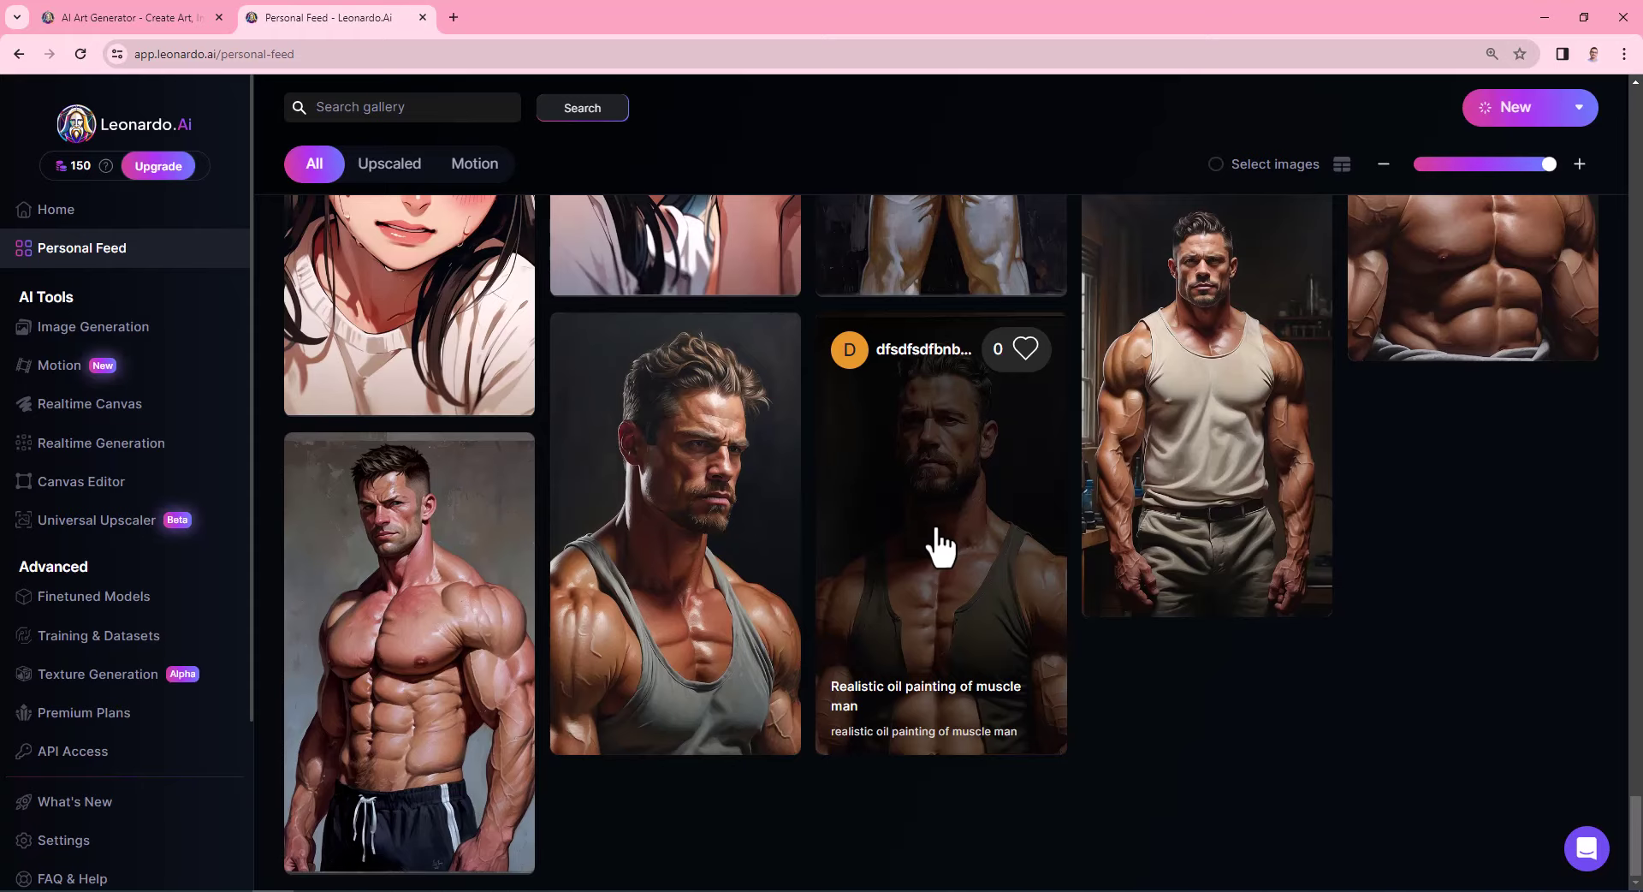
click(941, 548)
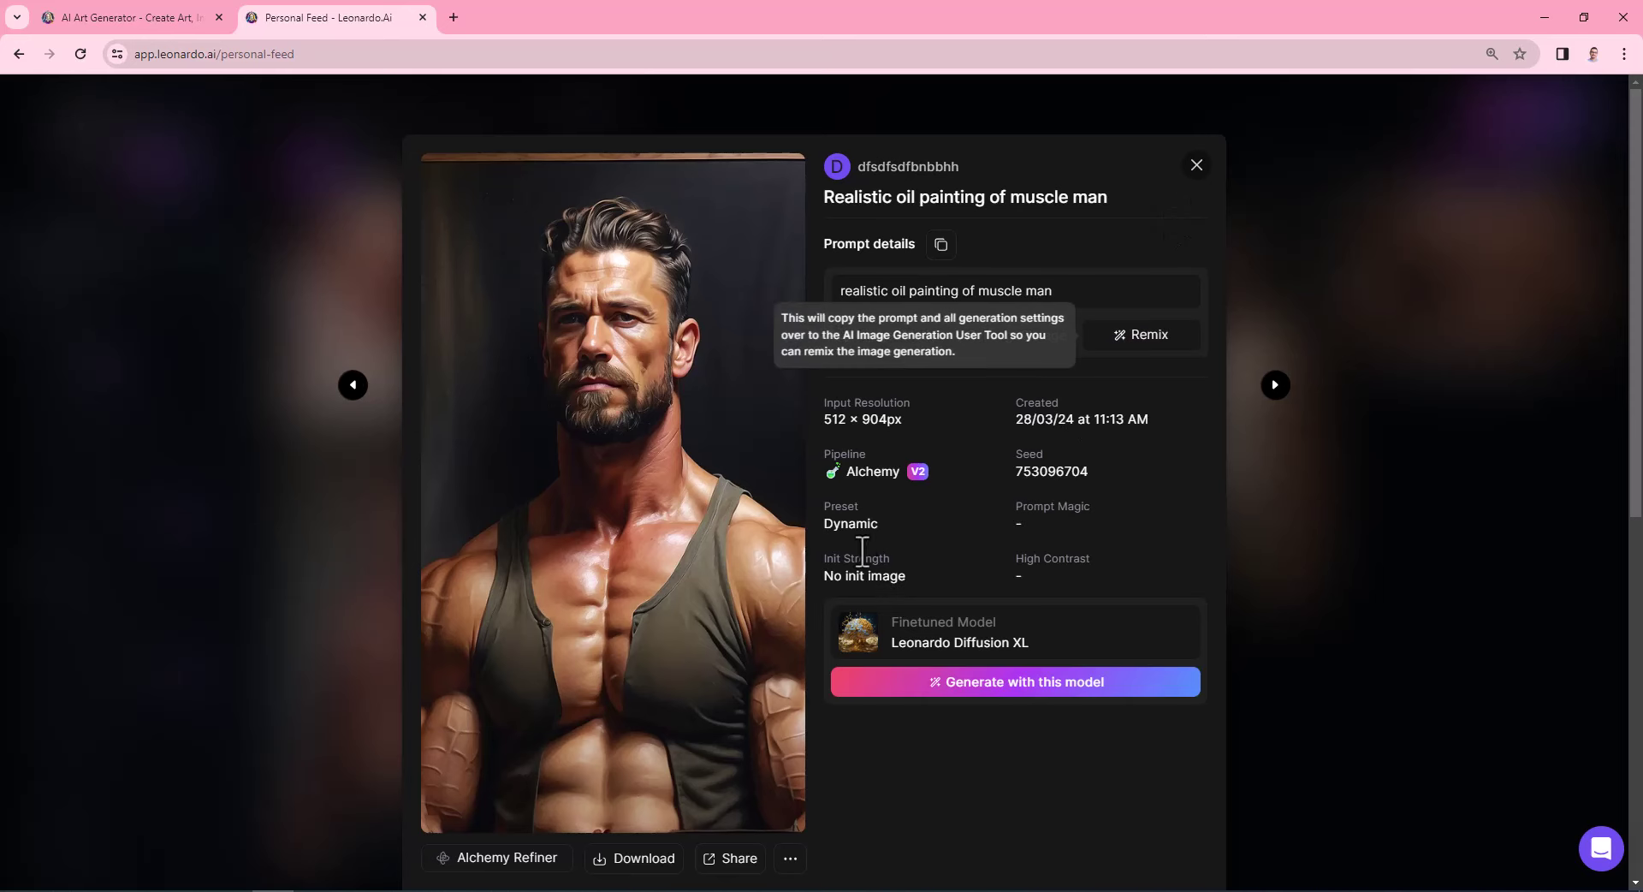
click(1198, 166)
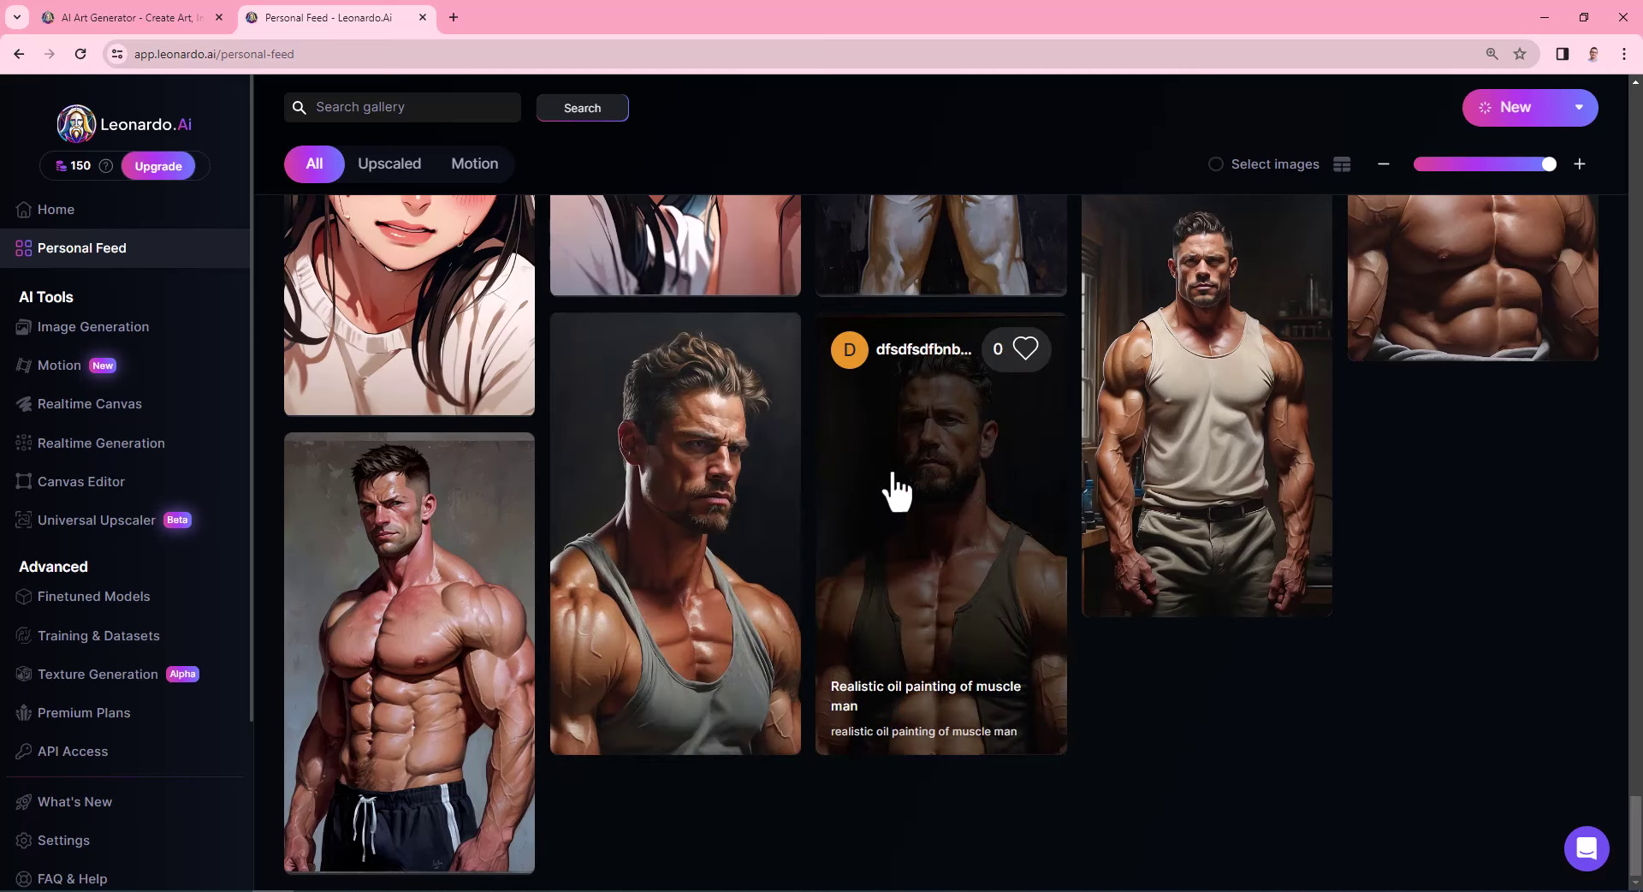
Return to Image Generation and shorten the prompt to "REALISTIC OIL PAINTING OF".
scroll(853, 488, up, 20)
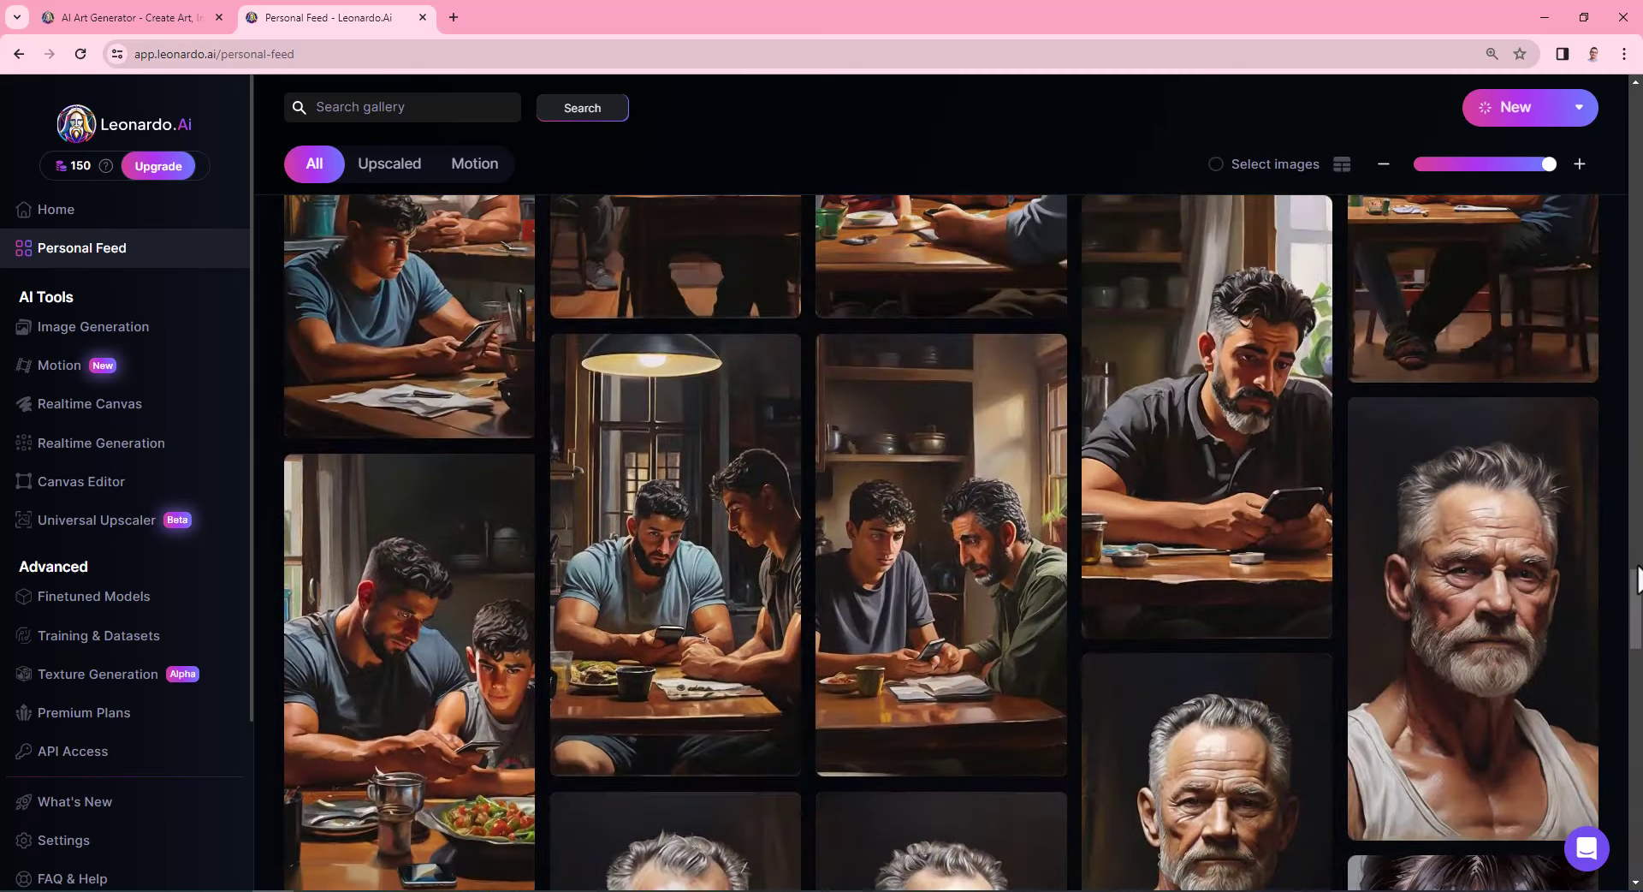
drag(1637, 579, 1637, 120)
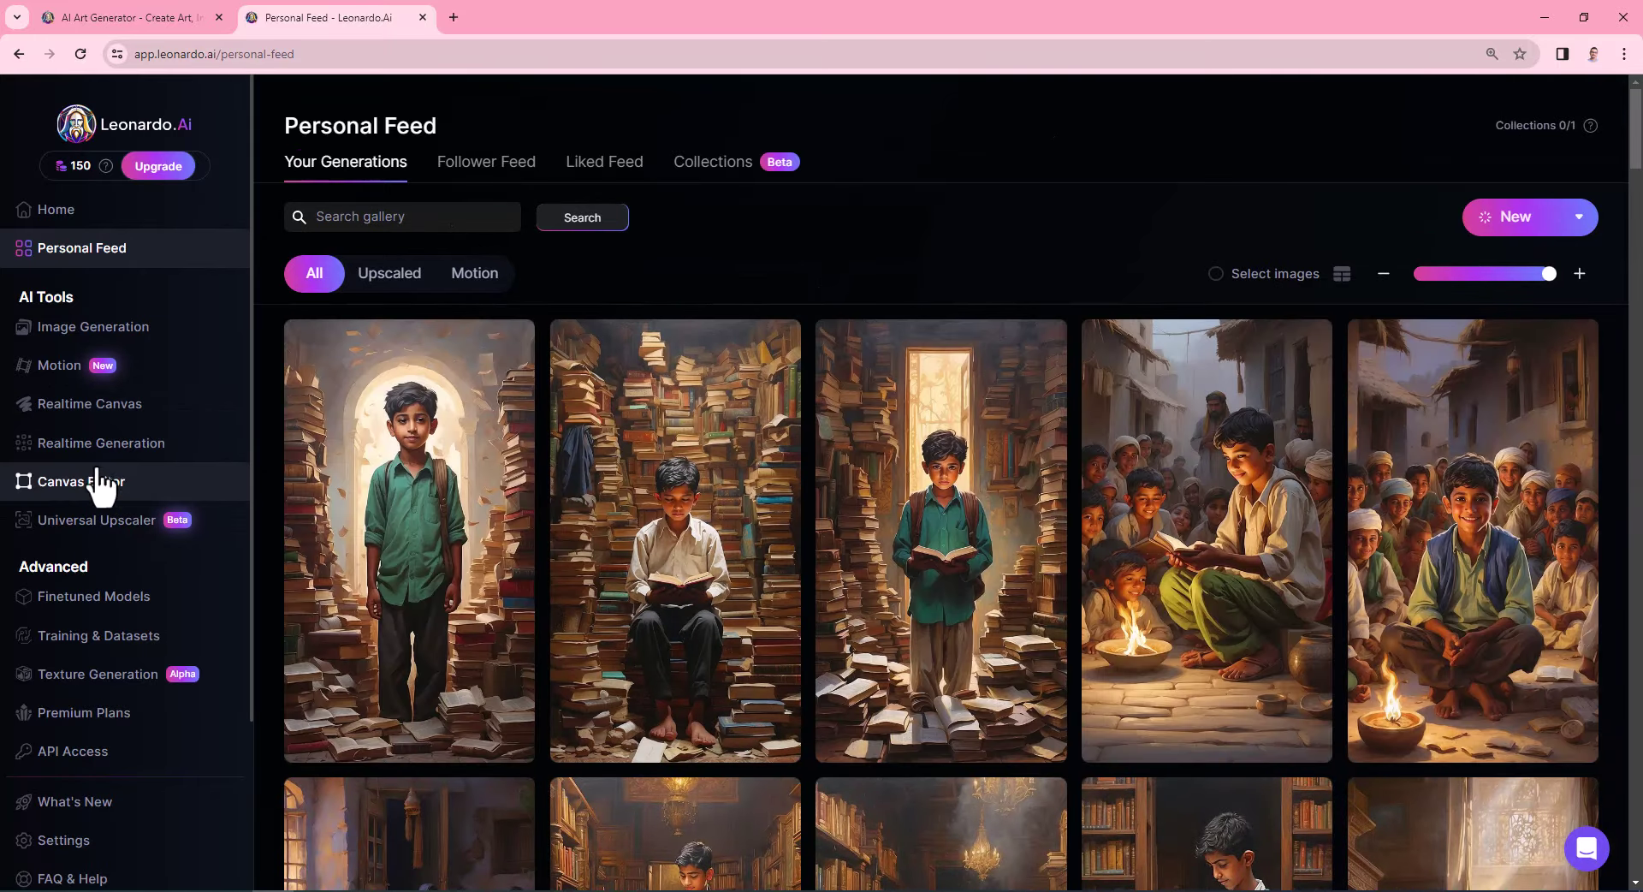
click(120, 332)
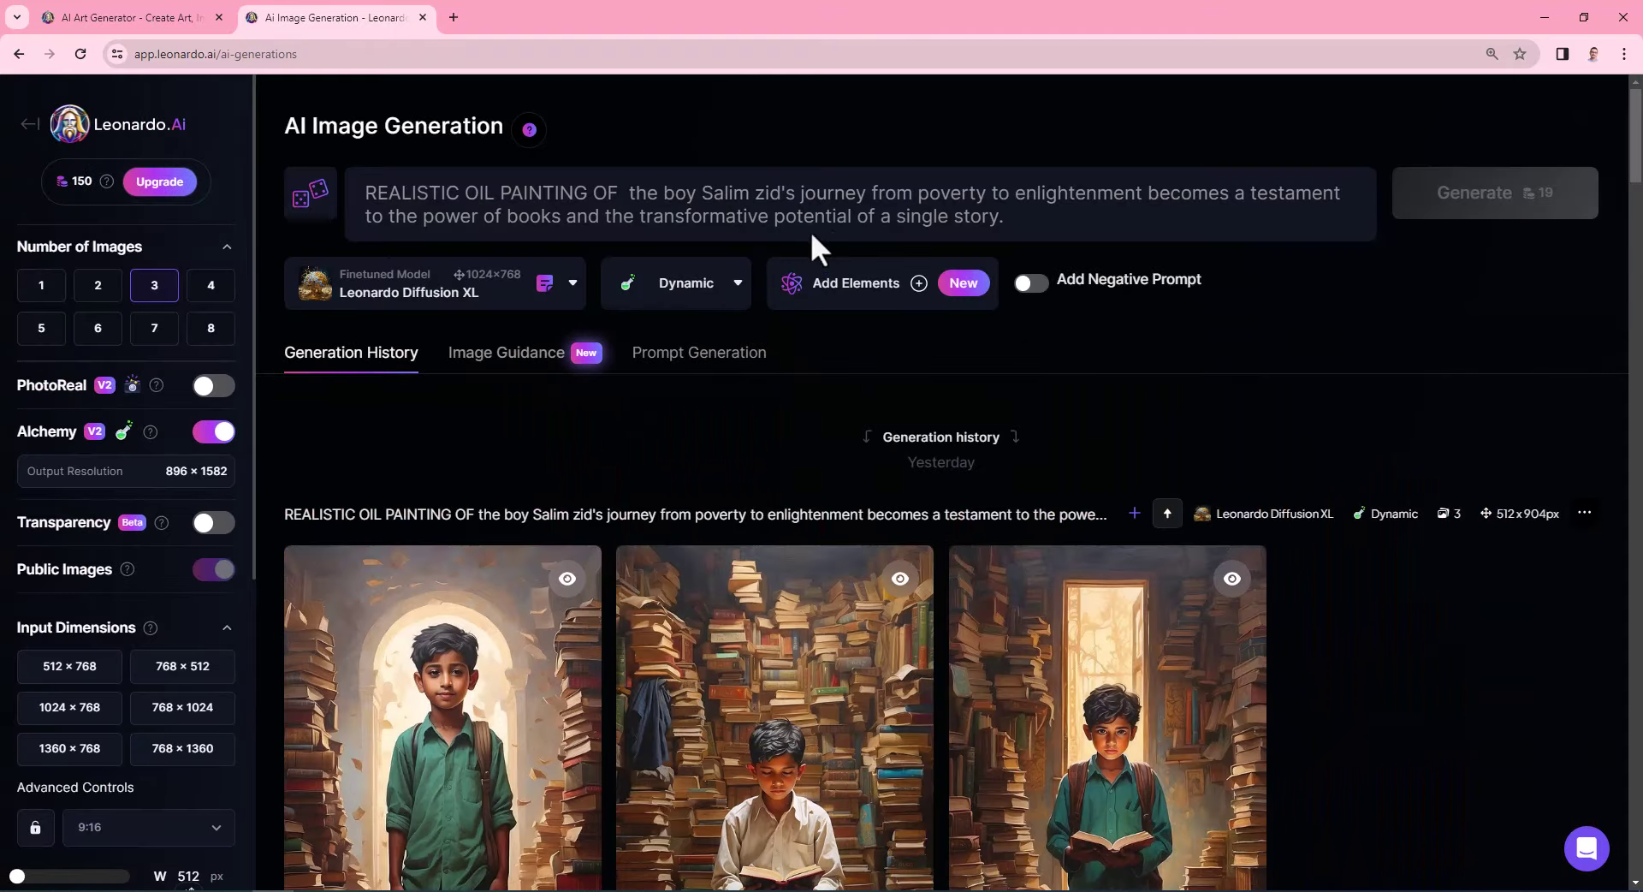
drag(1059, 223, 620, 189)
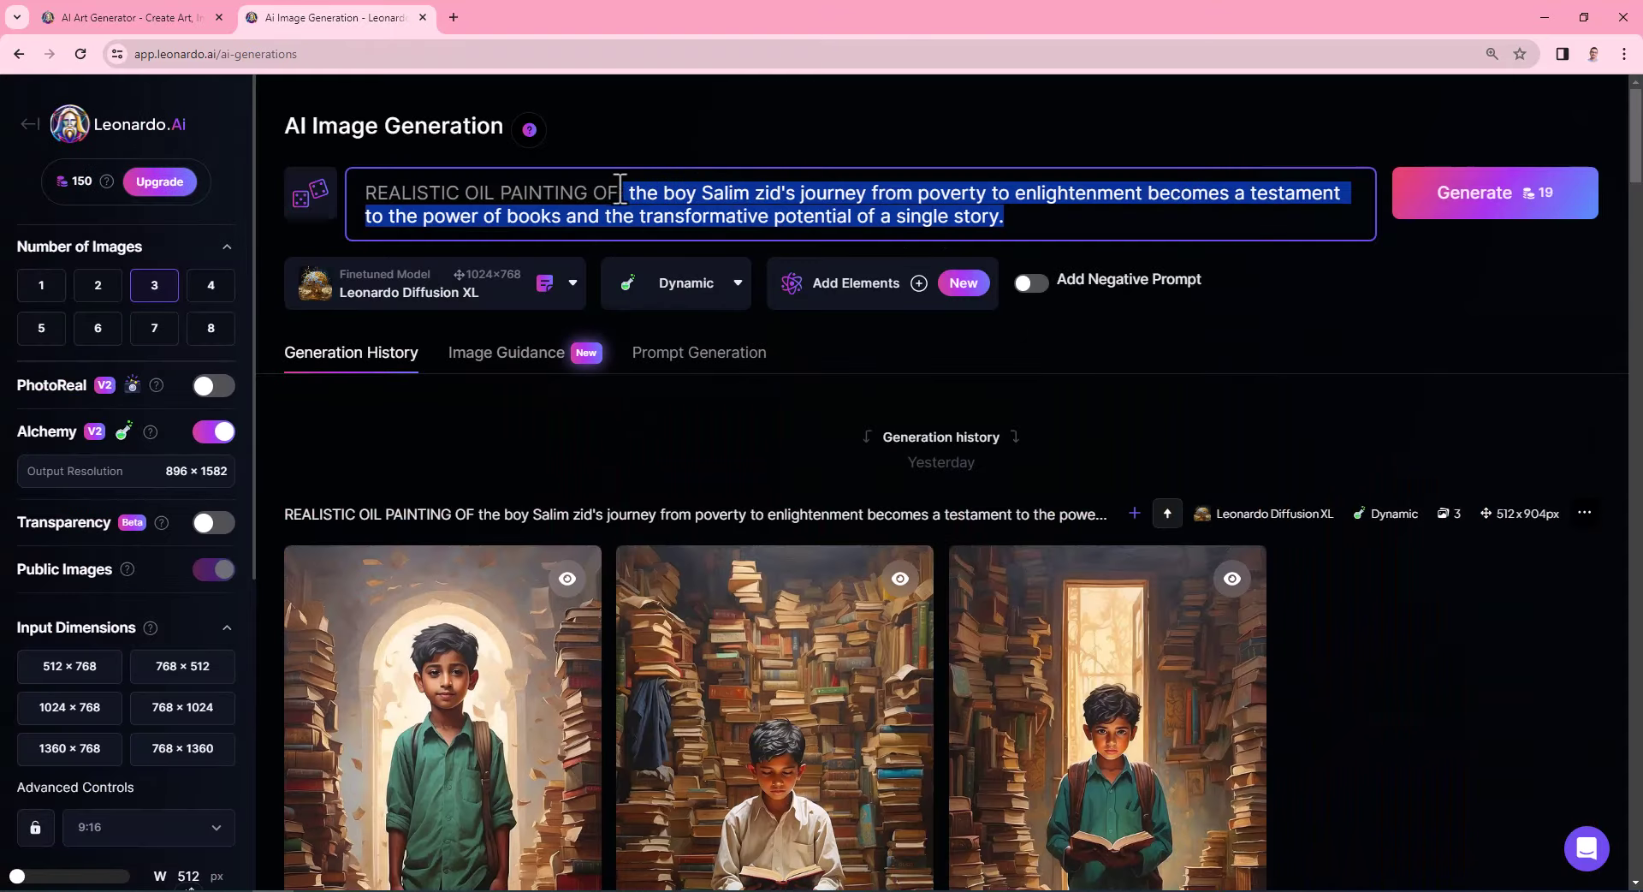
text(t)
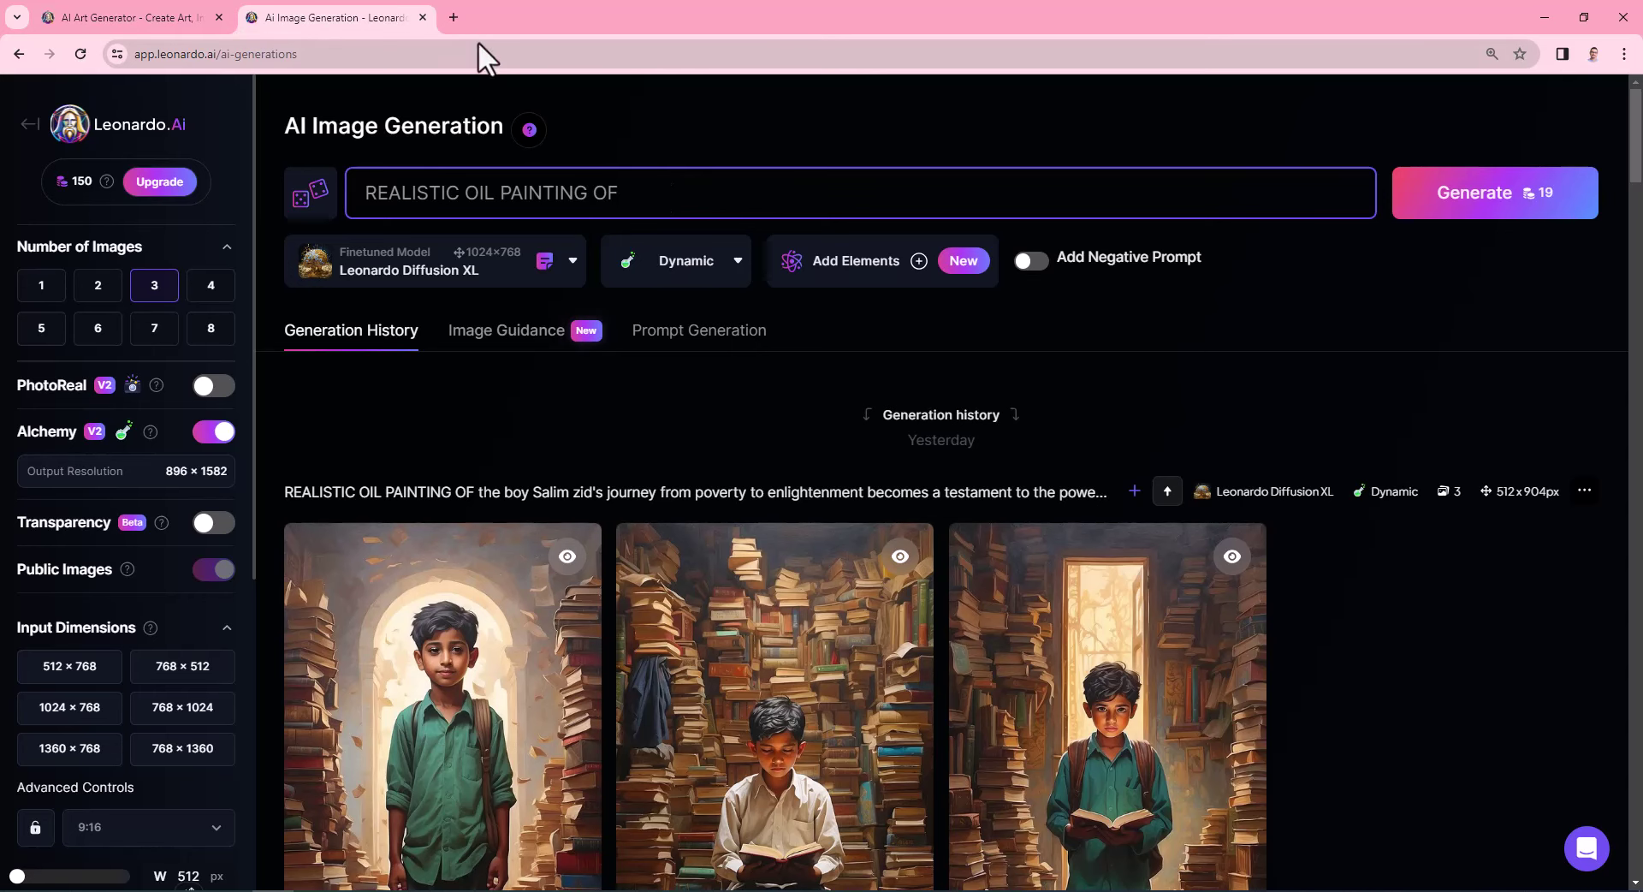
Open the bookmarked Google translation page in a new browser tab and set it to translate from Arabic to English.
click(455, 19)
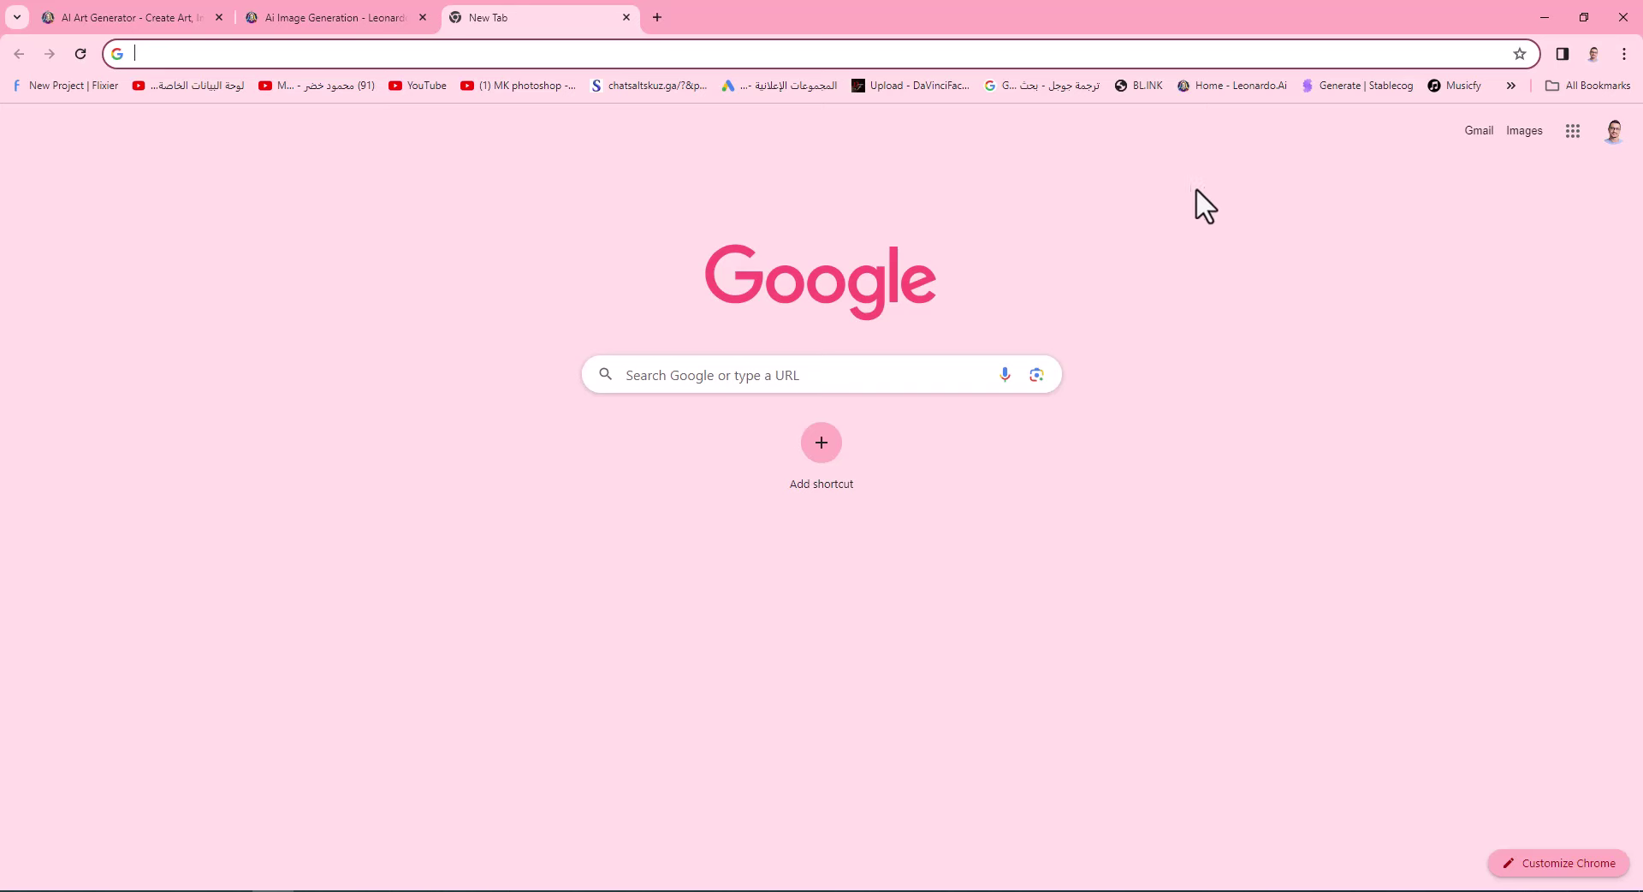
click(1063, 85)
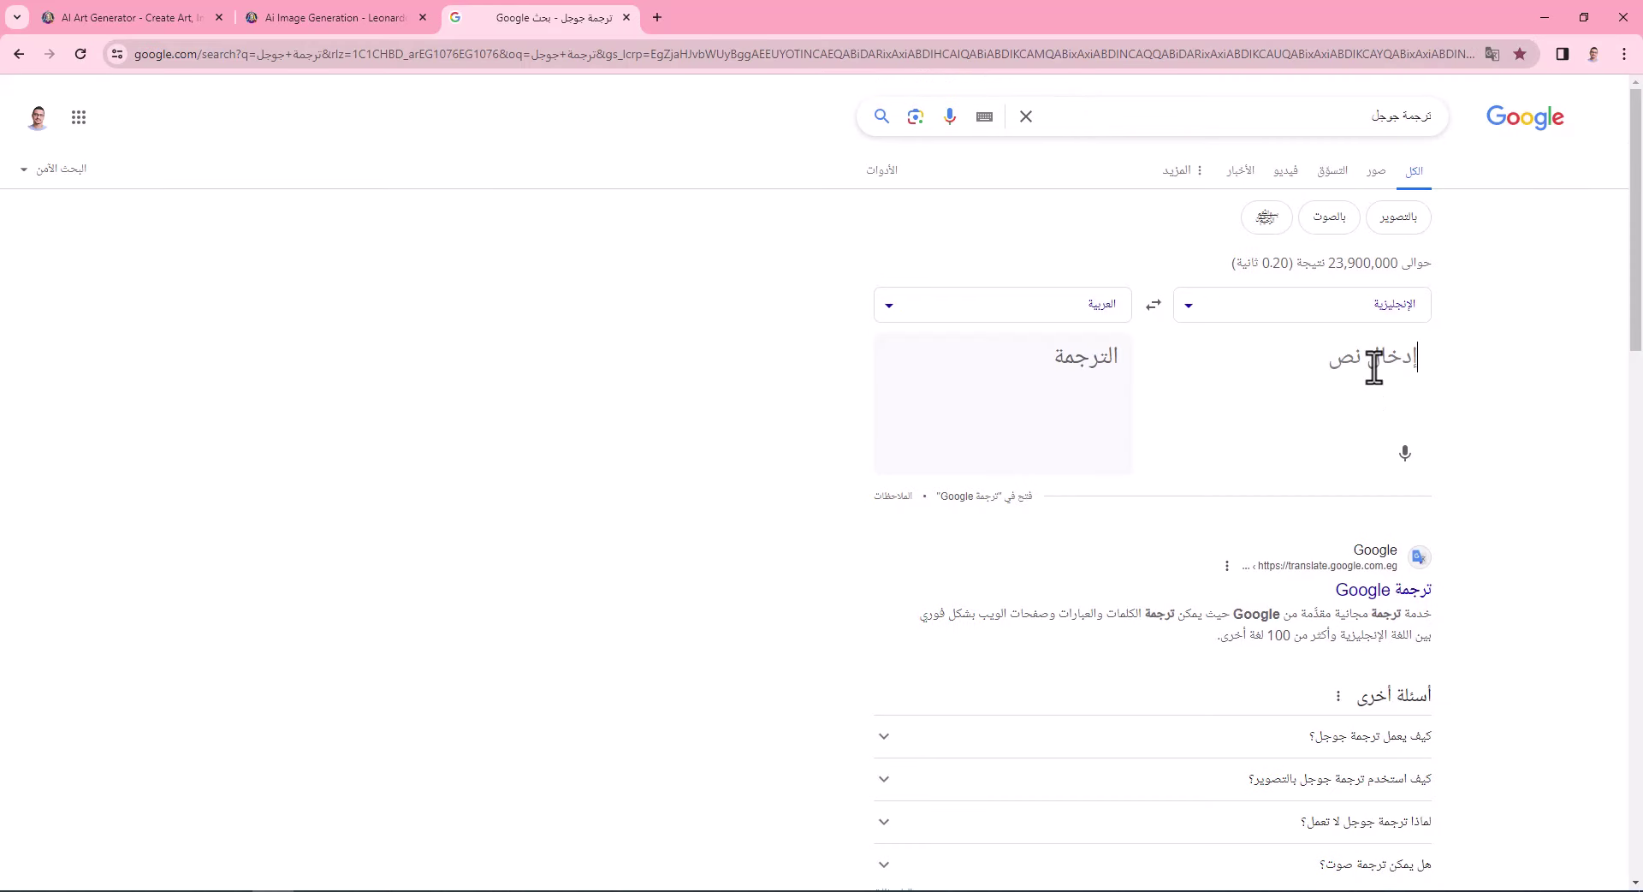
click(1153, 306)
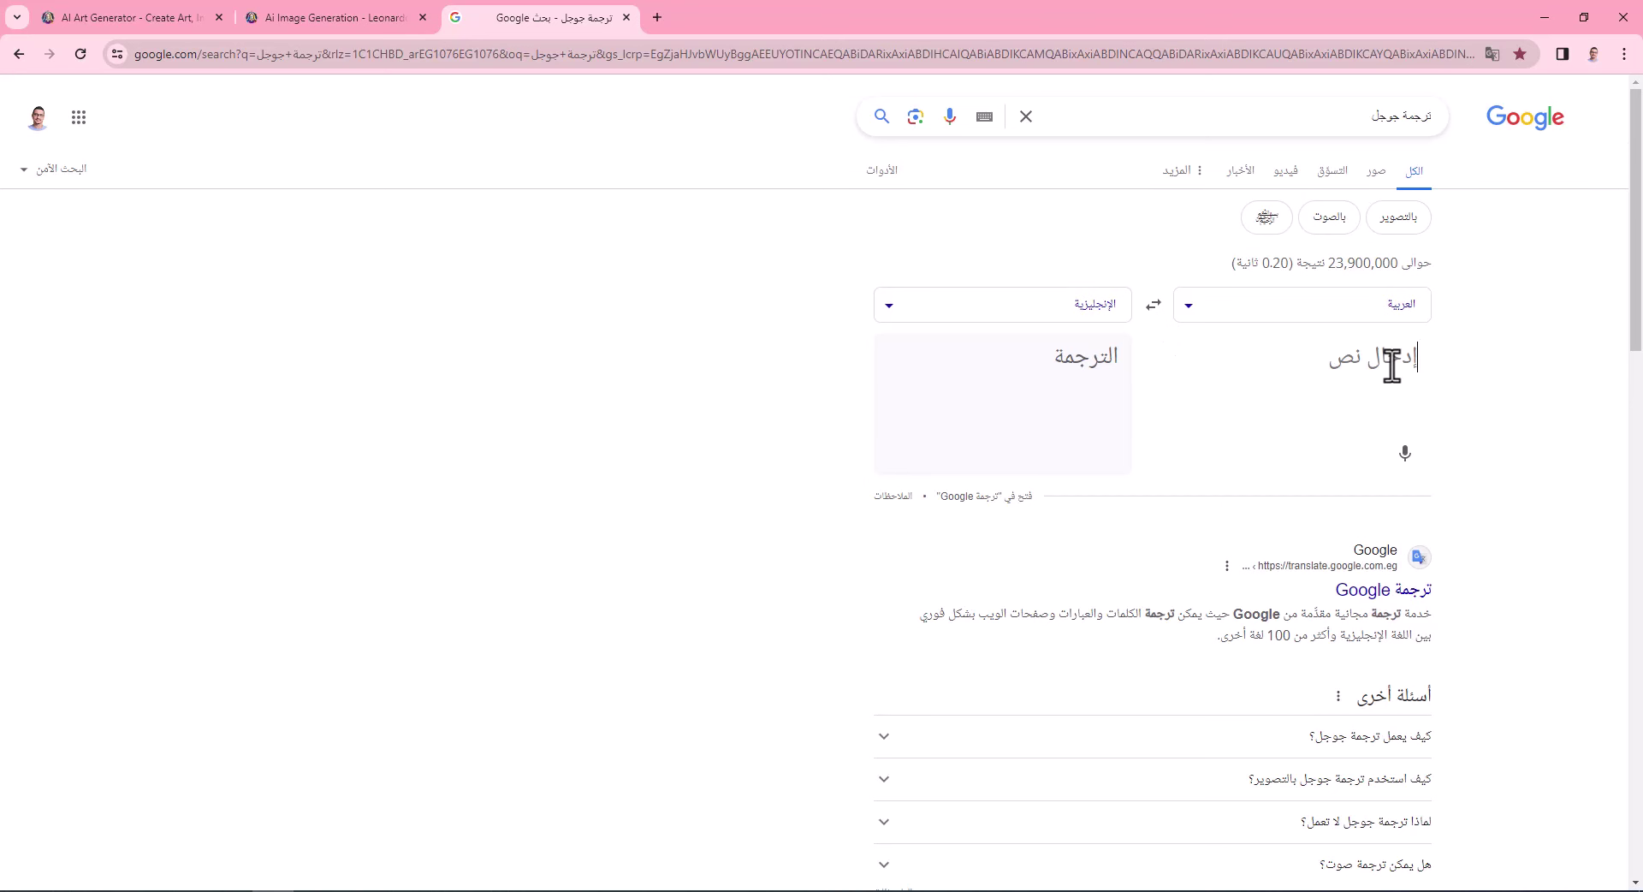
text(v)
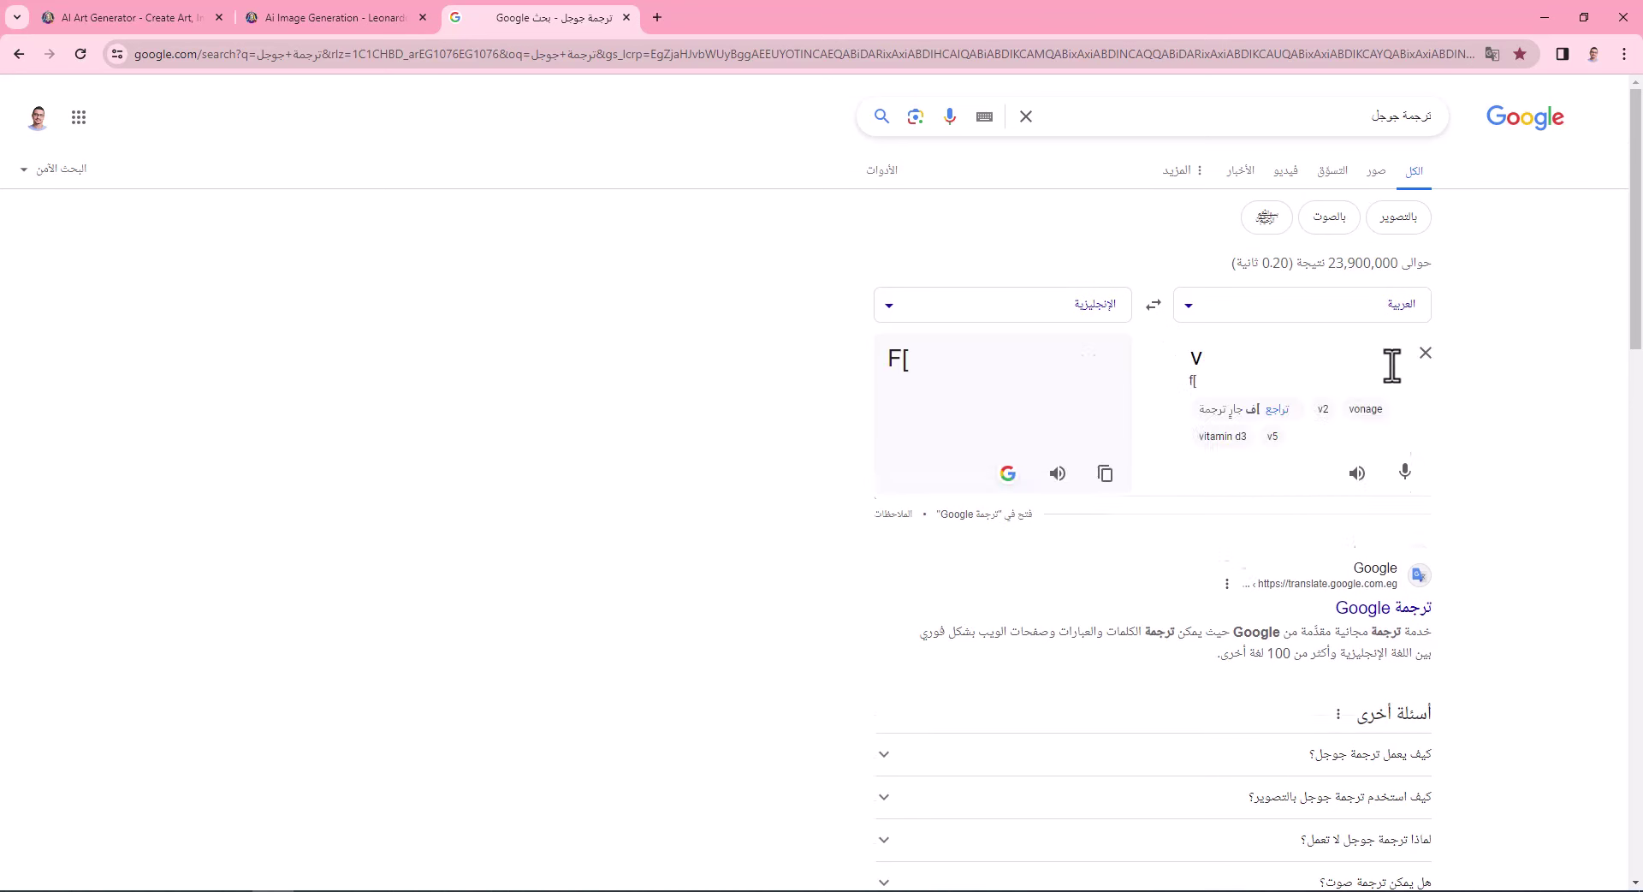
key(BackSpace)
key(alt+shift)
text(رجل مفتول)
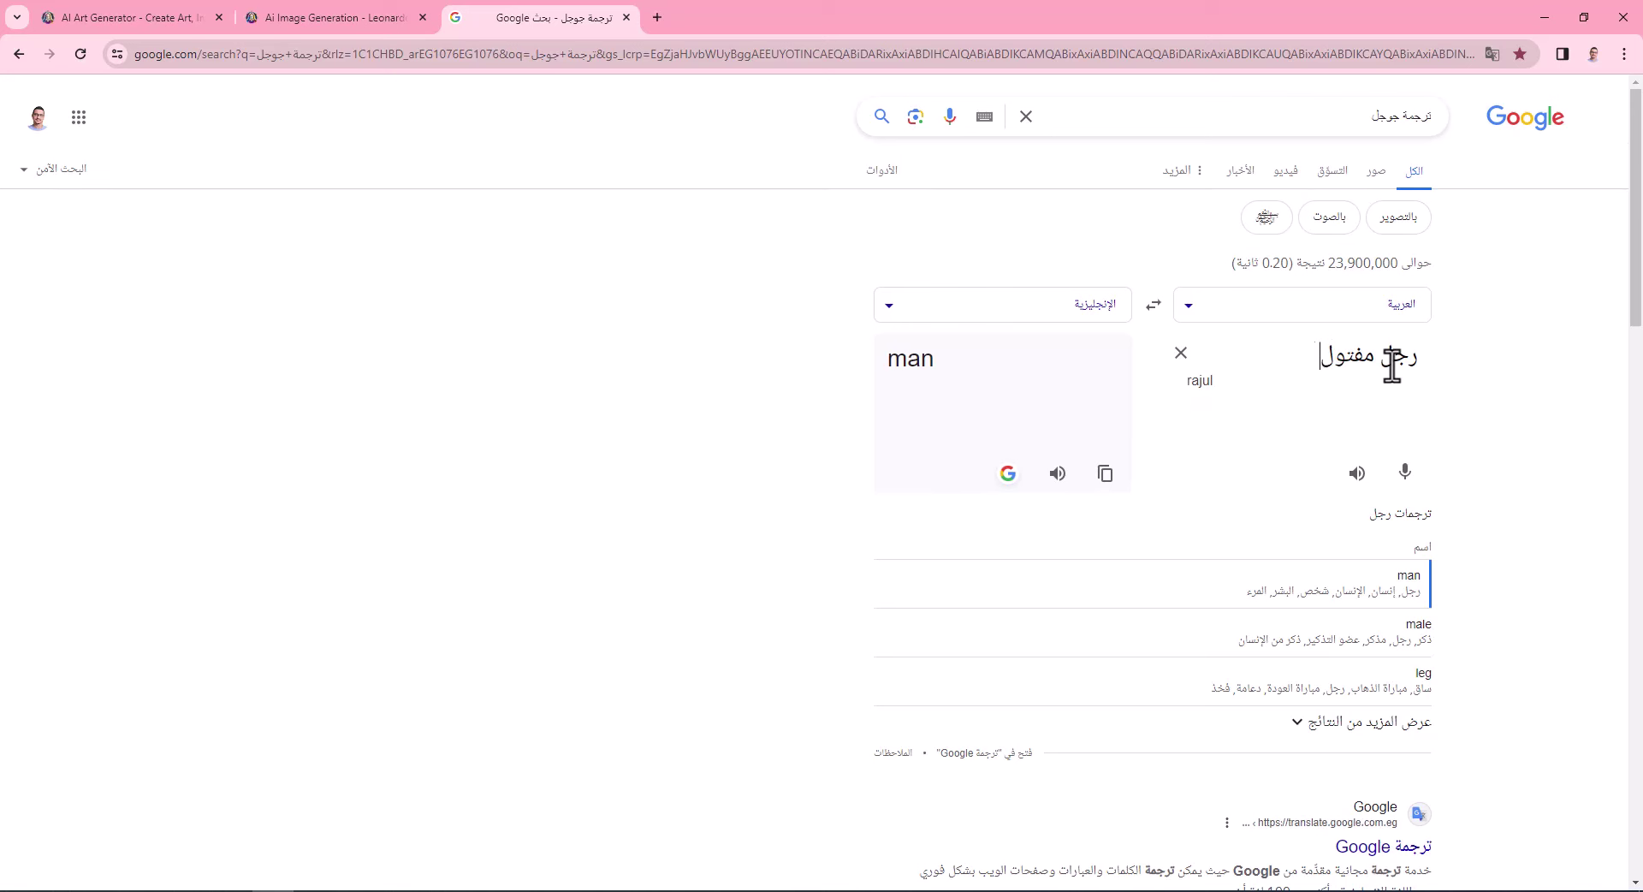
text( العضلات)
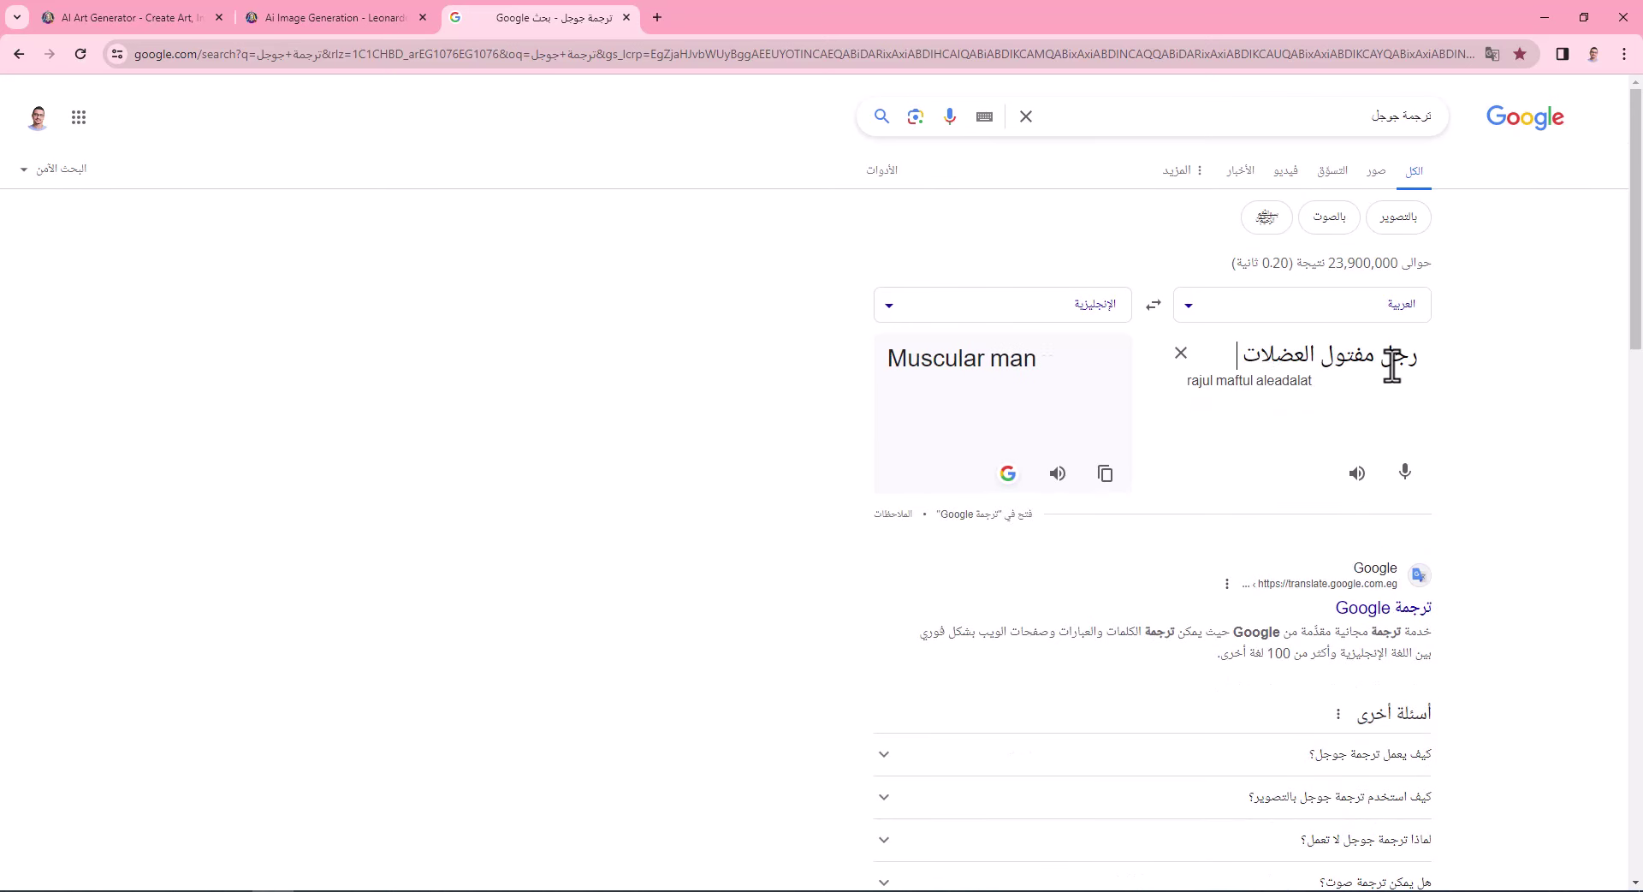
key(BackSpace)
key(BackSpace)
key(BackSpace)
key(BackSpace)
key(BackSpace)
key(BackSpace)
key(BackSpace)
key(BackSpace)
key(BackSpace)
key(BackSpace)
key(BackSpace)
key(BackSpace)
key(BackSpace)
key(BackSpace)
key(BackSpace)
key(BackSpace)
key(BackSpace)
Replace the Arabic source text with "مشهد قريب لرجل مفتول العضلات، عيونه زرقاء،" to translate it into English.
text(مشهد قريب)
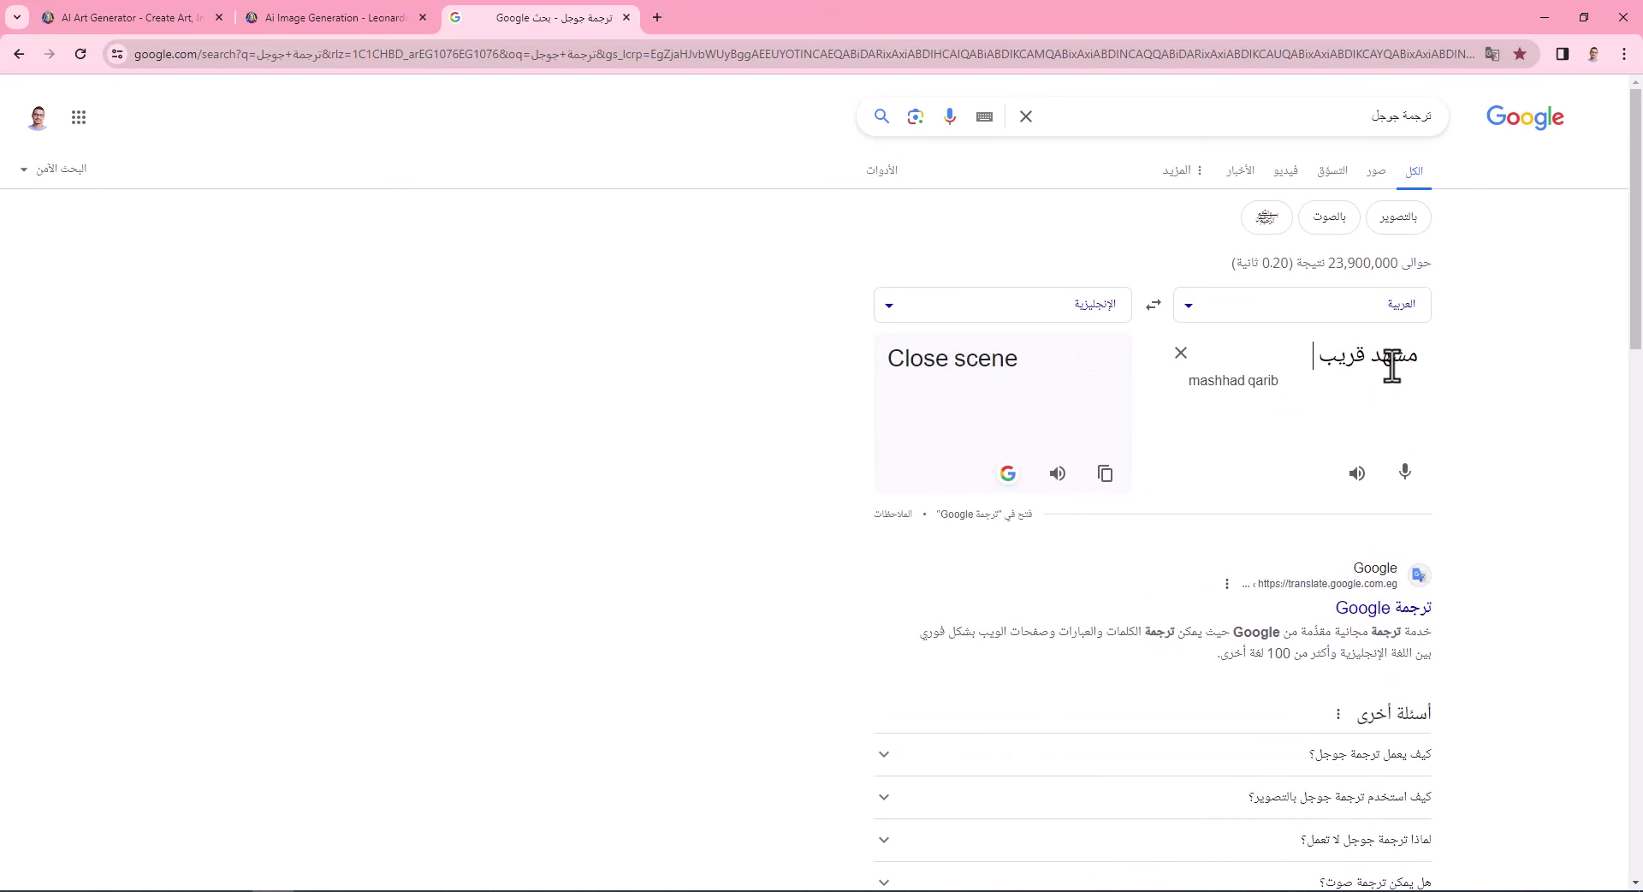
text( لرجل مفت)
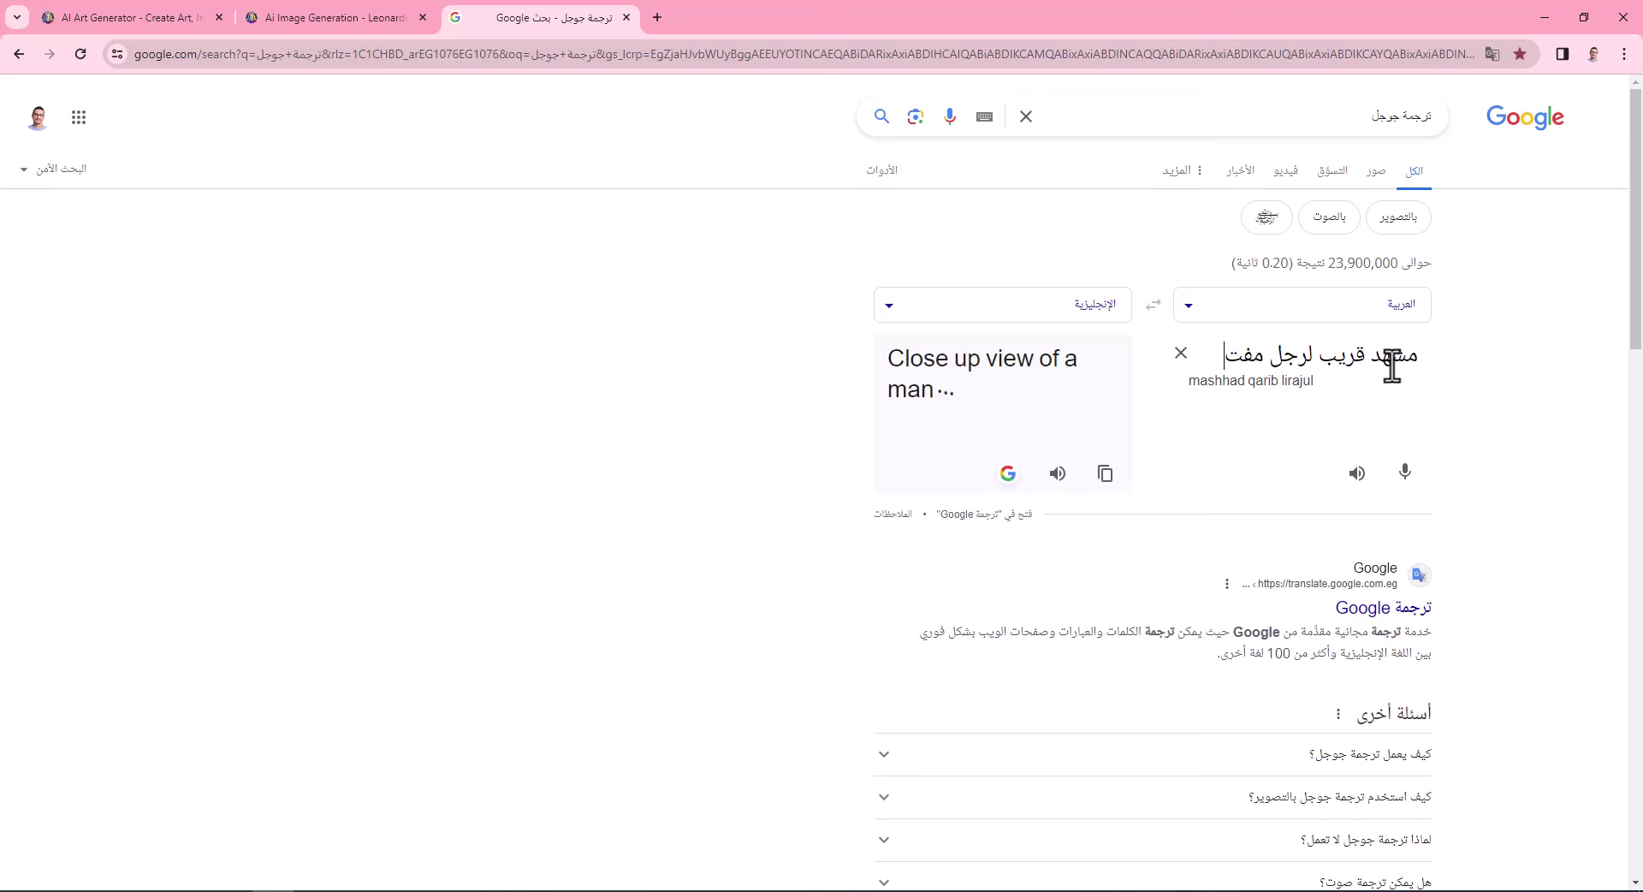
text(ول ال)
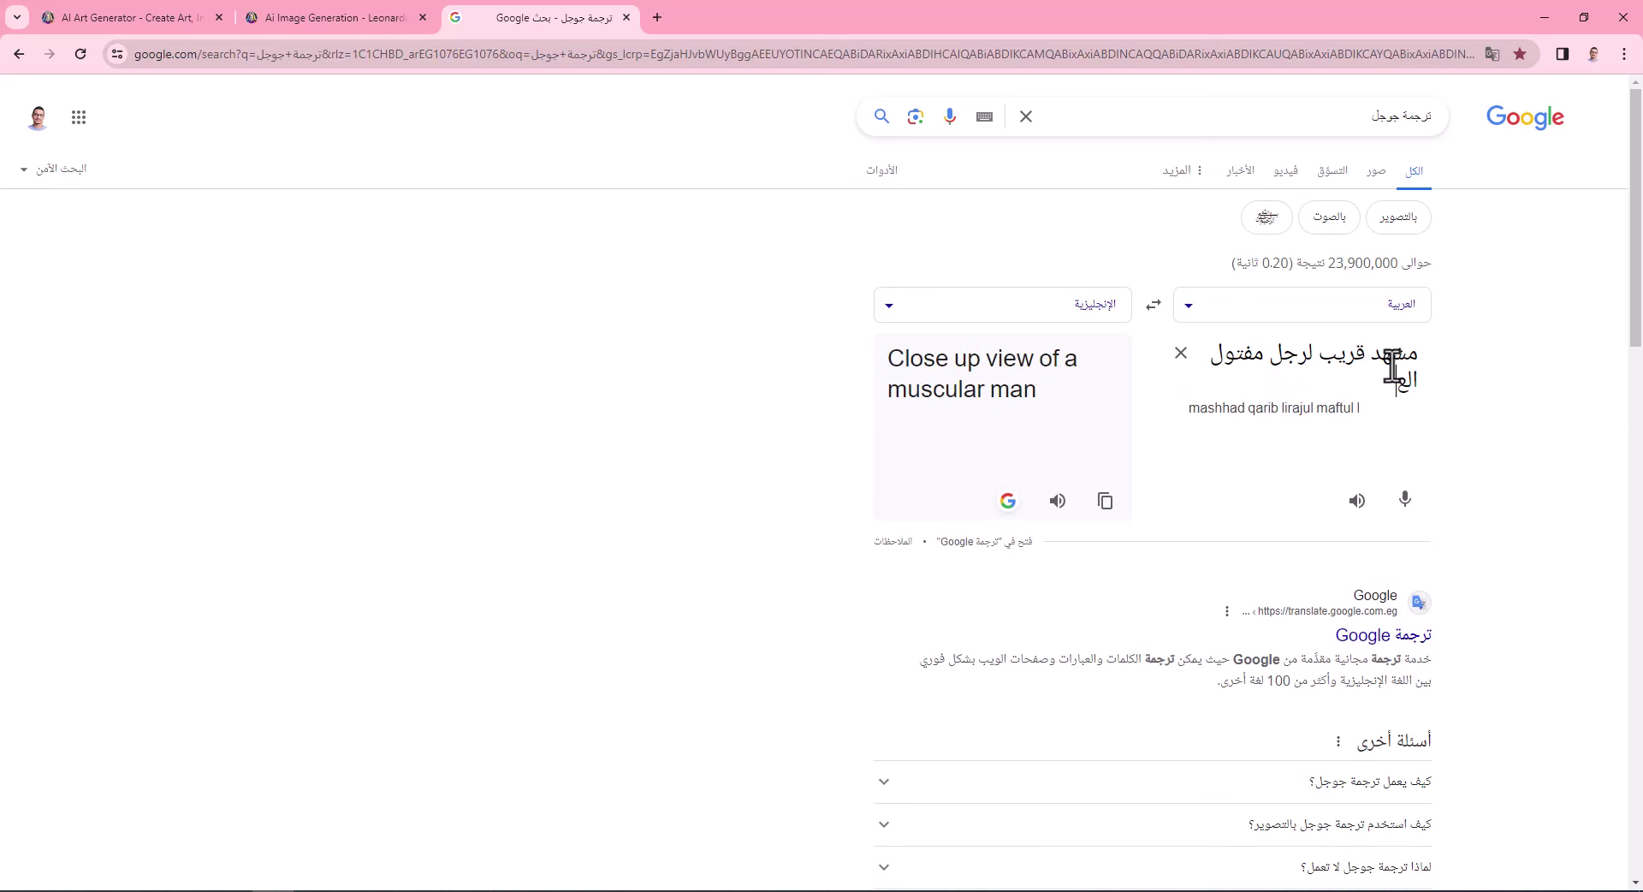
text(عضلات، عيونه زر)
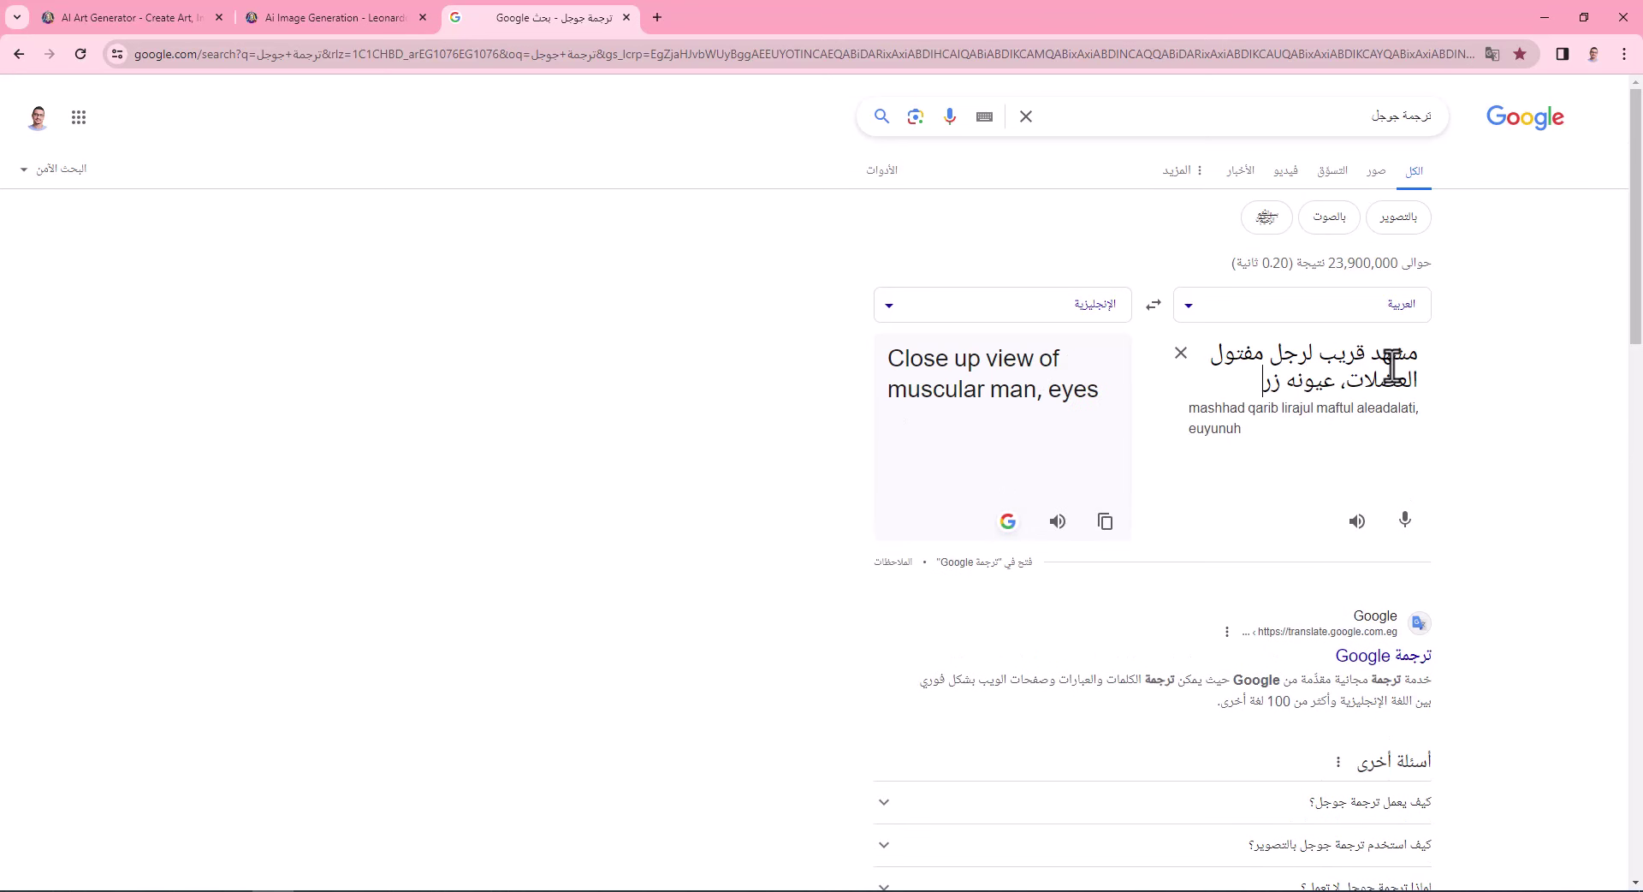
text(قاء، و)
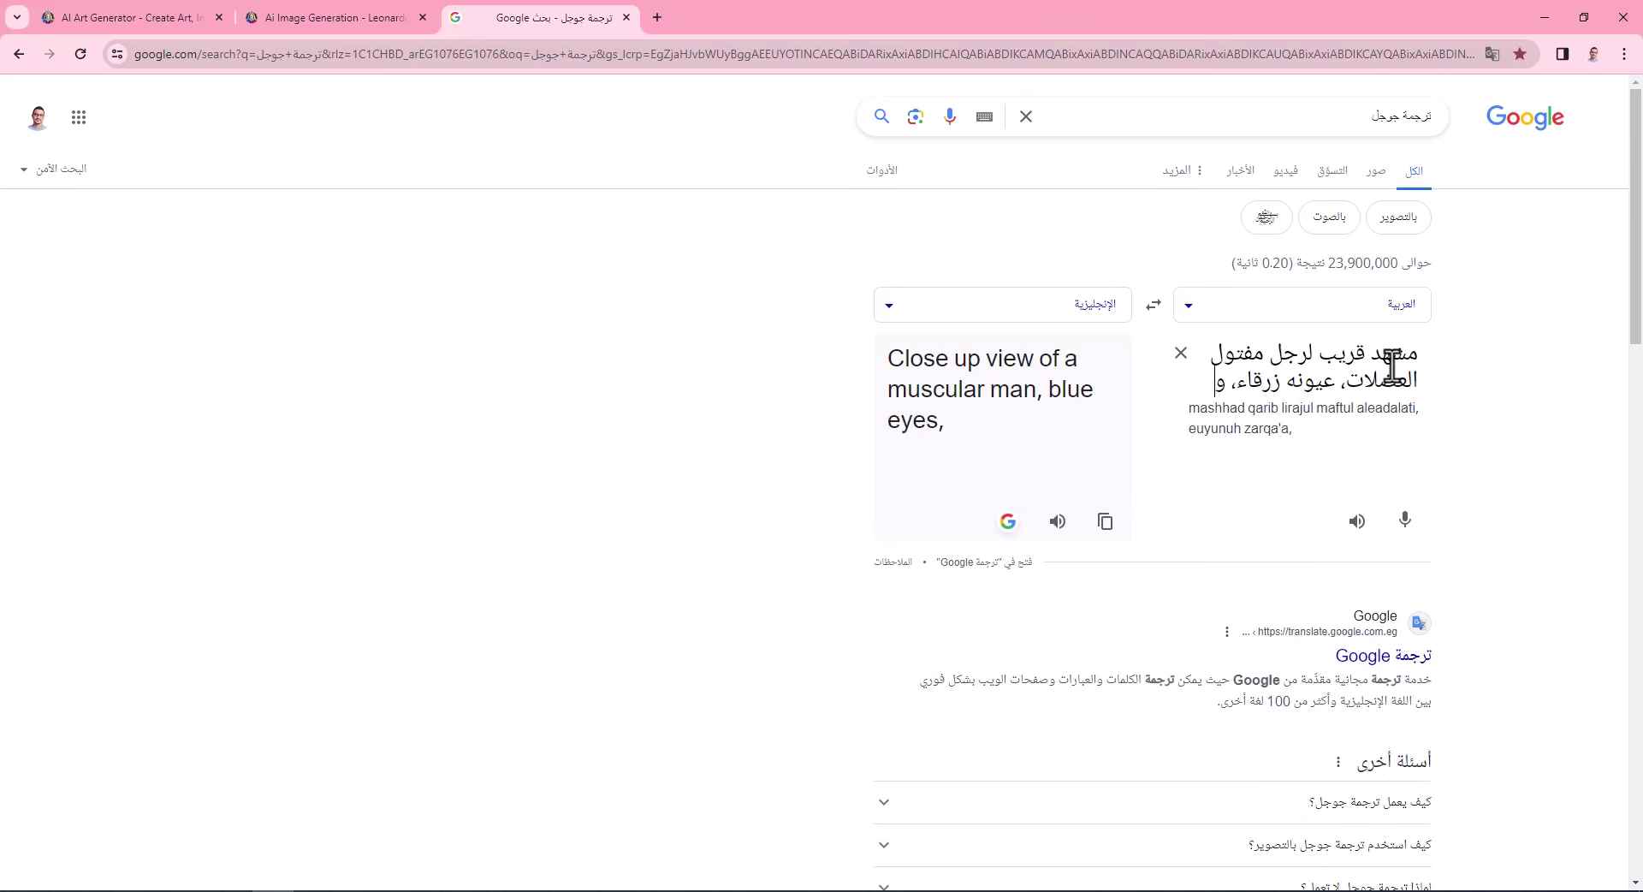
Extend the Arabic description with the blue sky background and angry features: "وخلفية السماء زرقاء ،وتظهر عليه ملامح الغضب".
text(خلفيه)
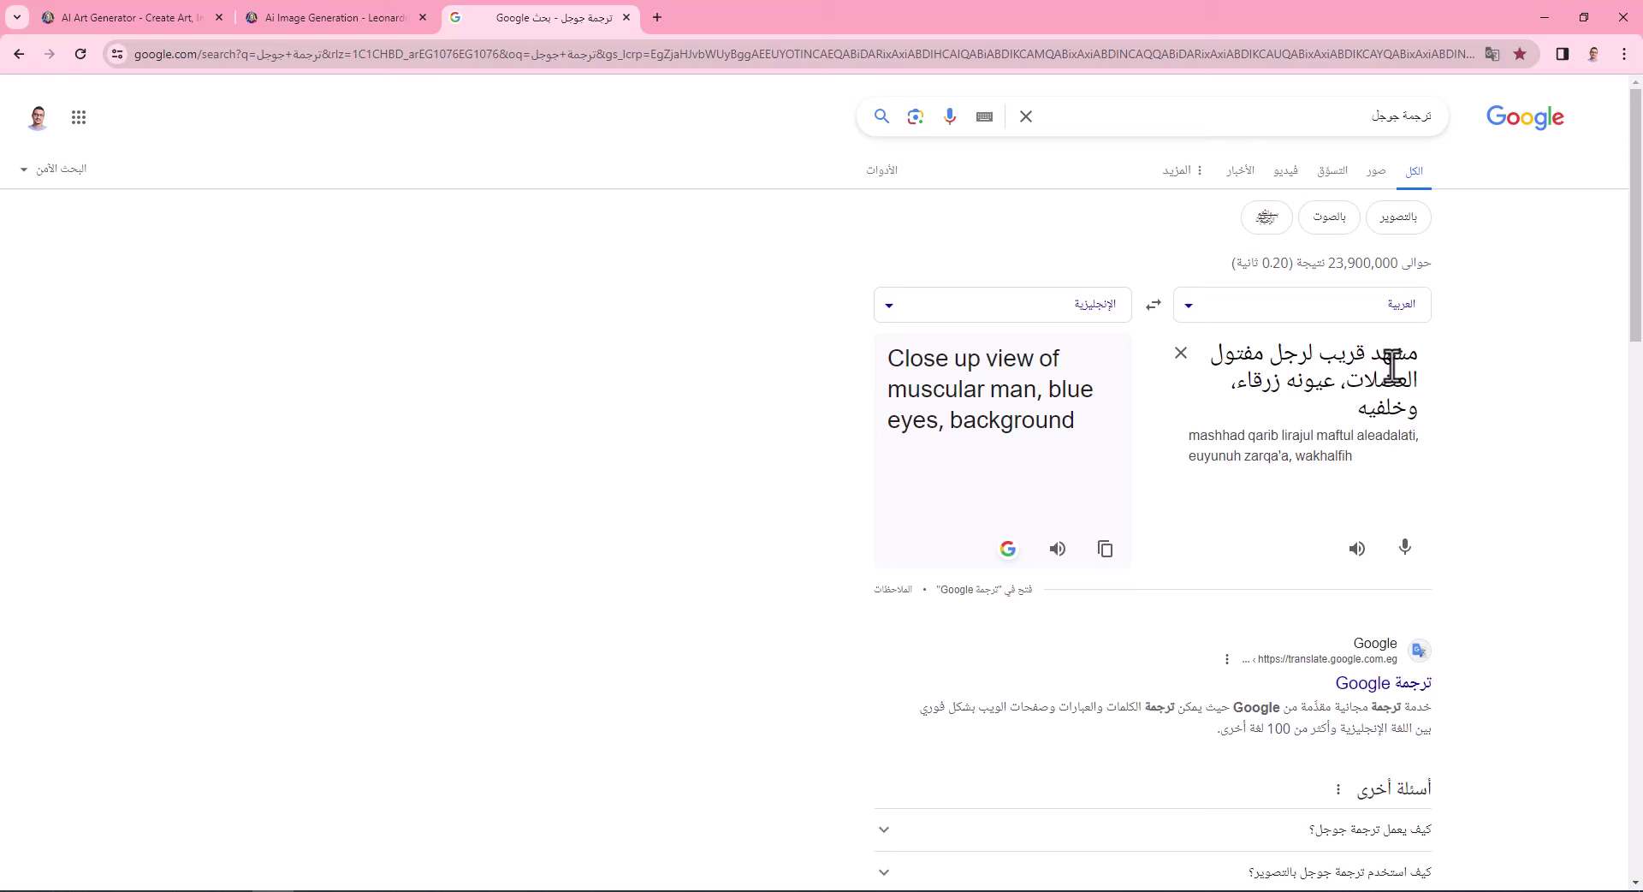
key(BackSpace)
text(ة السماء زرقاء)
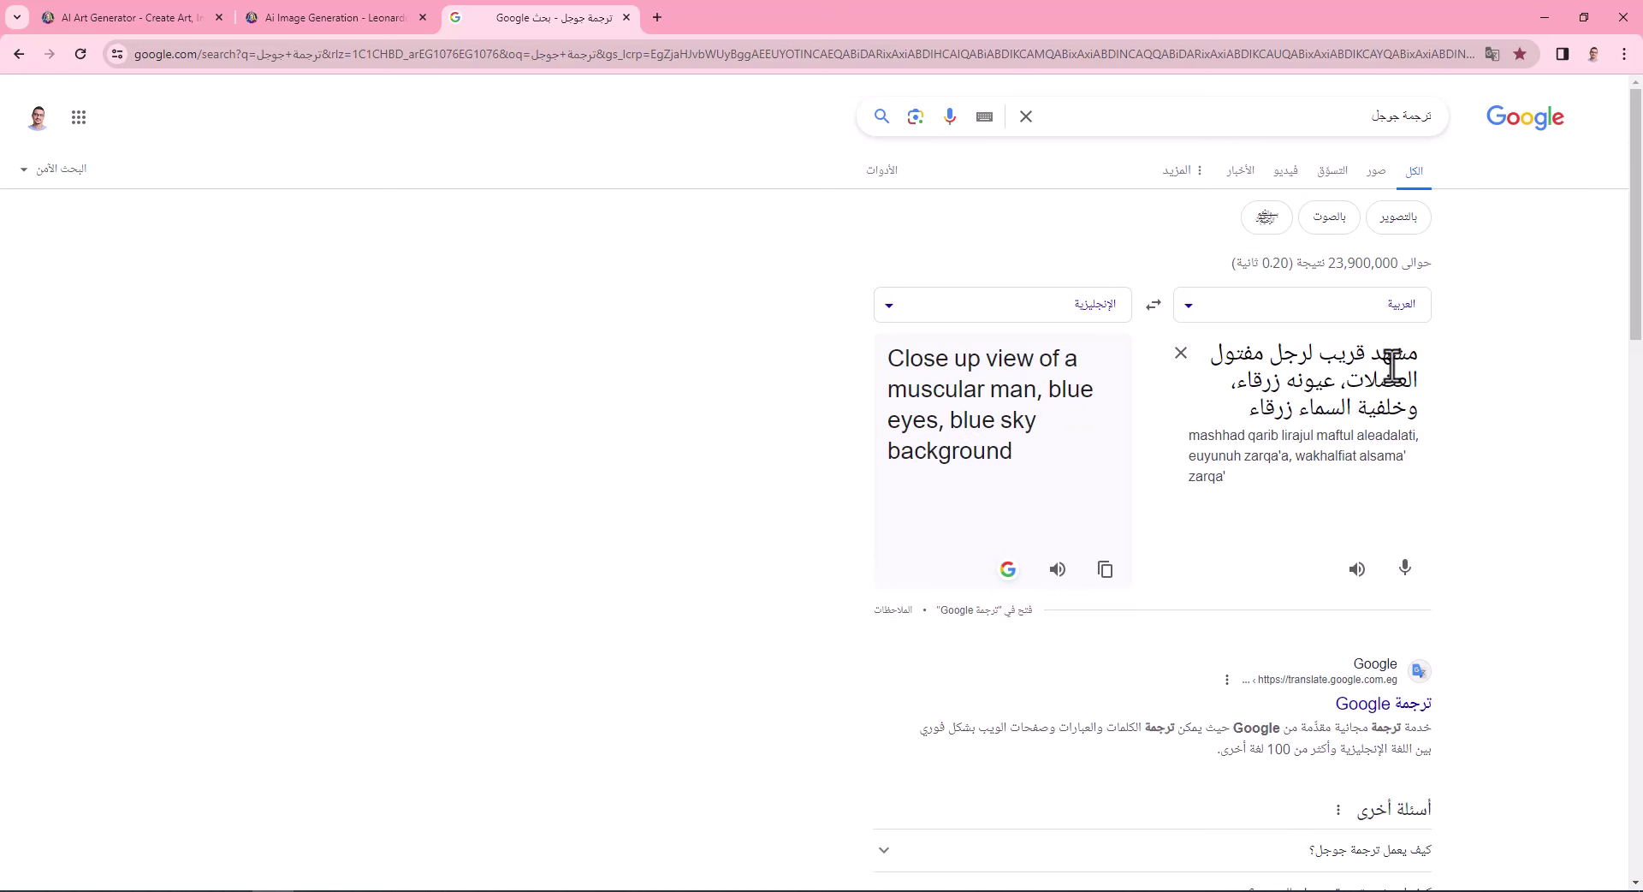
text( ،وت)
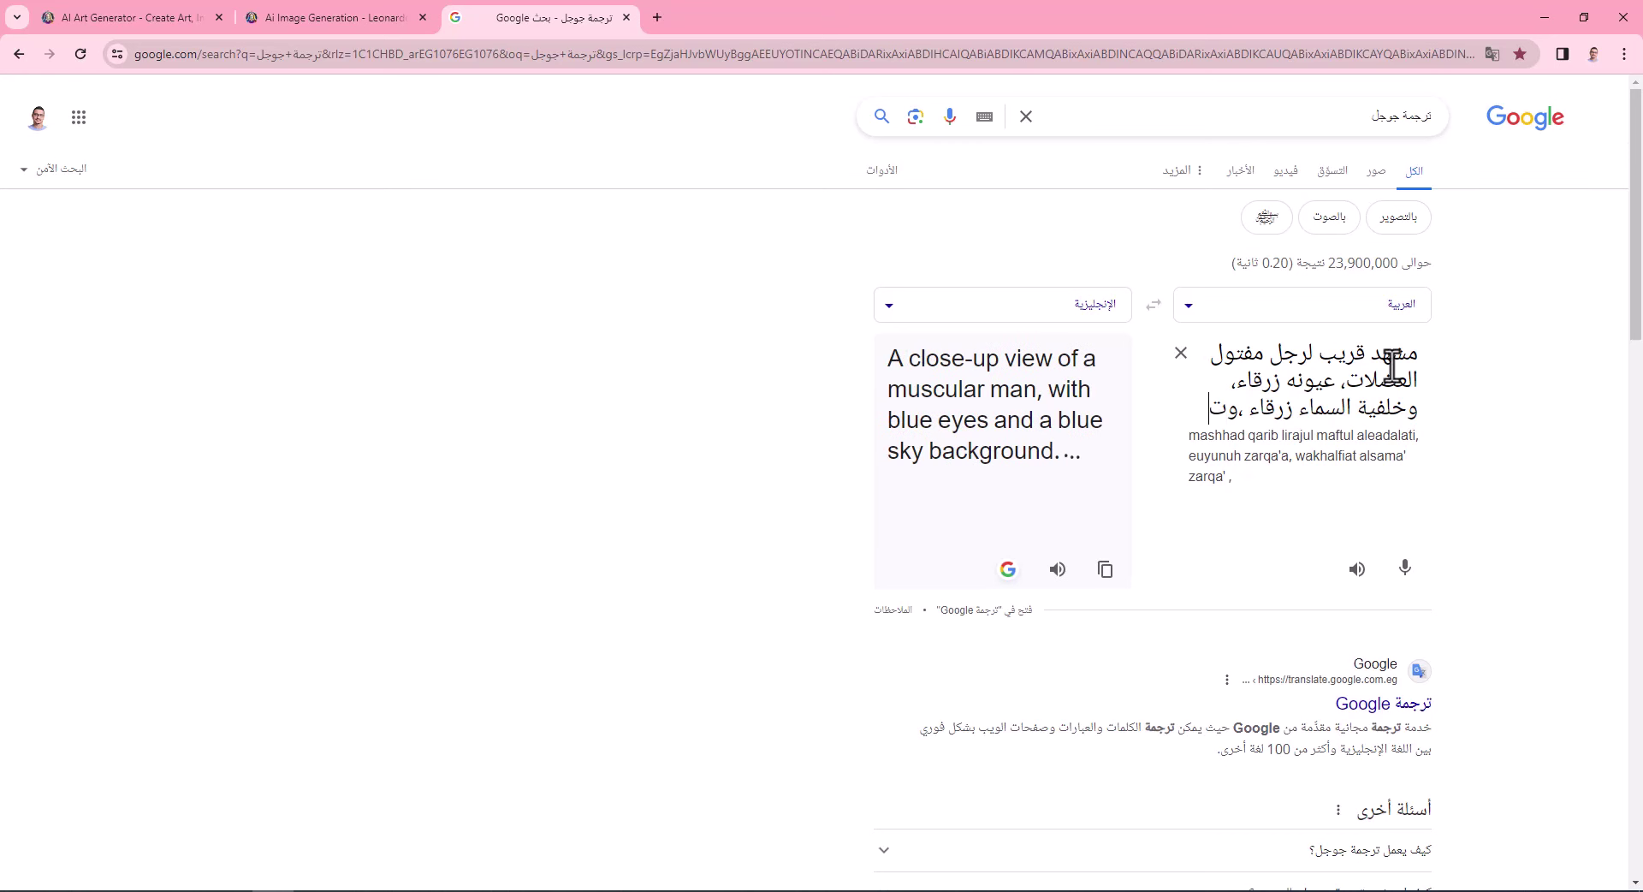
text(ظهر عليه)
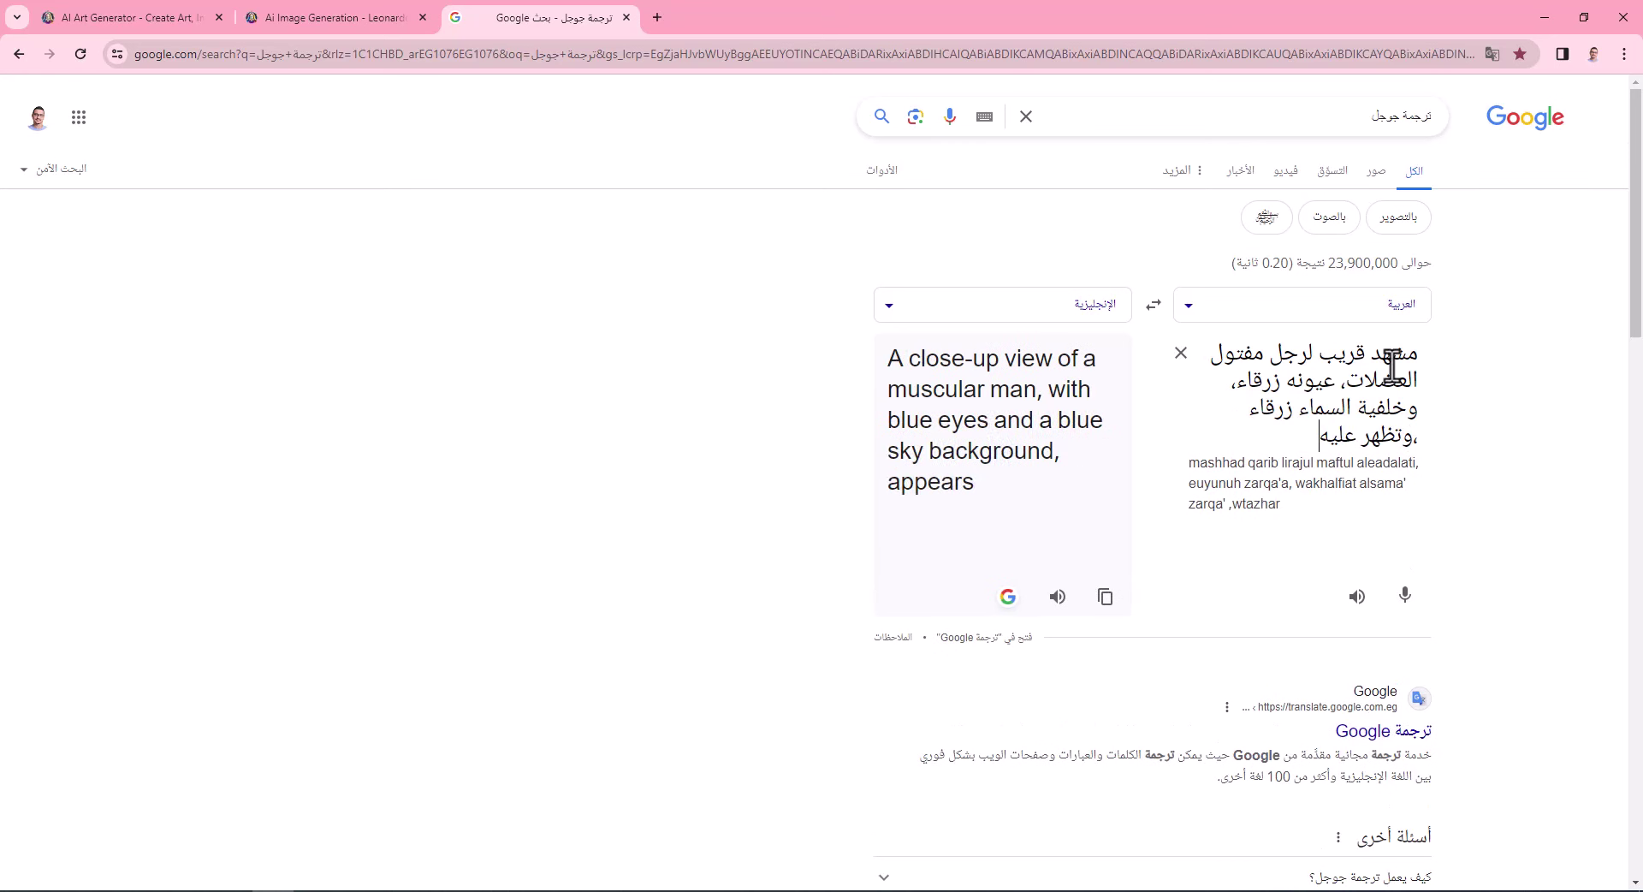
text( ملام)
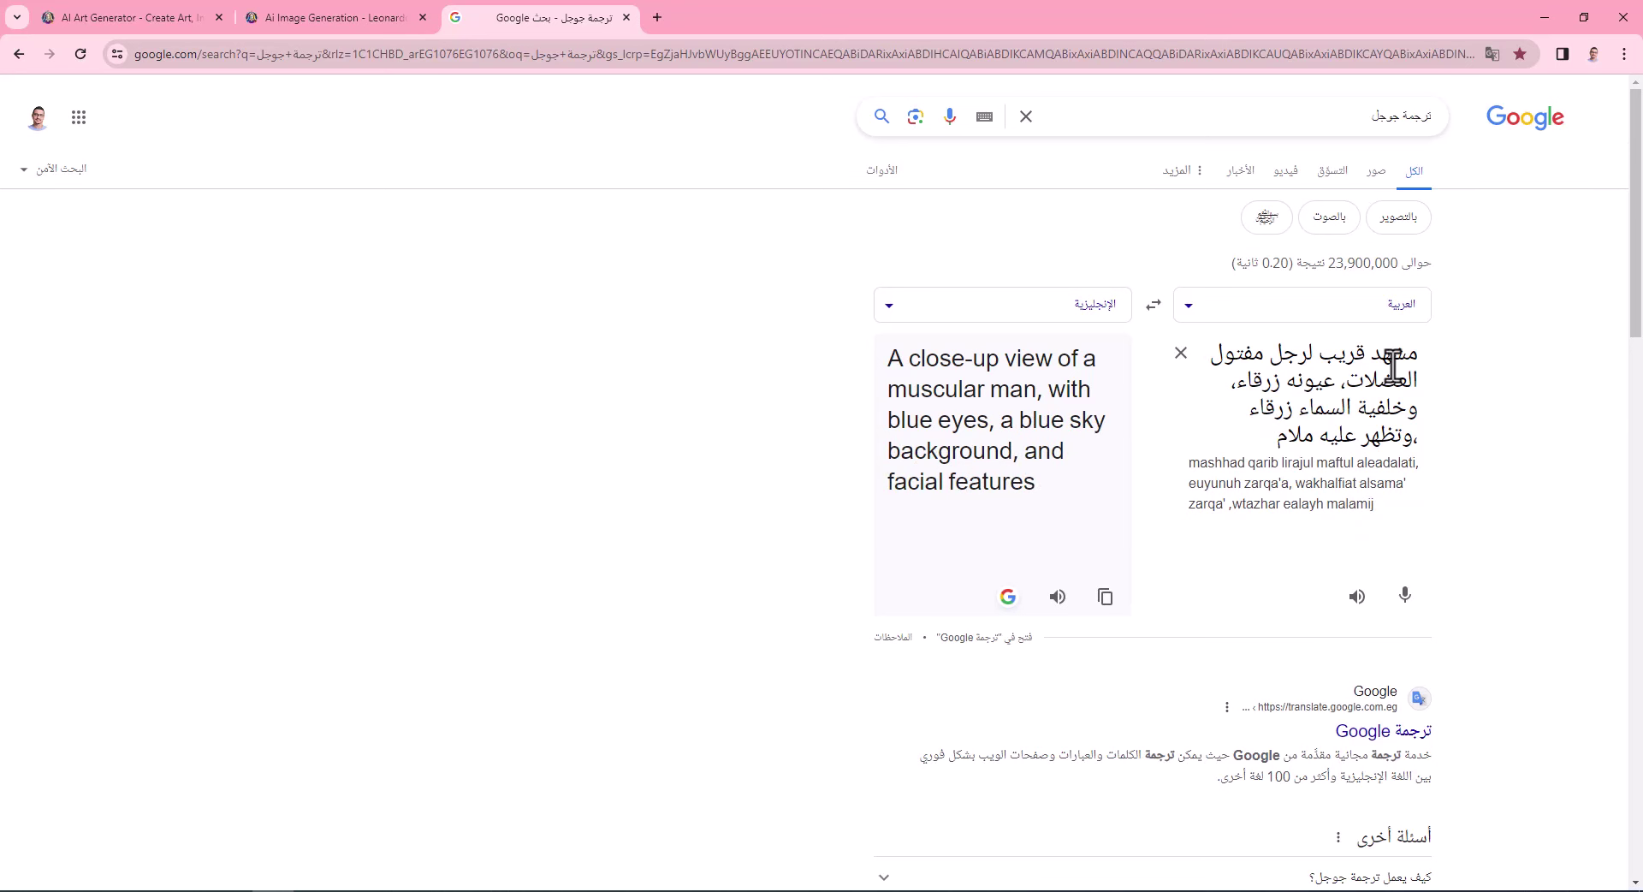
text(ح الغضب)
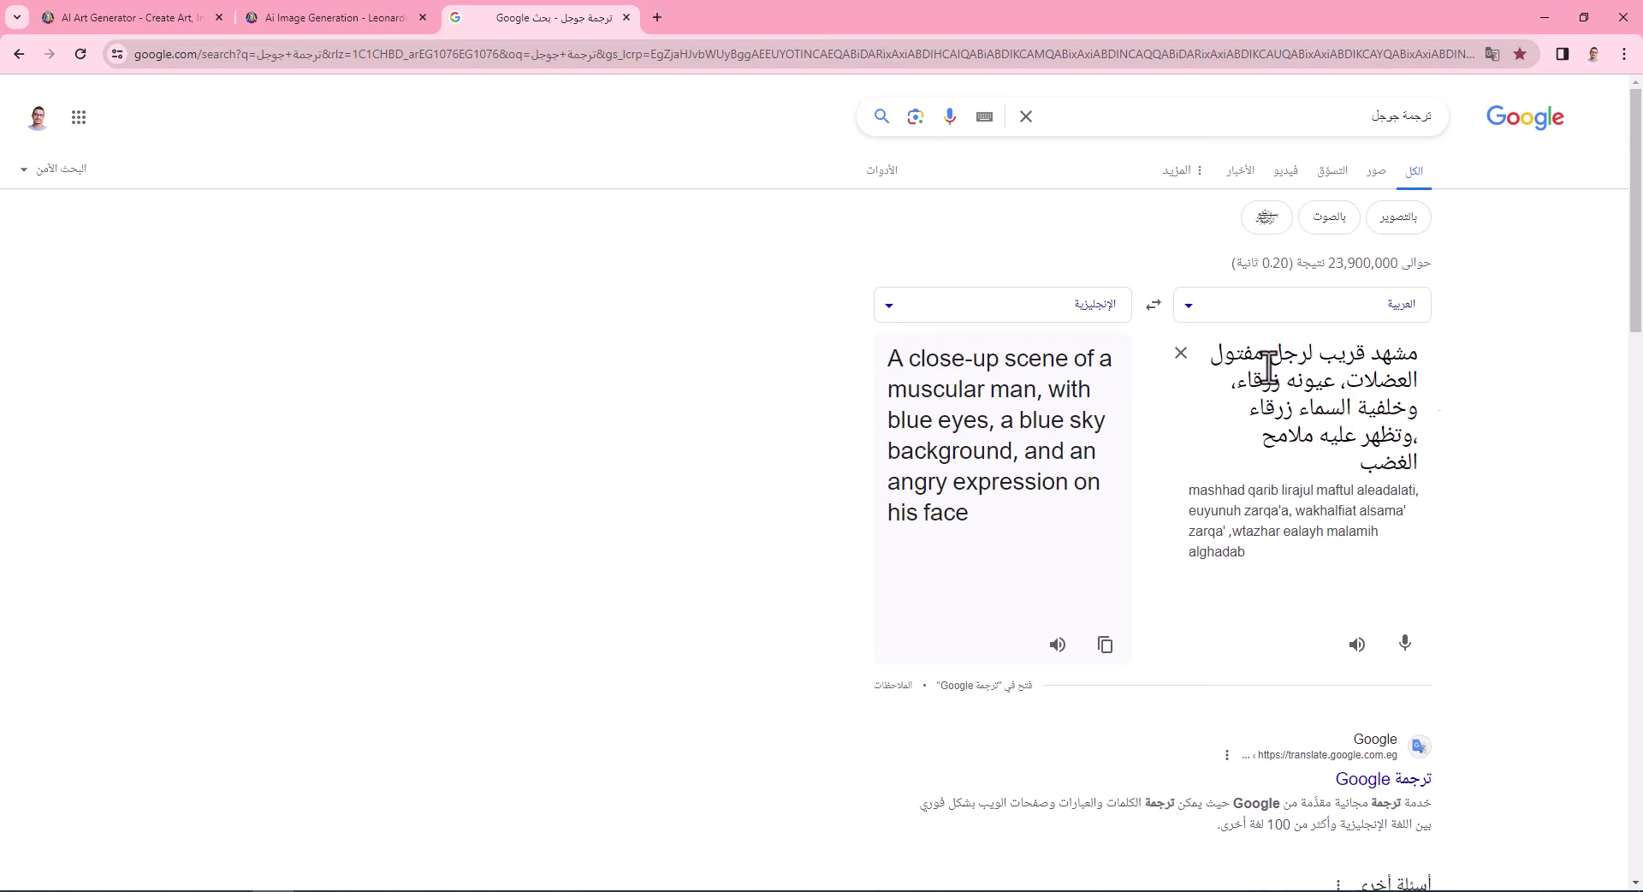
click(1353, 379)
text(اس)
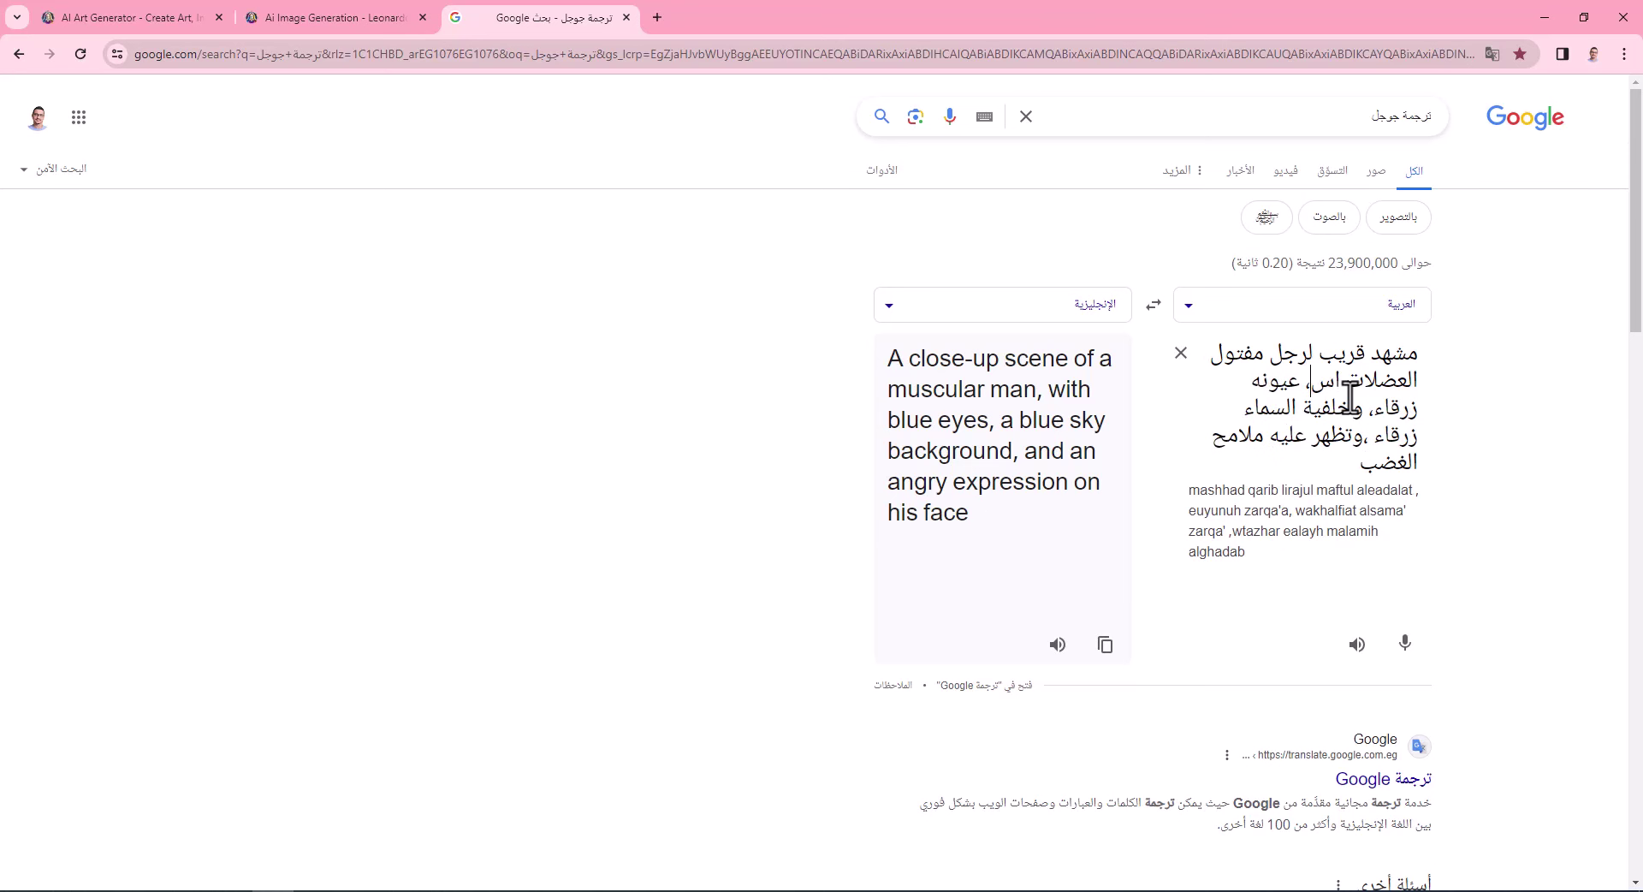
text(مه)
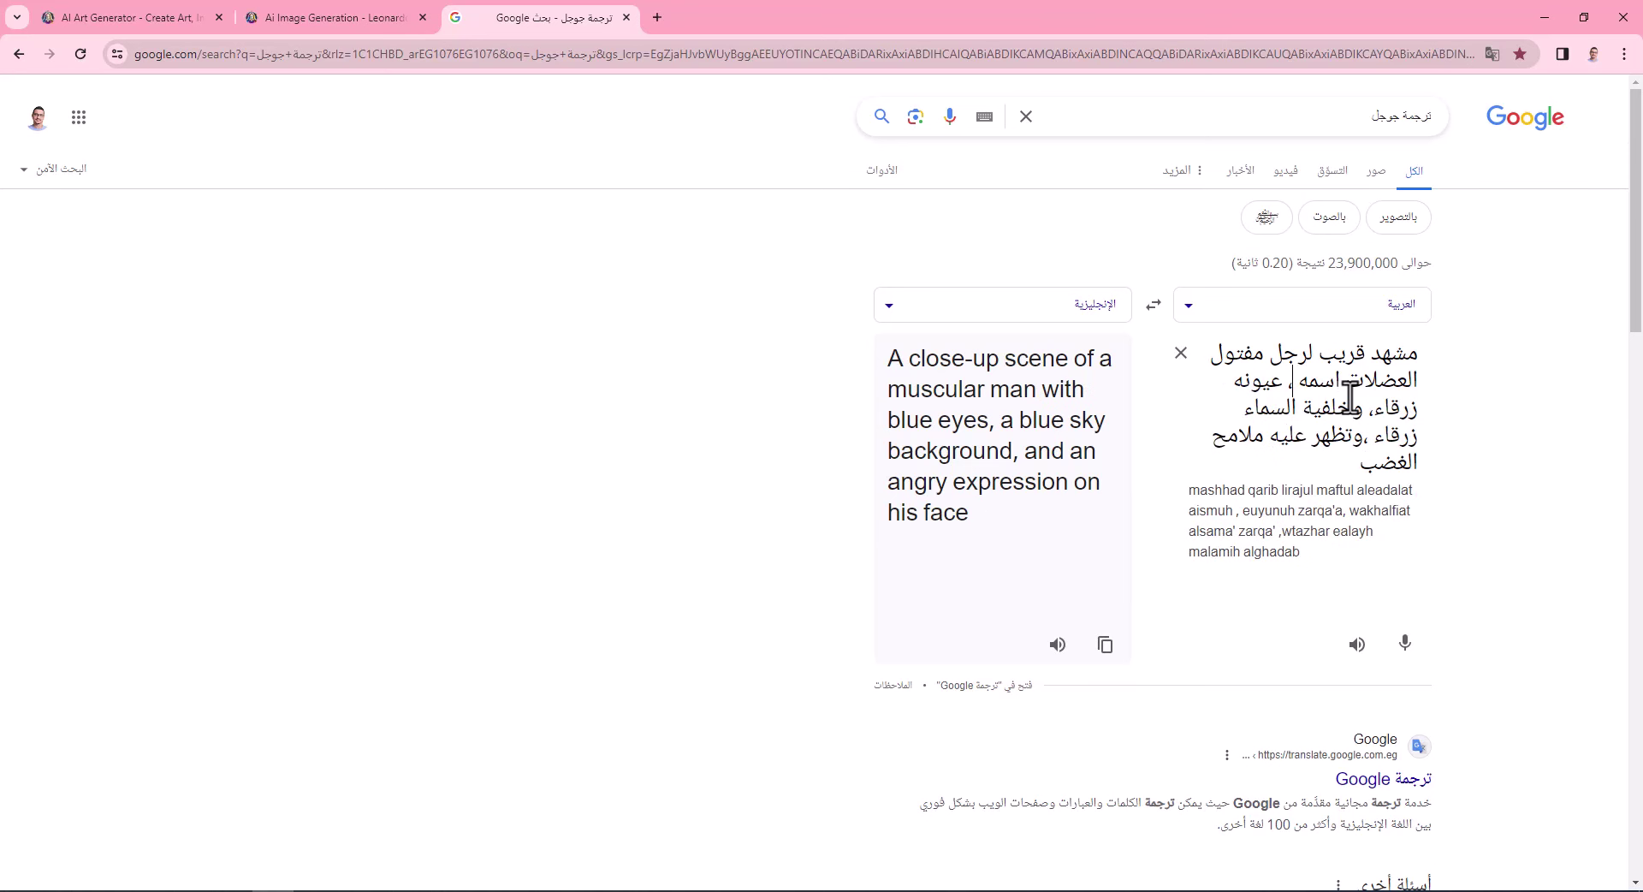
key(BackSpace)
key(BackSpace)
key(BackSpace)
key(BackSpace)
key(BackSpace)
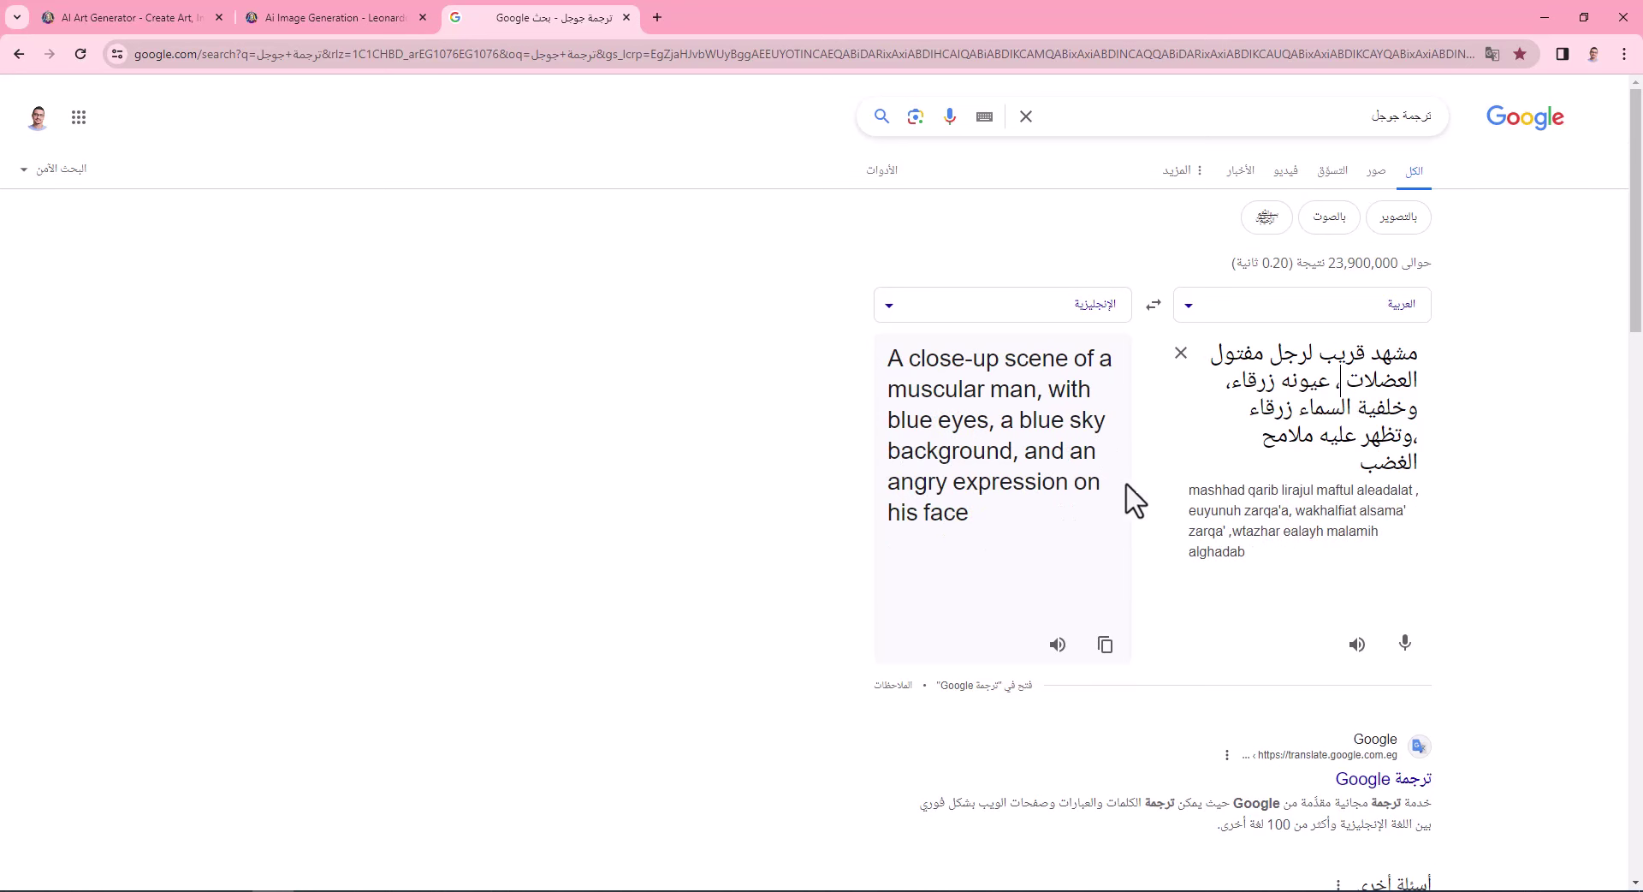
Copy the English translation and paste it into the Leonardo.Ai image prompt after "REALISTIC OIL PAINTING OF".
click(1104, 643)
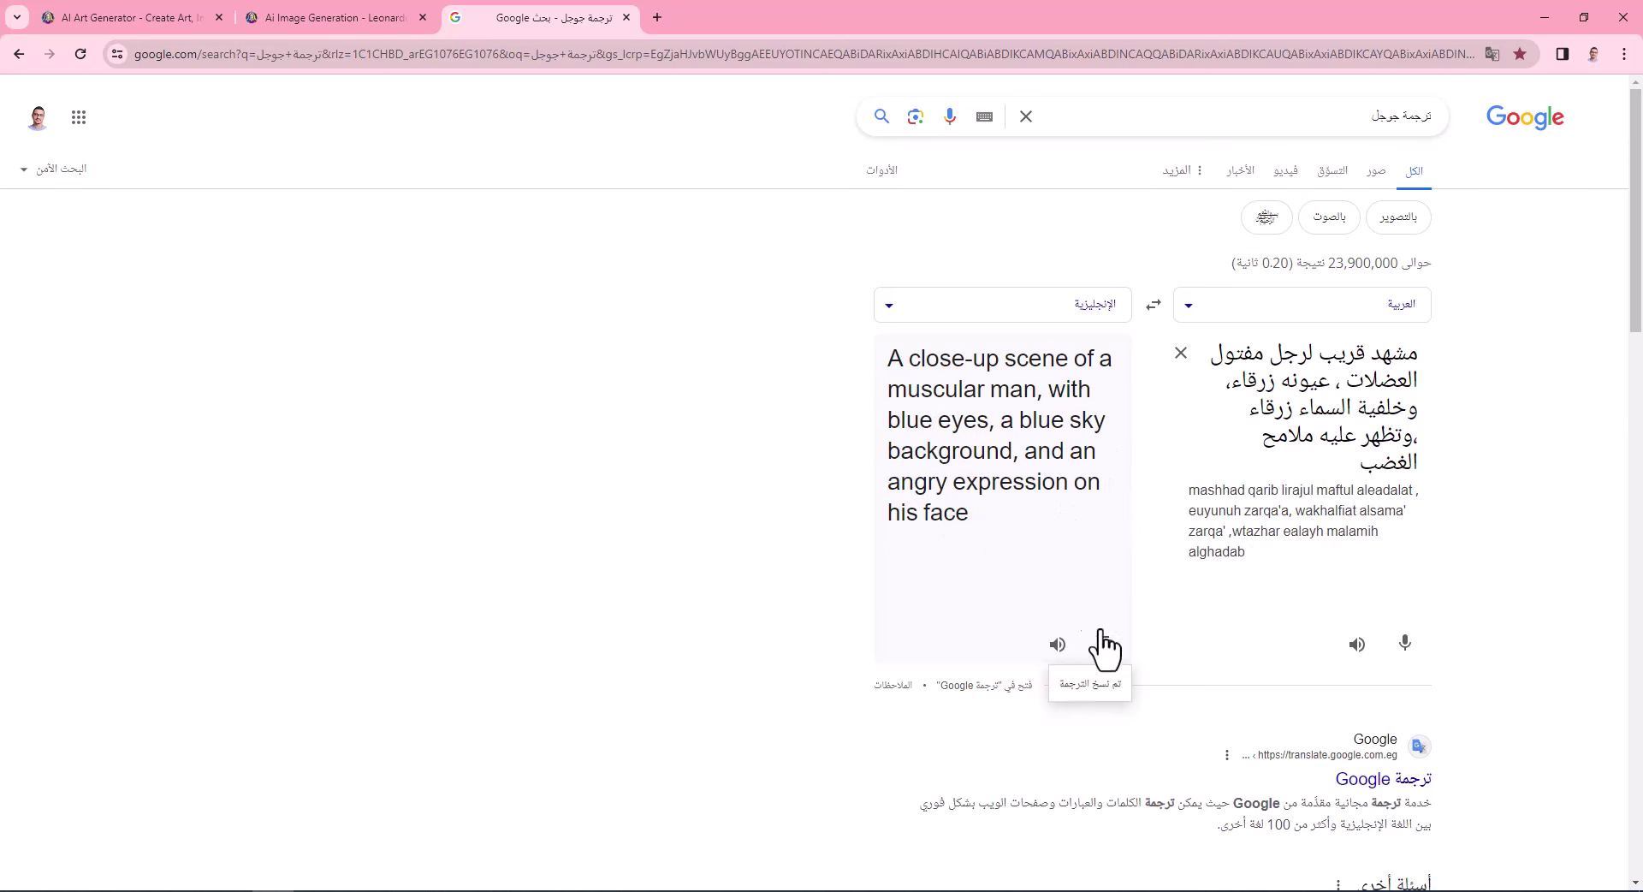
click(294, 17)
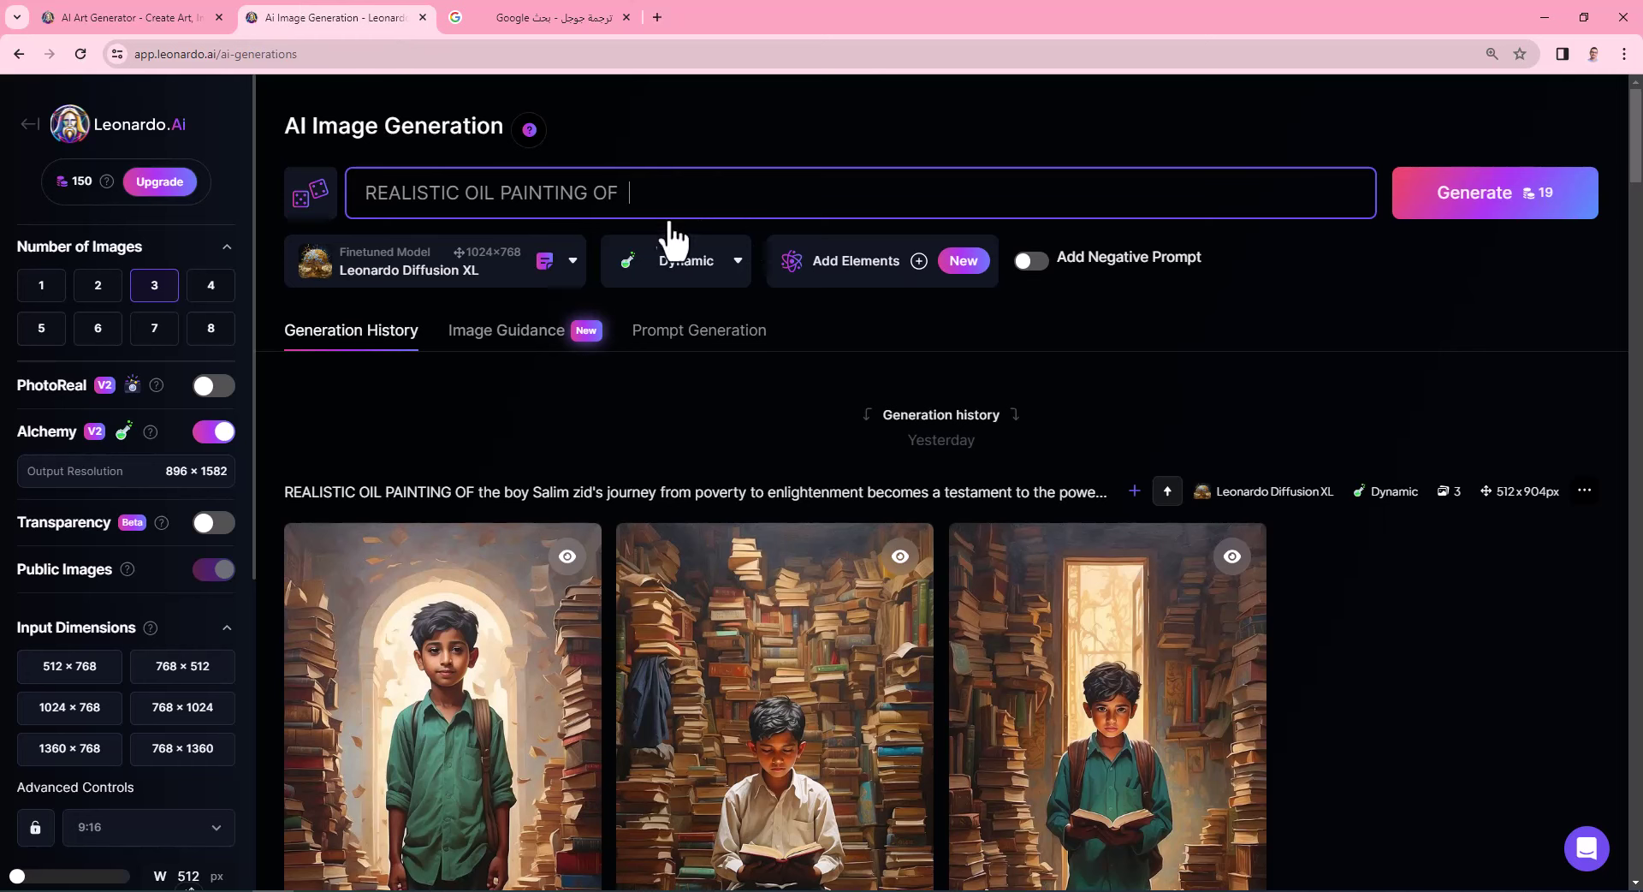
right_click(650, 204)
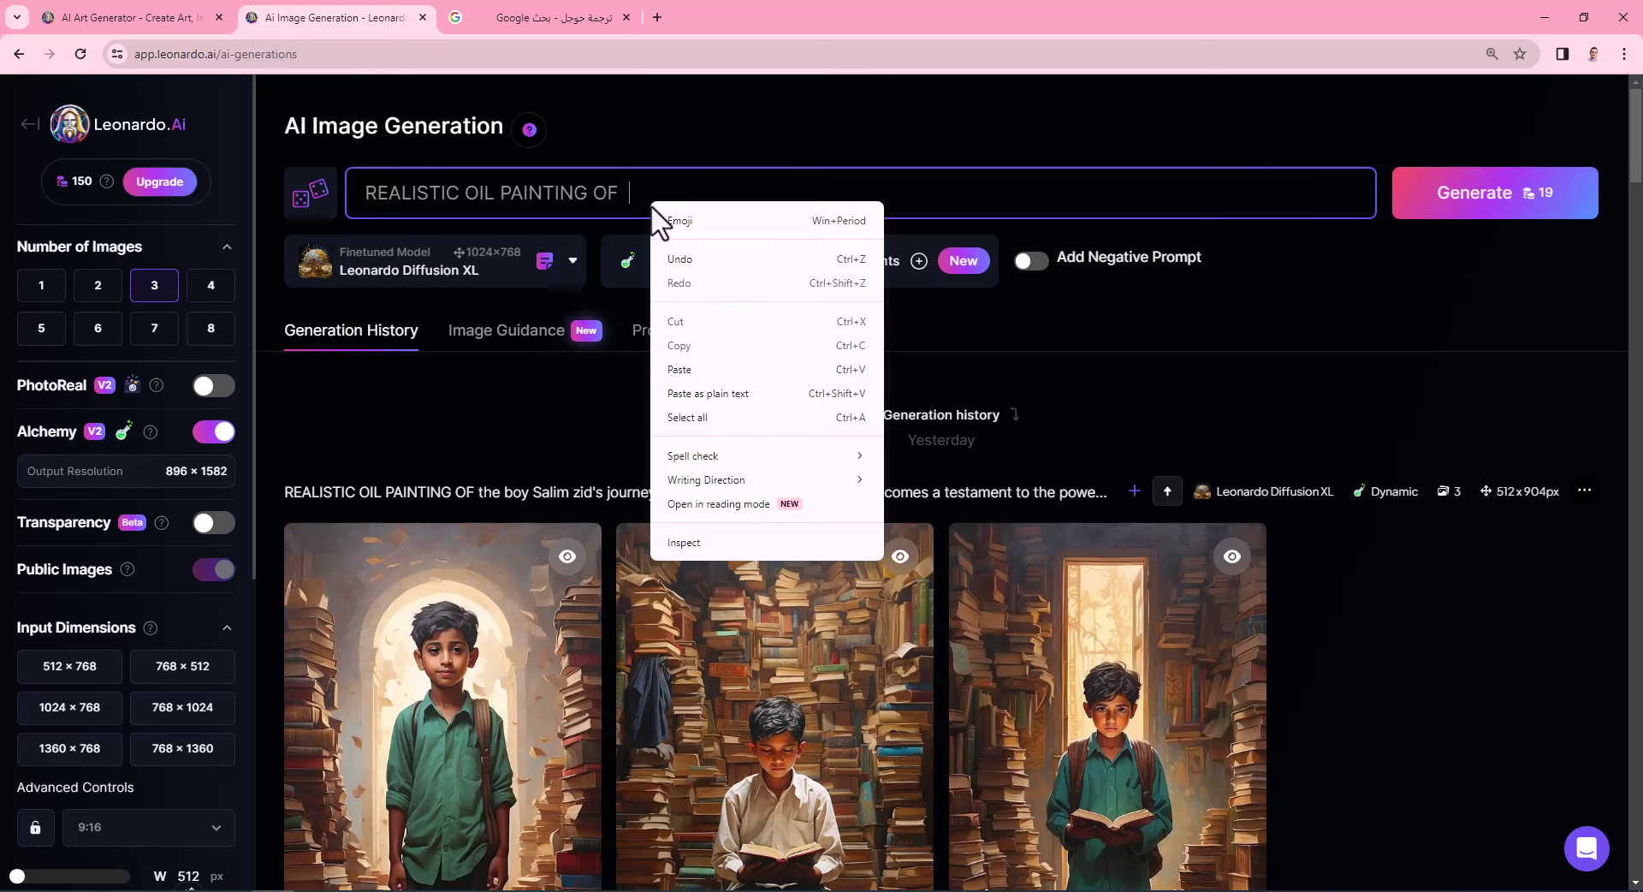
click(705, 368)
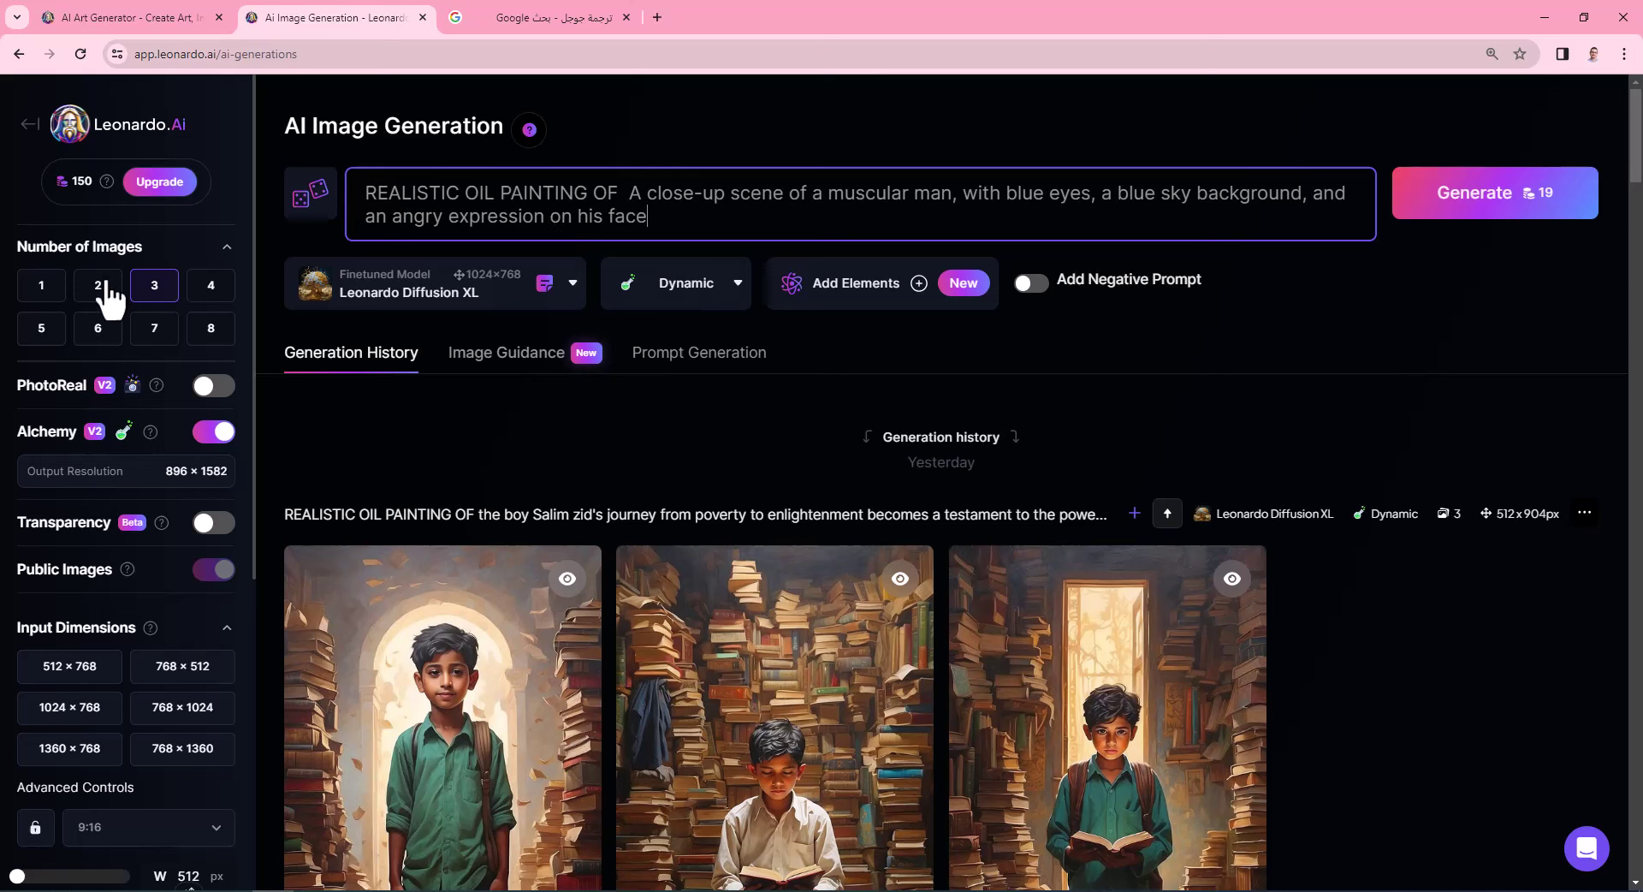
Set the number of images to 4 and generate them from the muscular man prompt with Leonardo Diffusion XL.
click(208, 293)
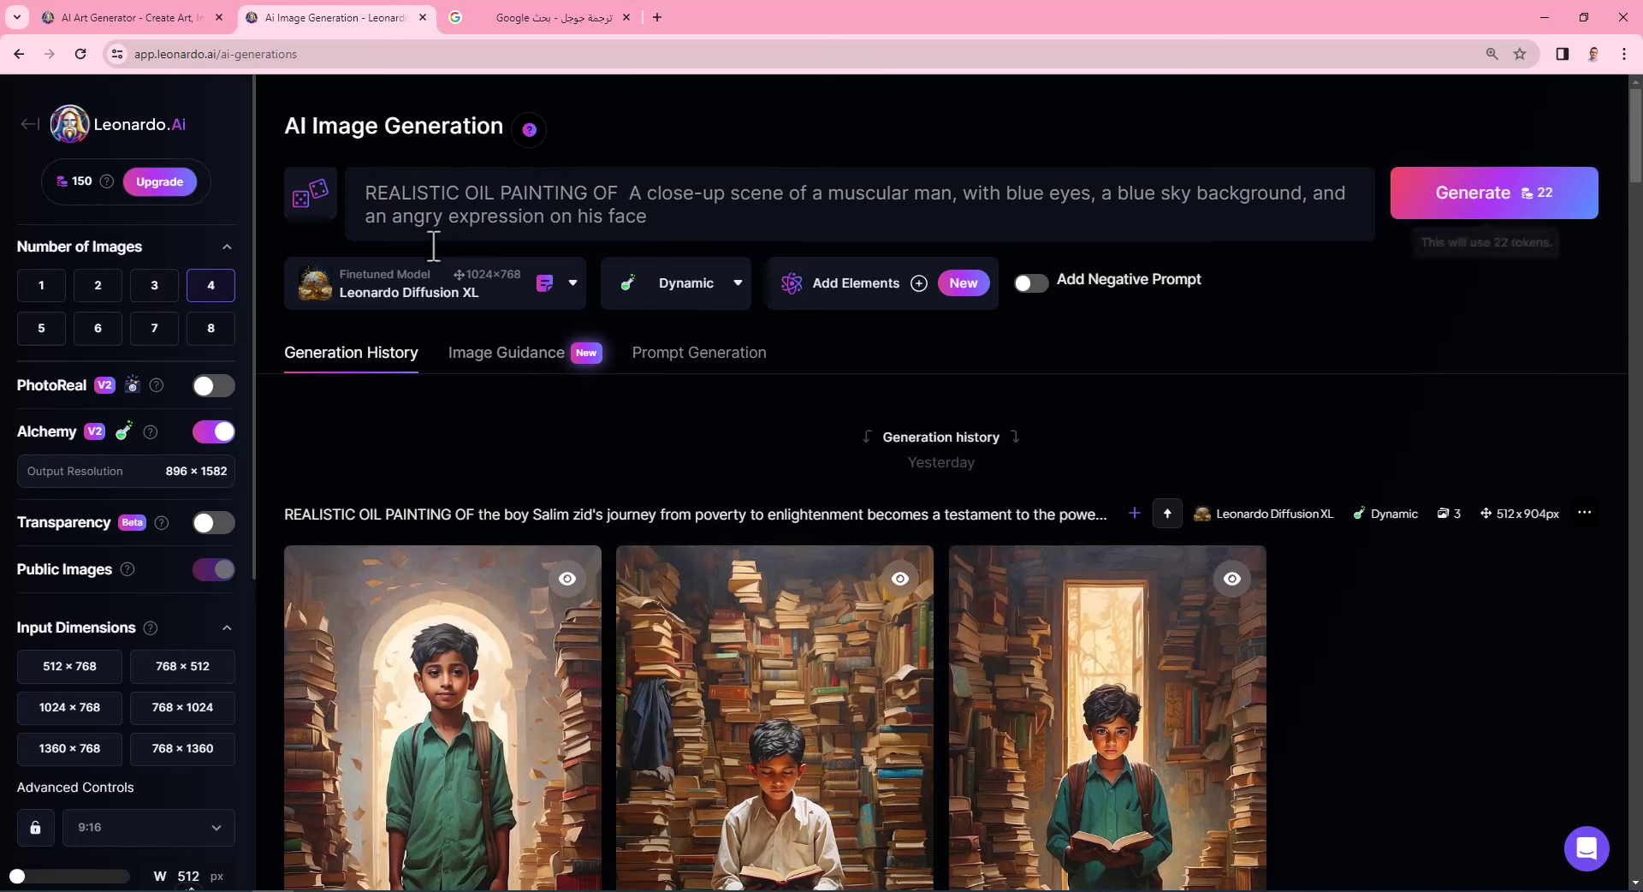
click(151, 289)
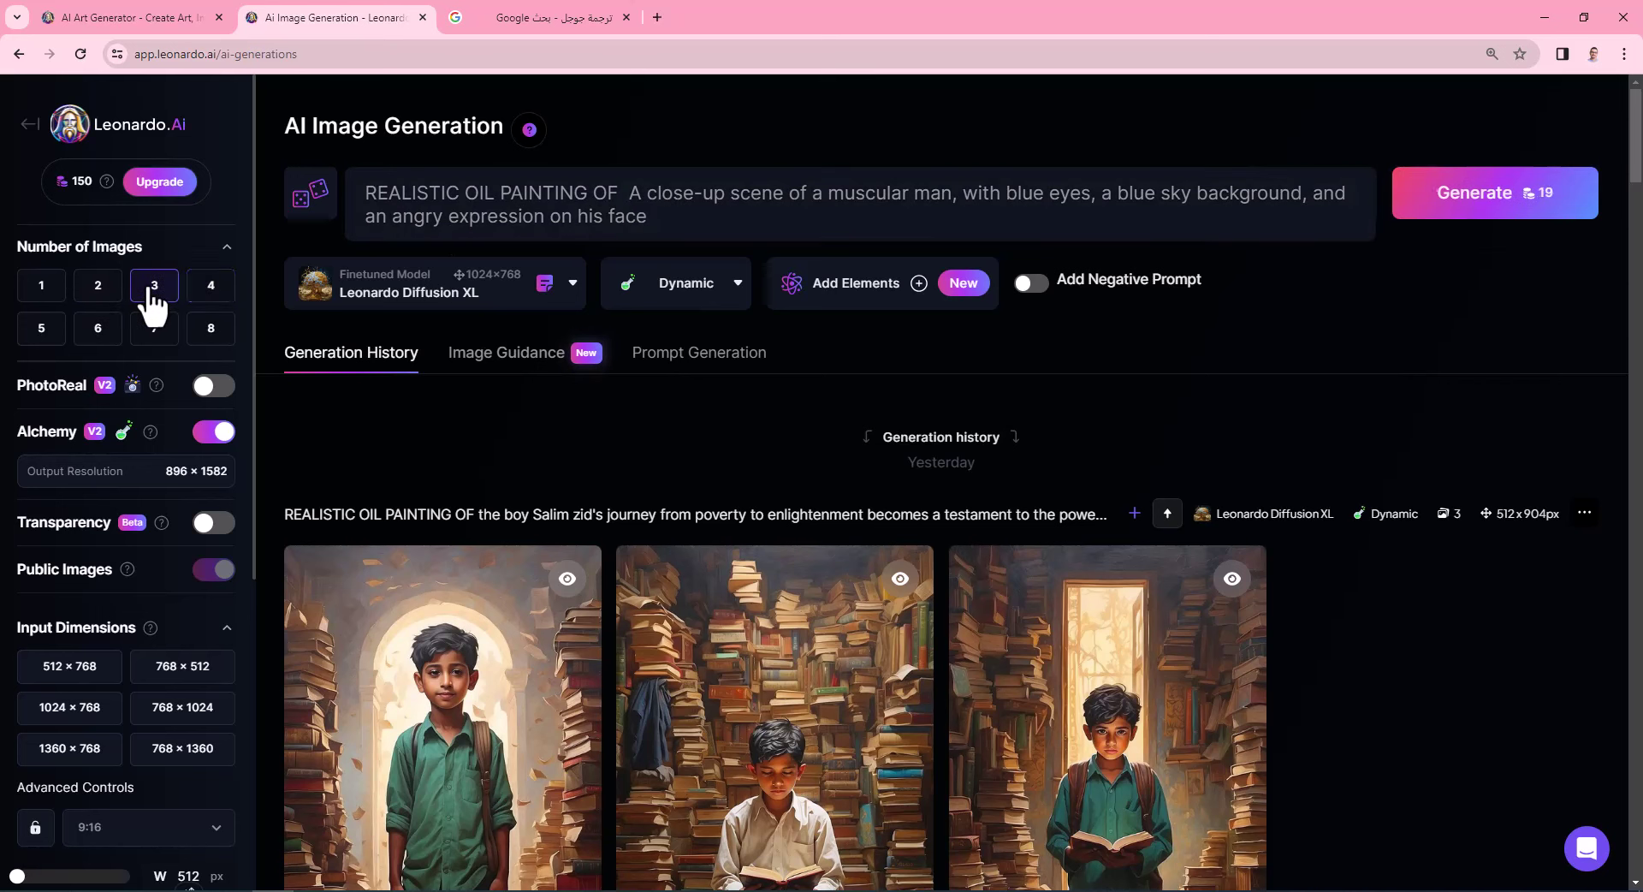
click(99, 291)
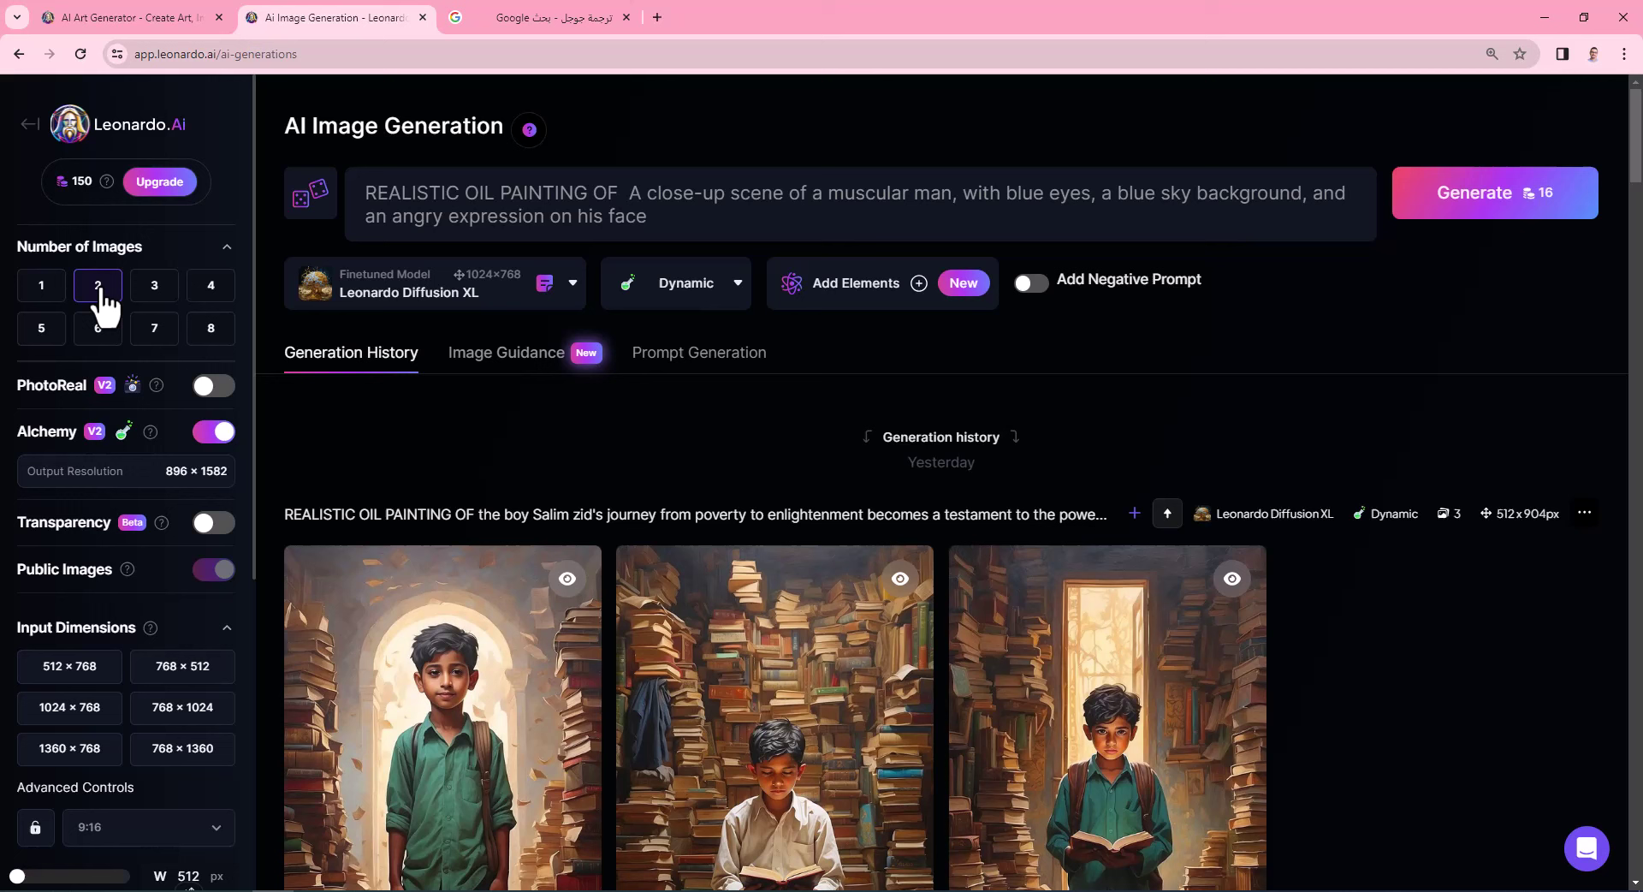
click(210, 306)
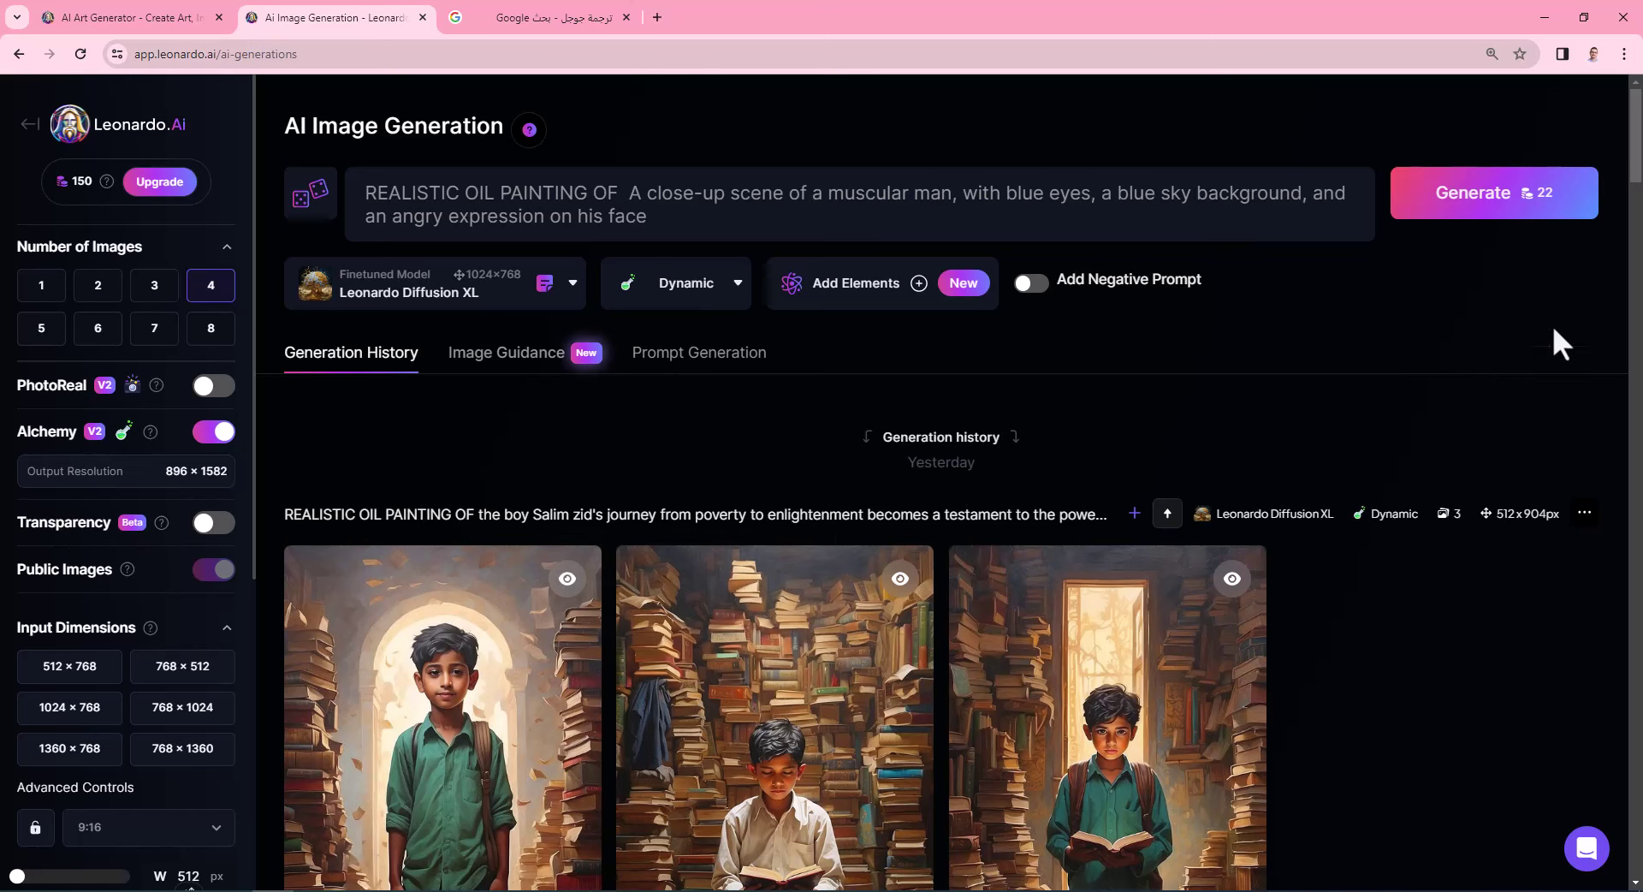
click(1457, 216)
scroll(977, 598, down, 2)
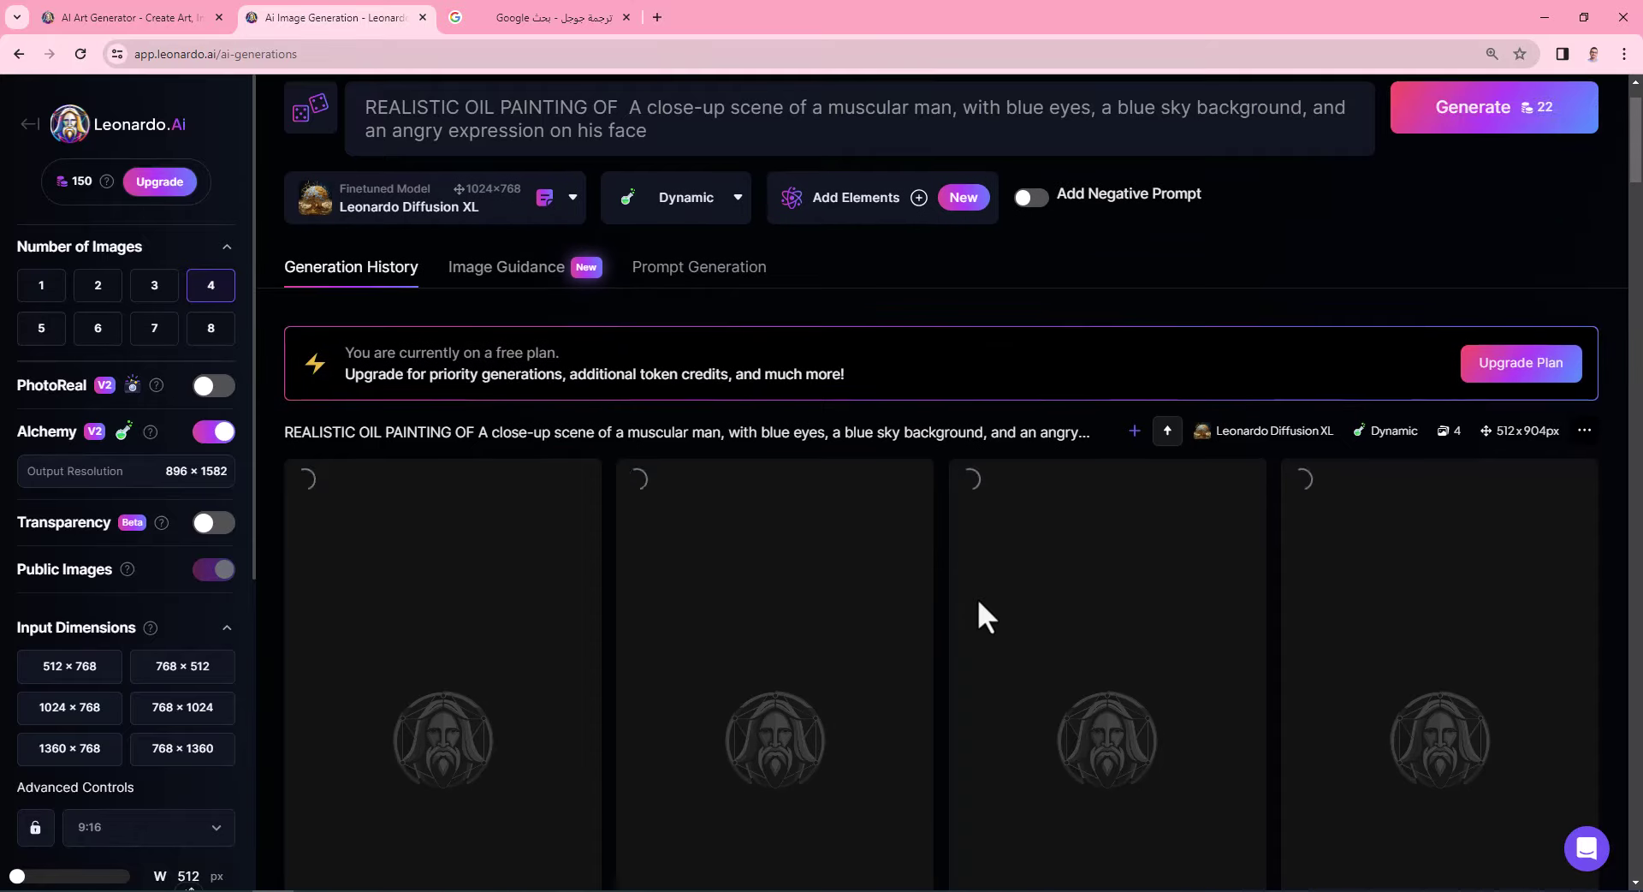
Download the third generated image, the shirtless muscular man facing forward.
scroll(977, 598, down, 2)
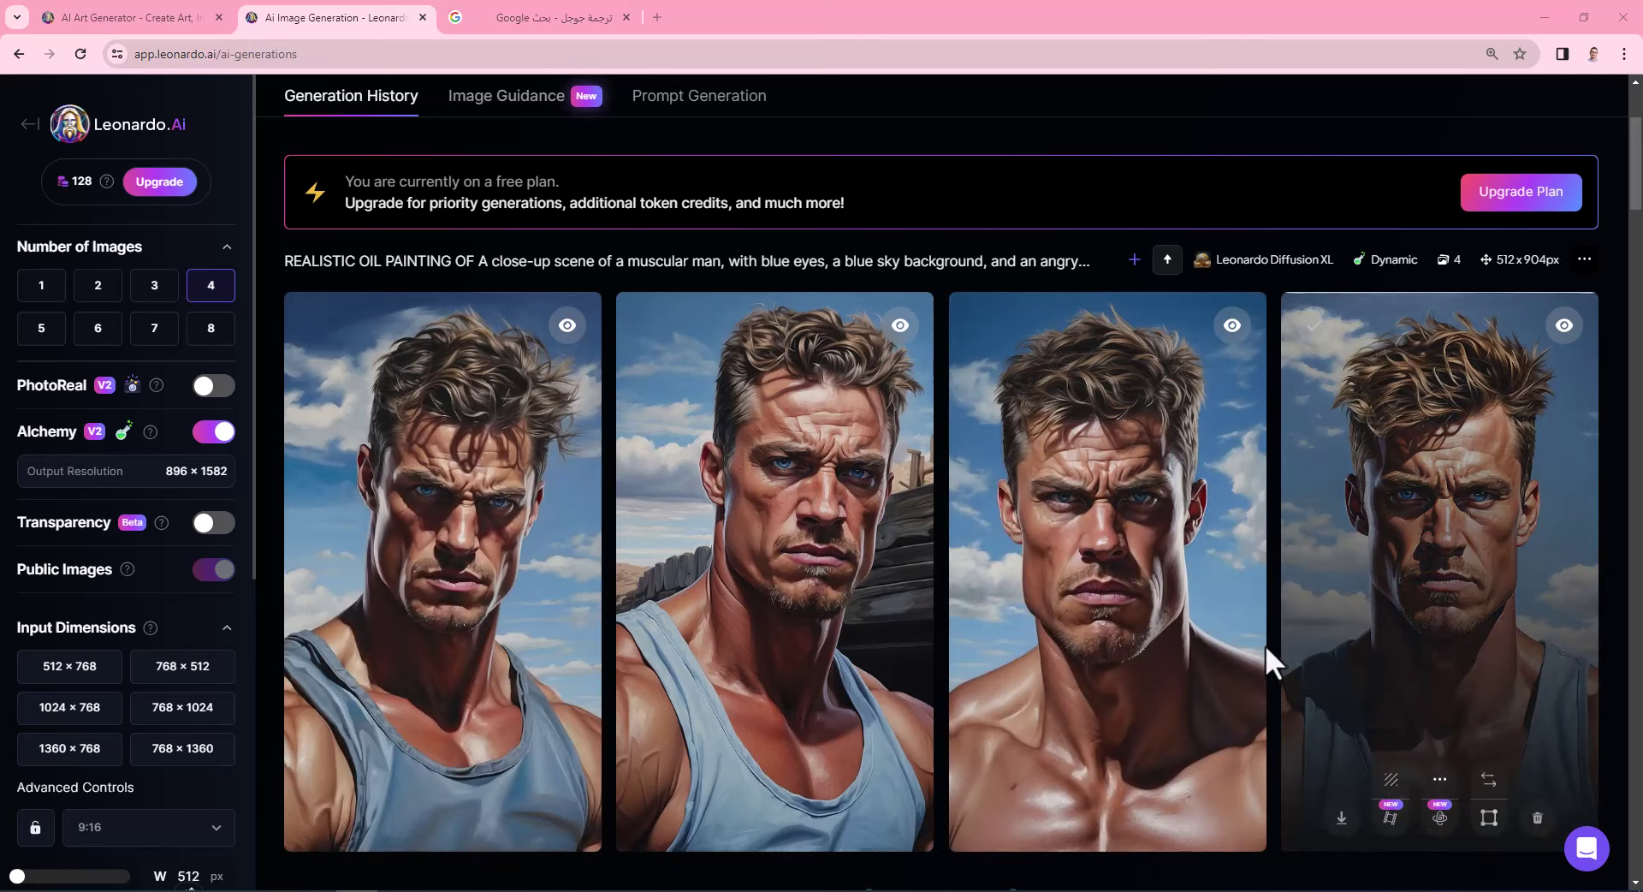
scroll(1265, 645, down, 1)
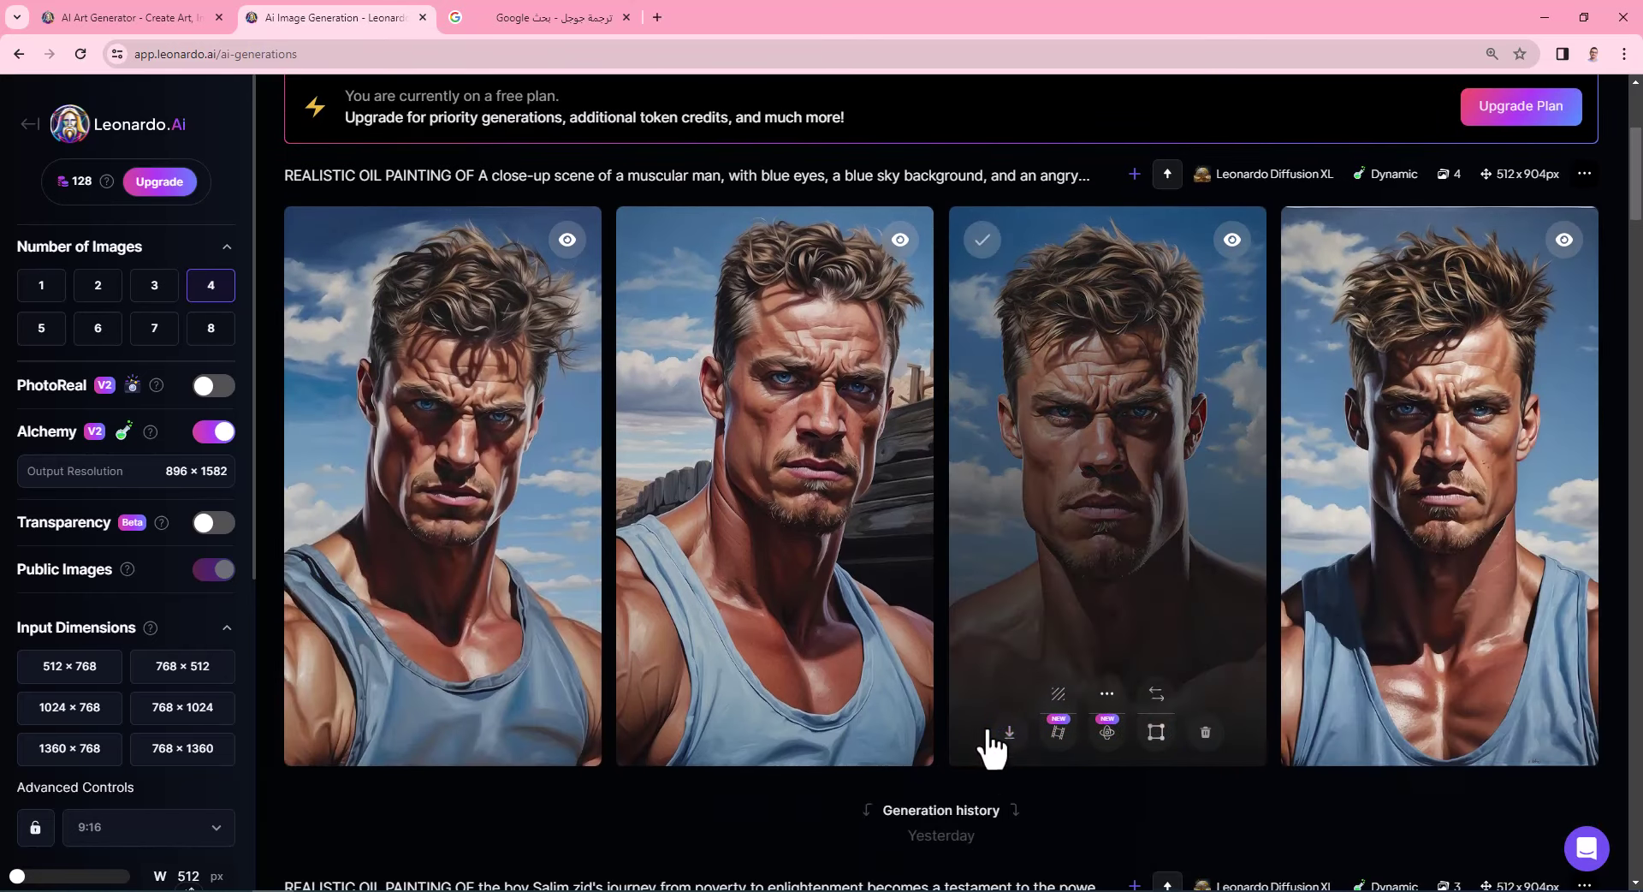
click(1009, 733)
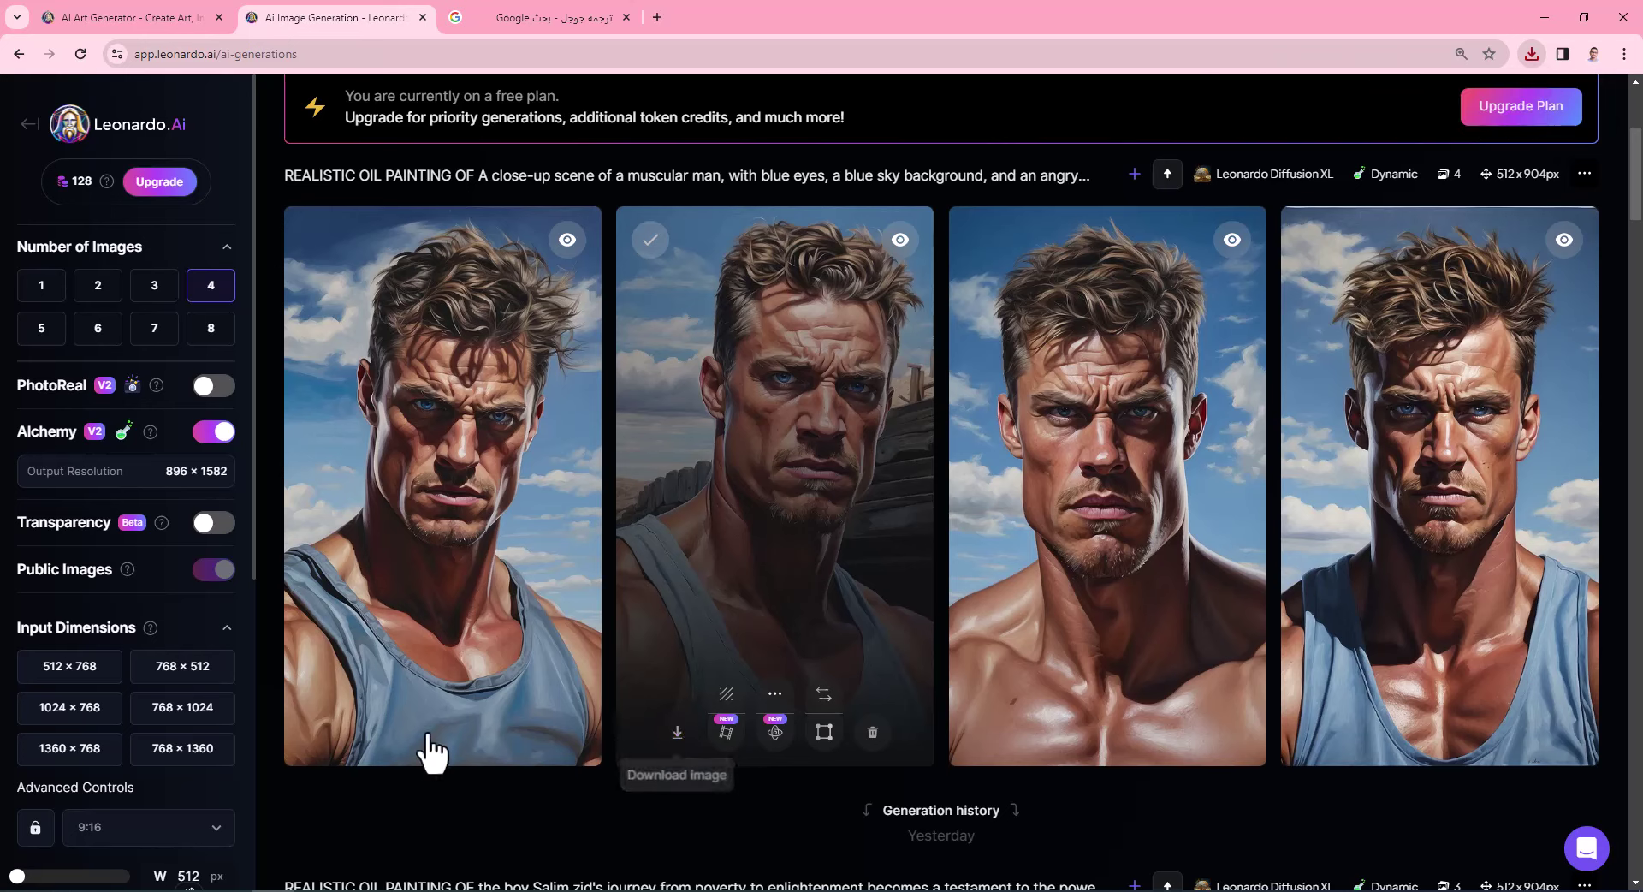
Change the finetuned model to Leonardo Anime XL.
scroll(368, 758, up, 2)
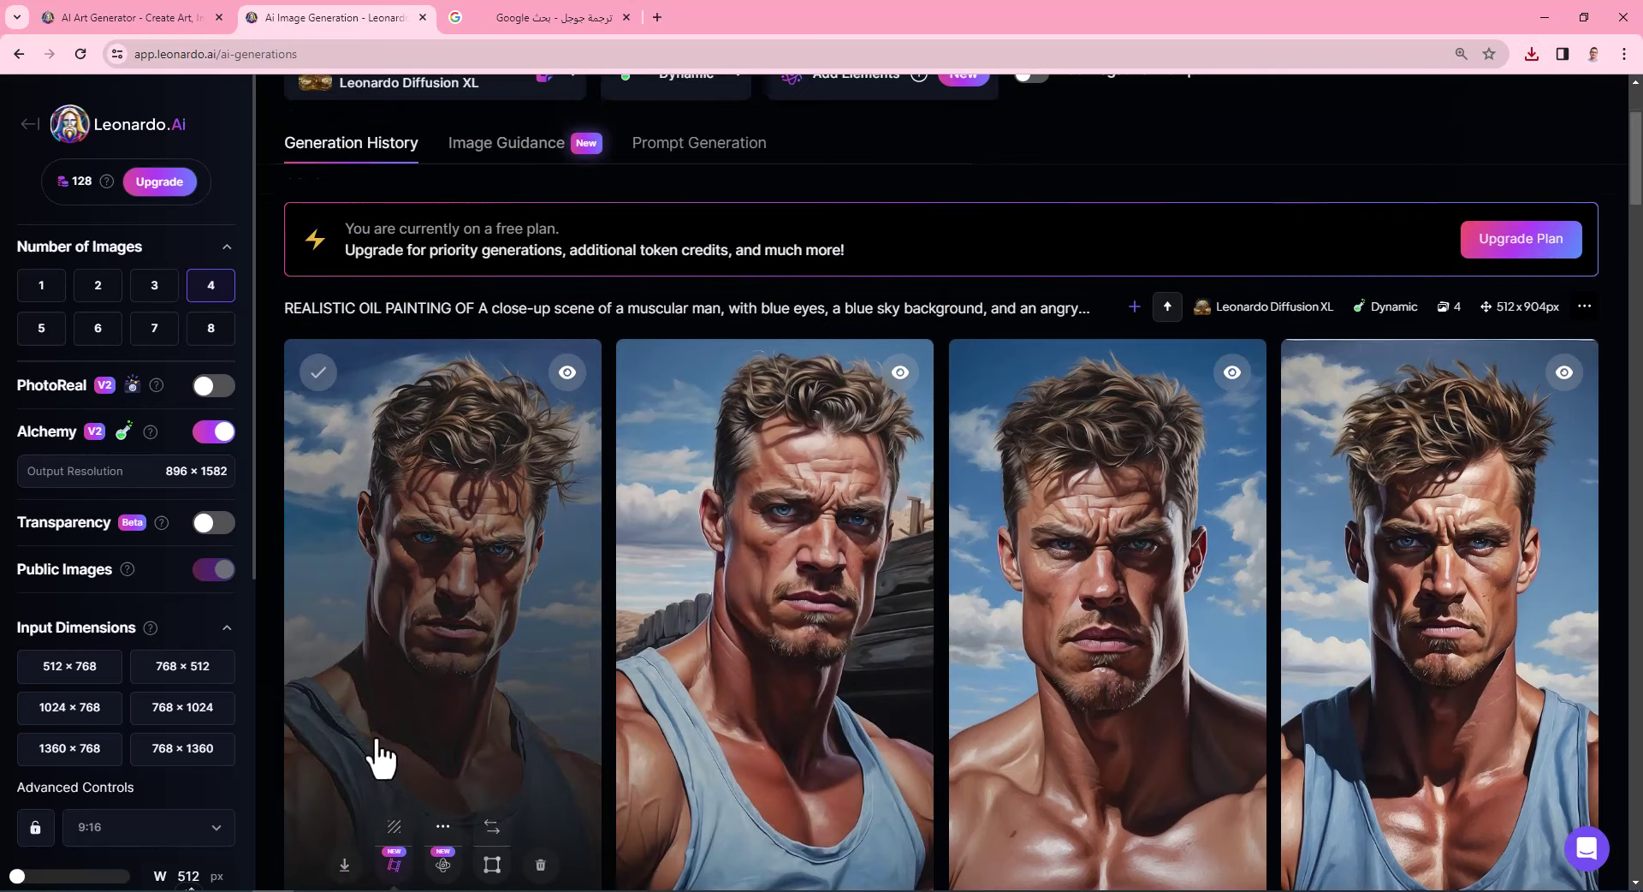
scroll(729, 717, up, 2)
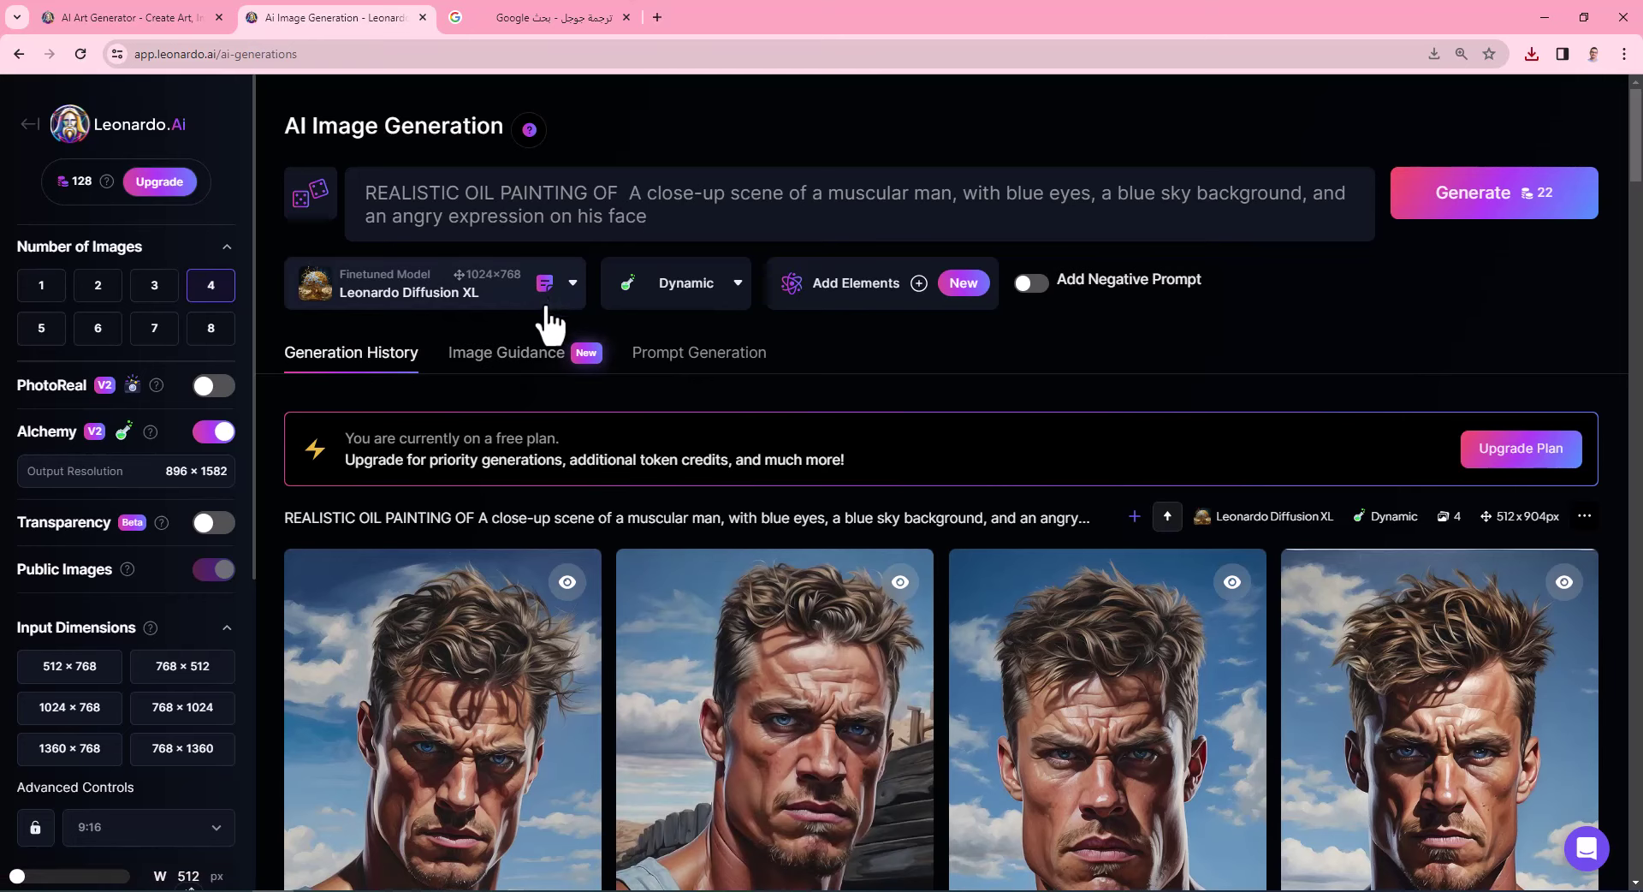
scroll(590, 442, down, 1)
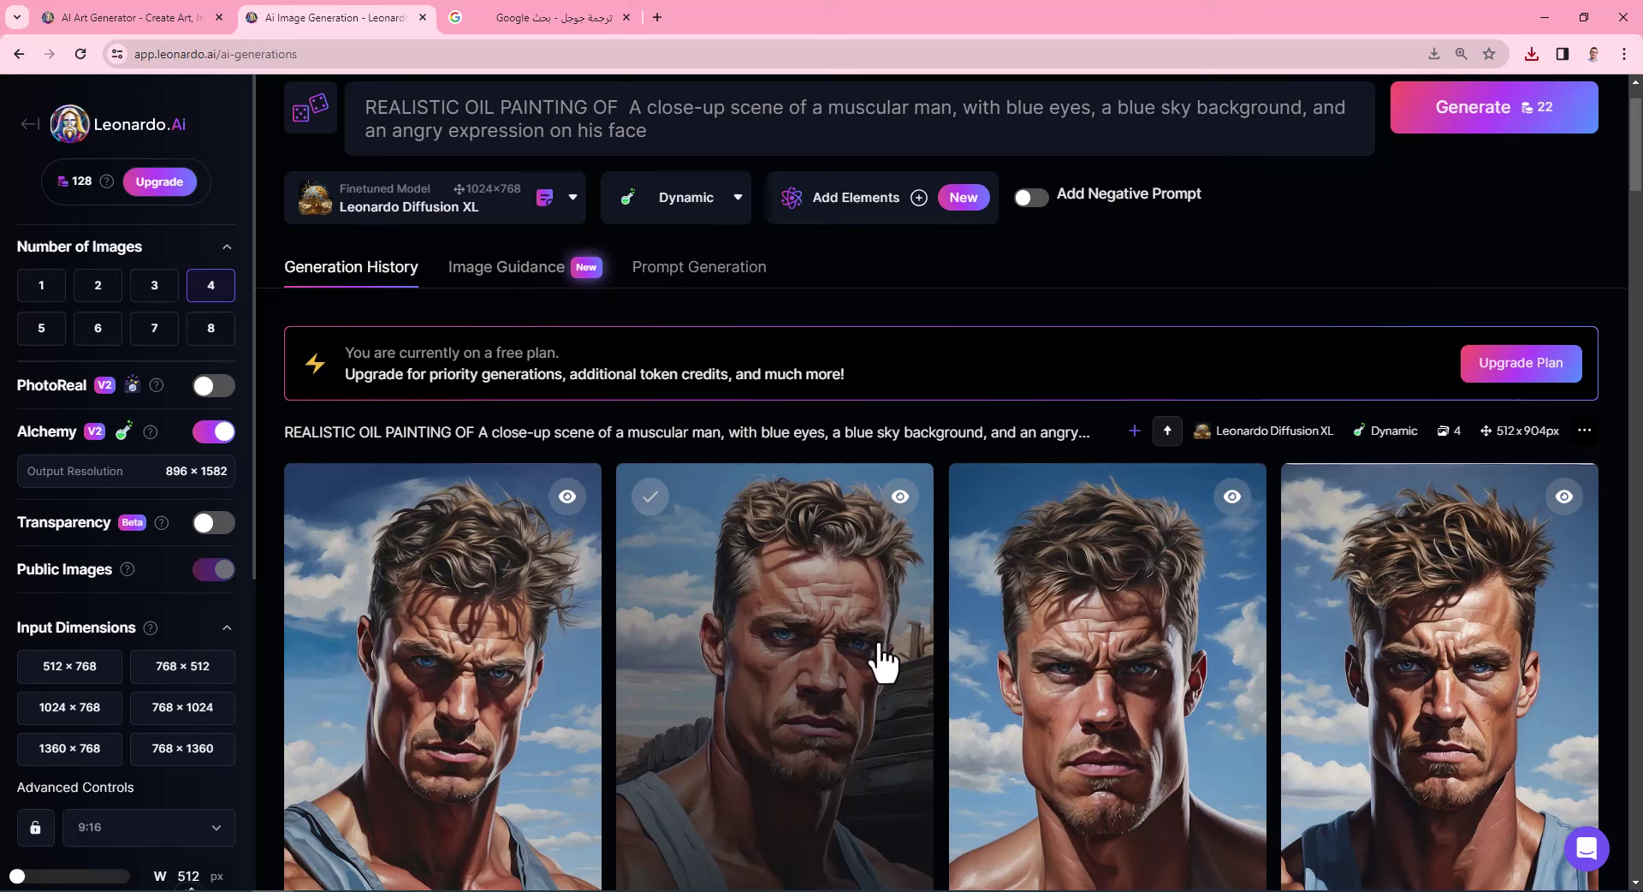
click(553, 206)
click(415, 289)
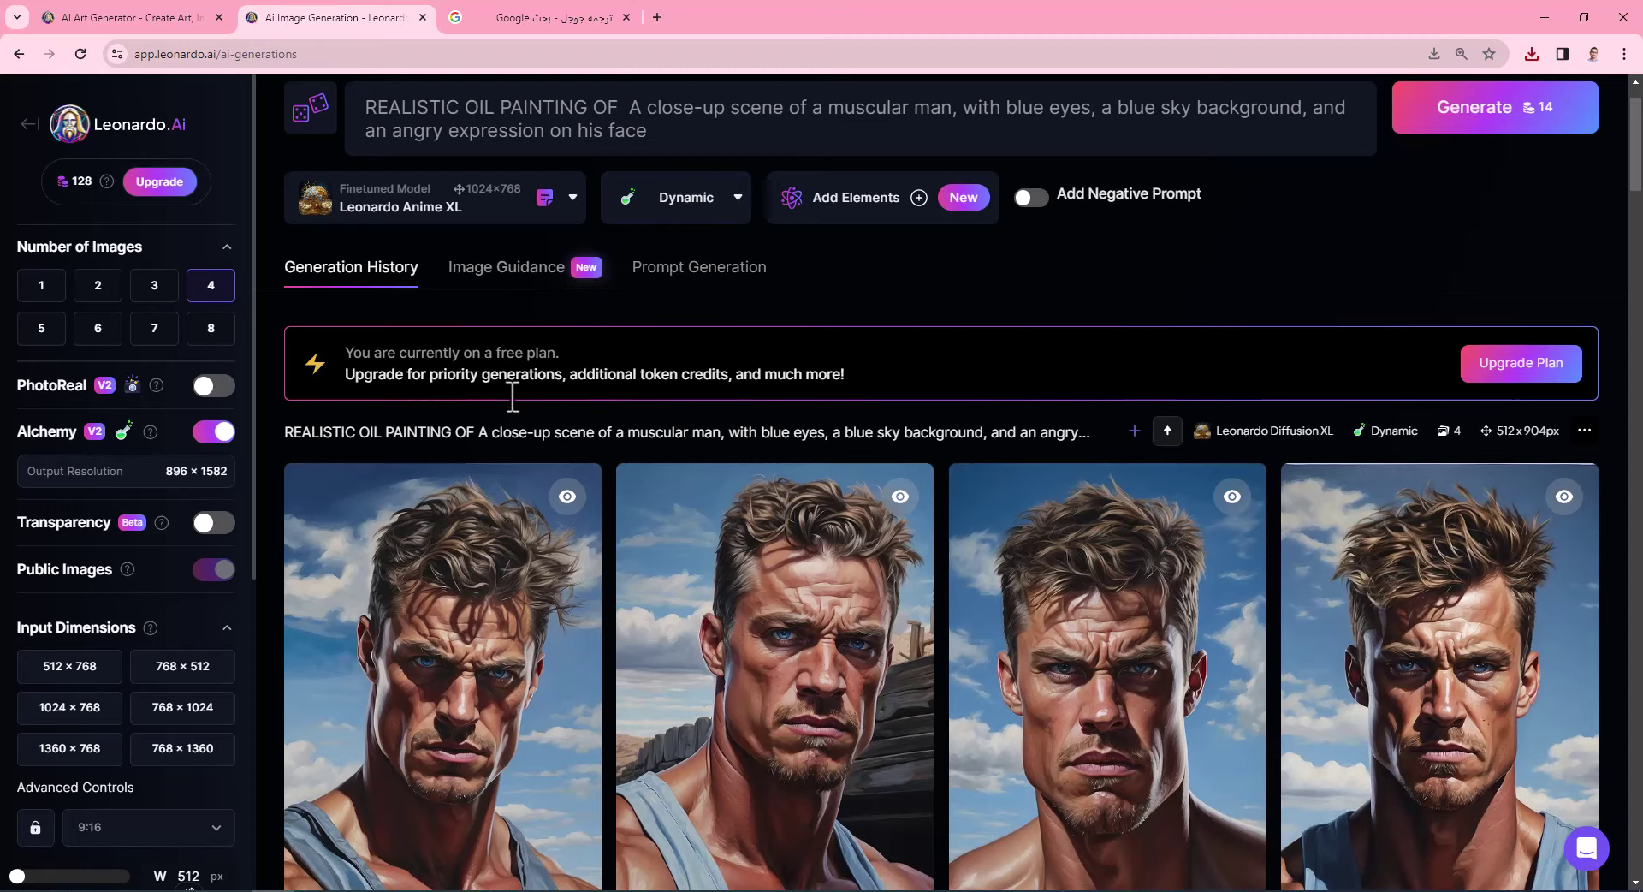
Generate four images of the same prompt with Leonardo Anime XL and look over the results.
scroll(428, 460, up, 2)
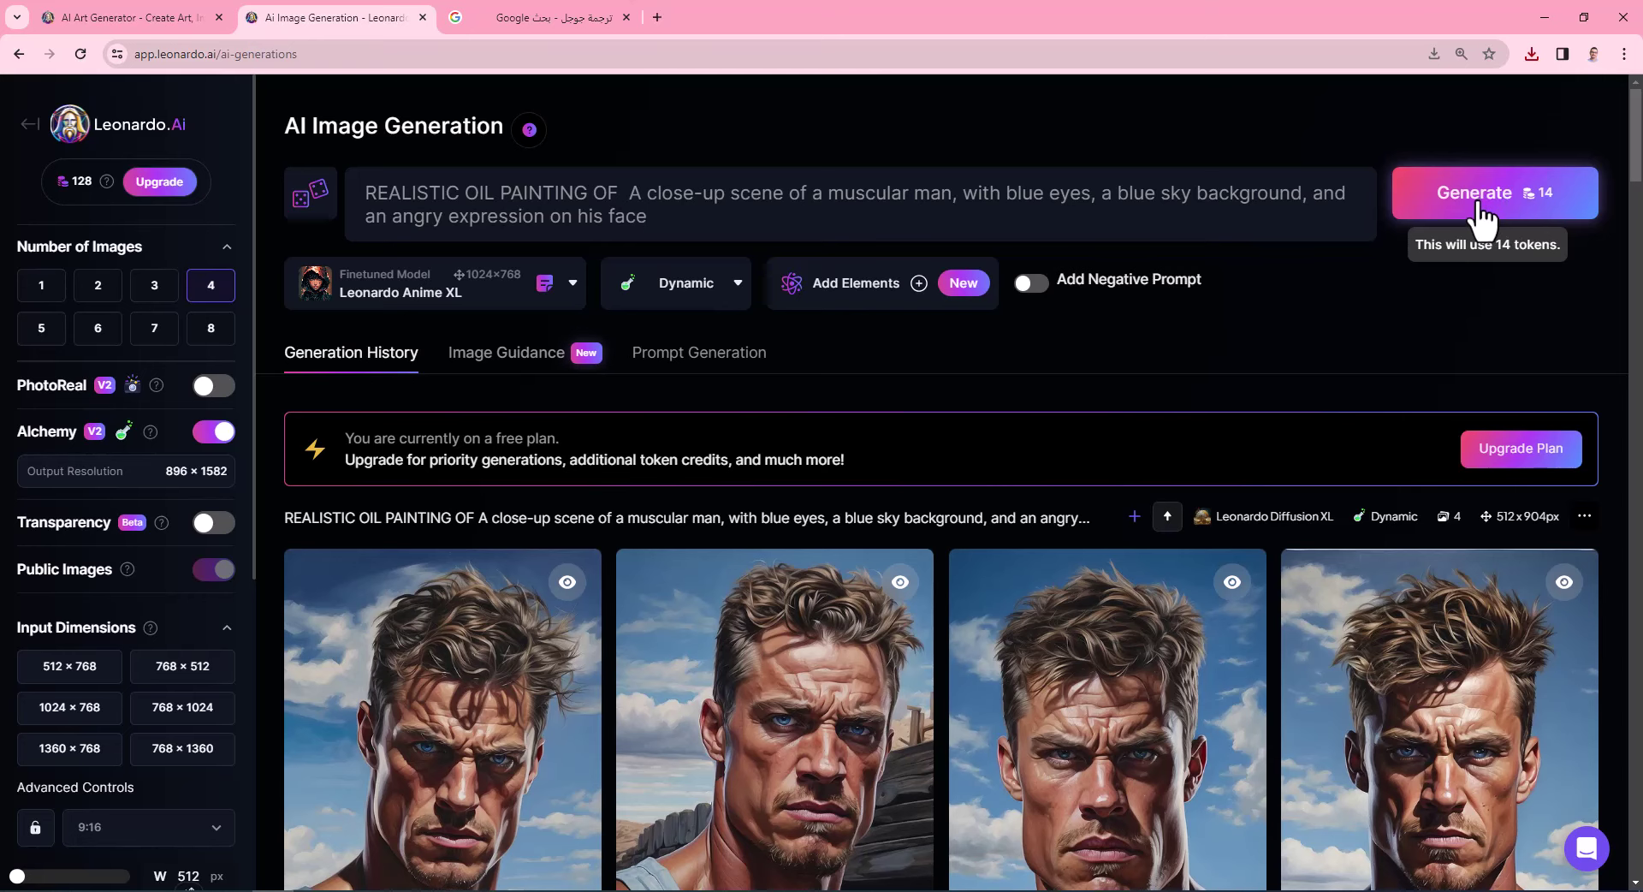
click(1447, 195)
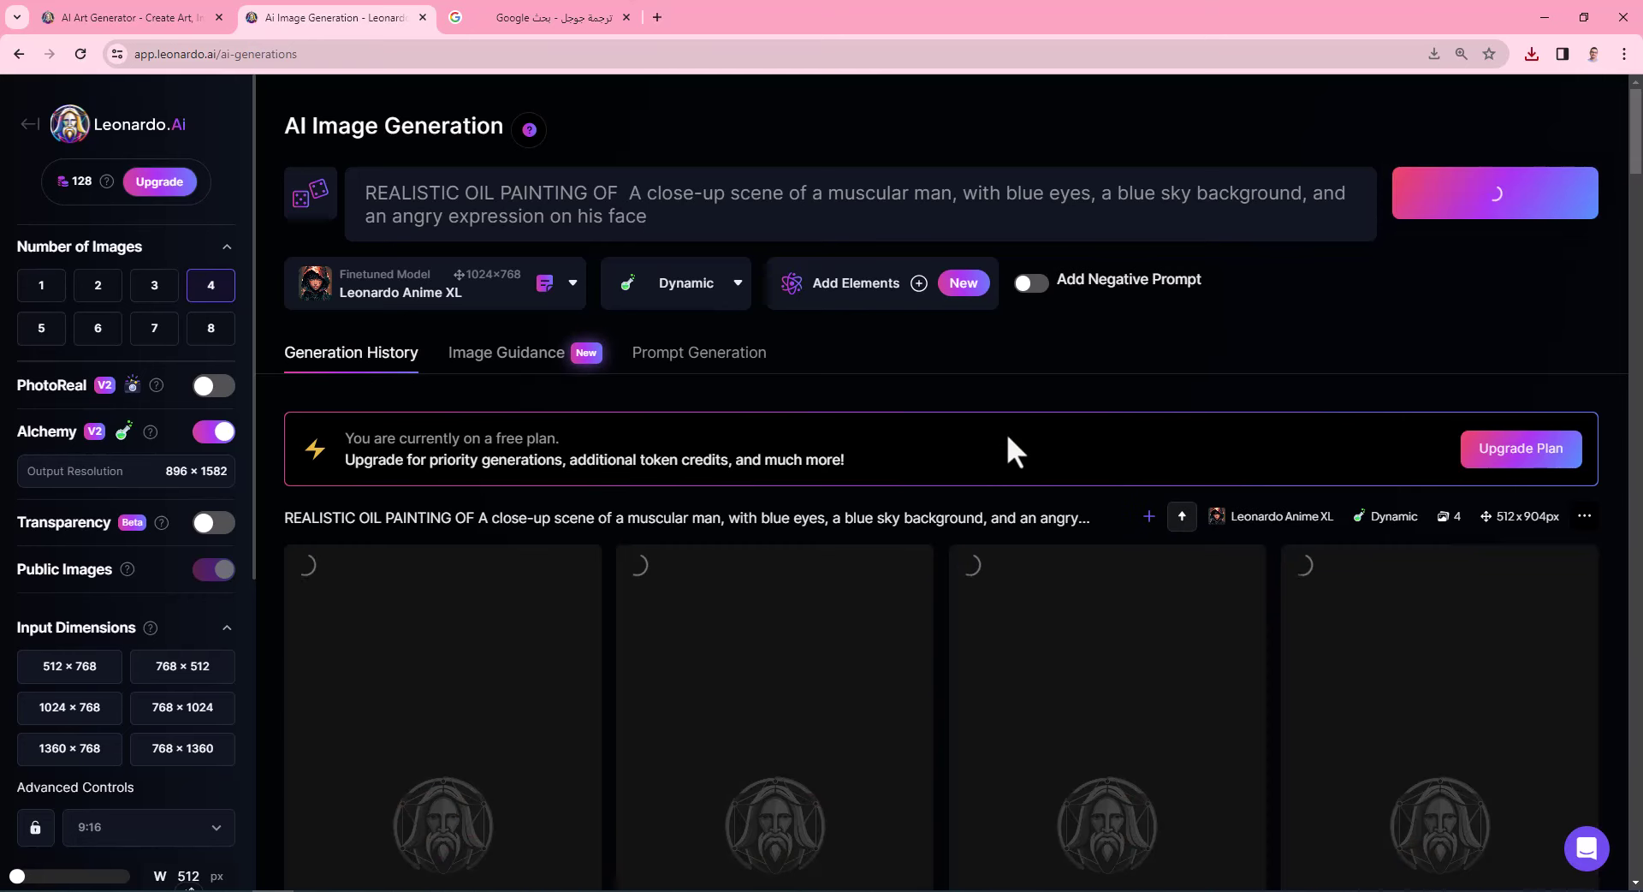
scroll(1003, 410, down, 3)
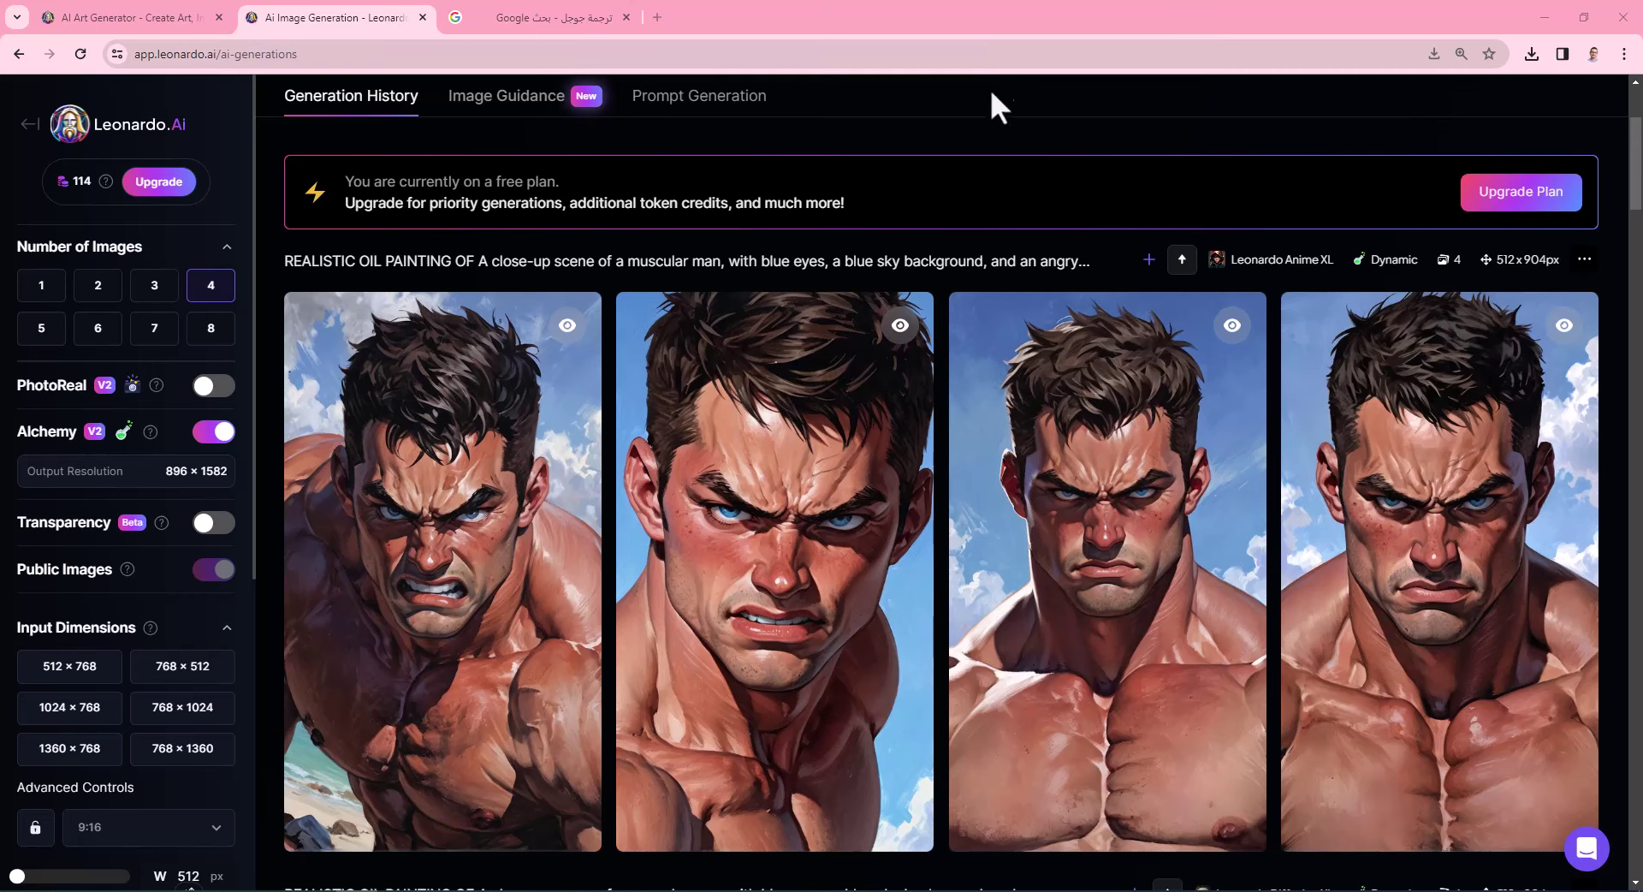
scroll(483, 227, up, 1)
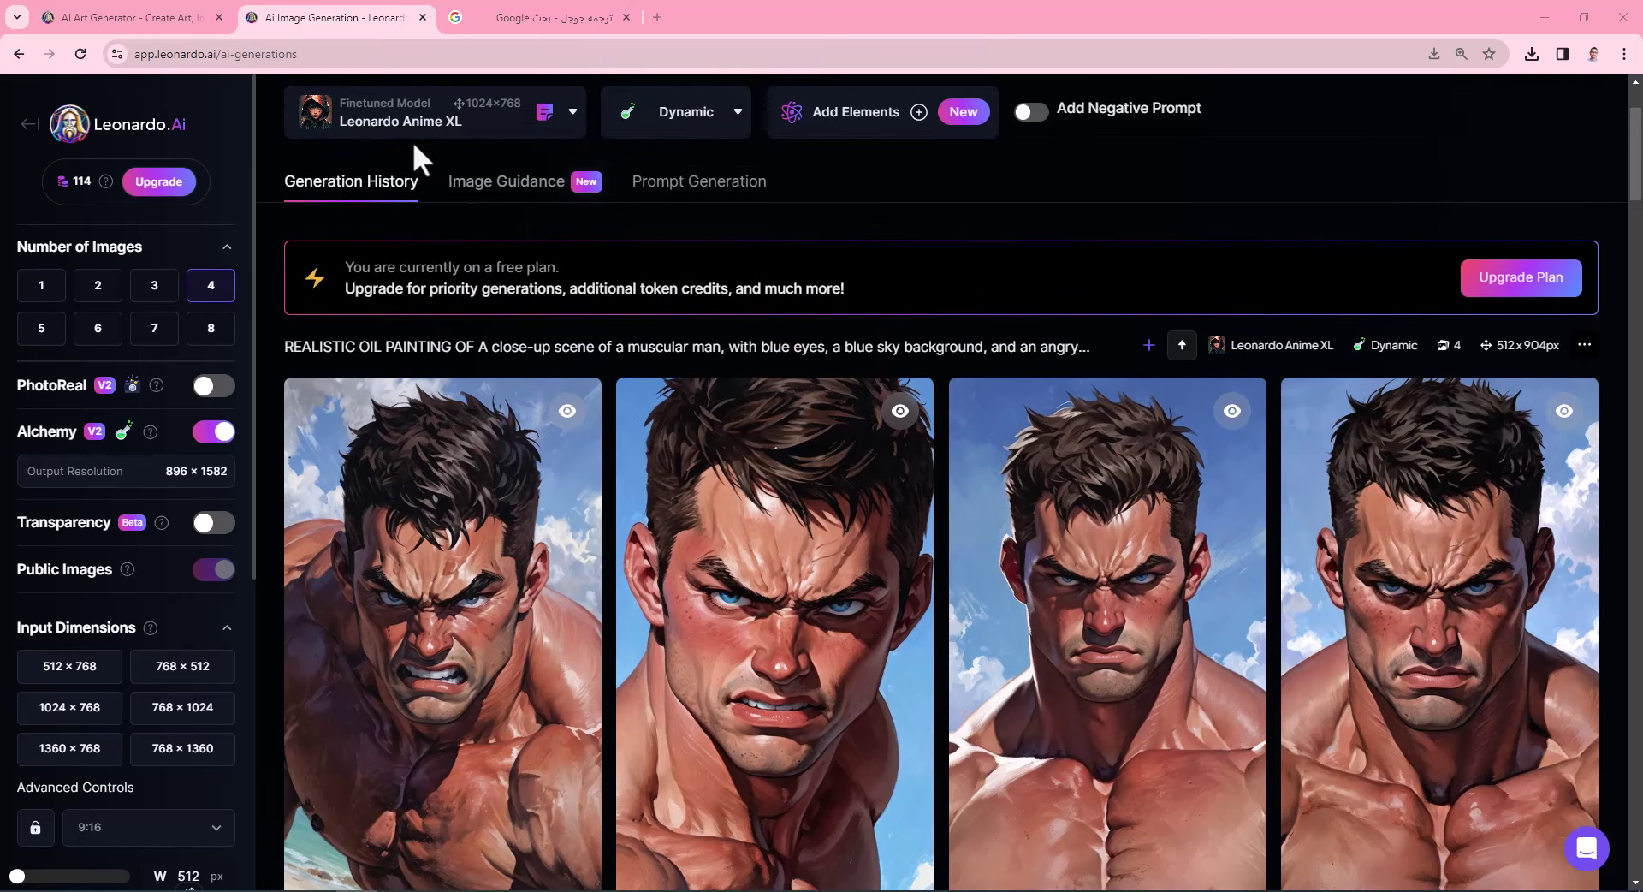
scroll(1142, 770, down, 1)
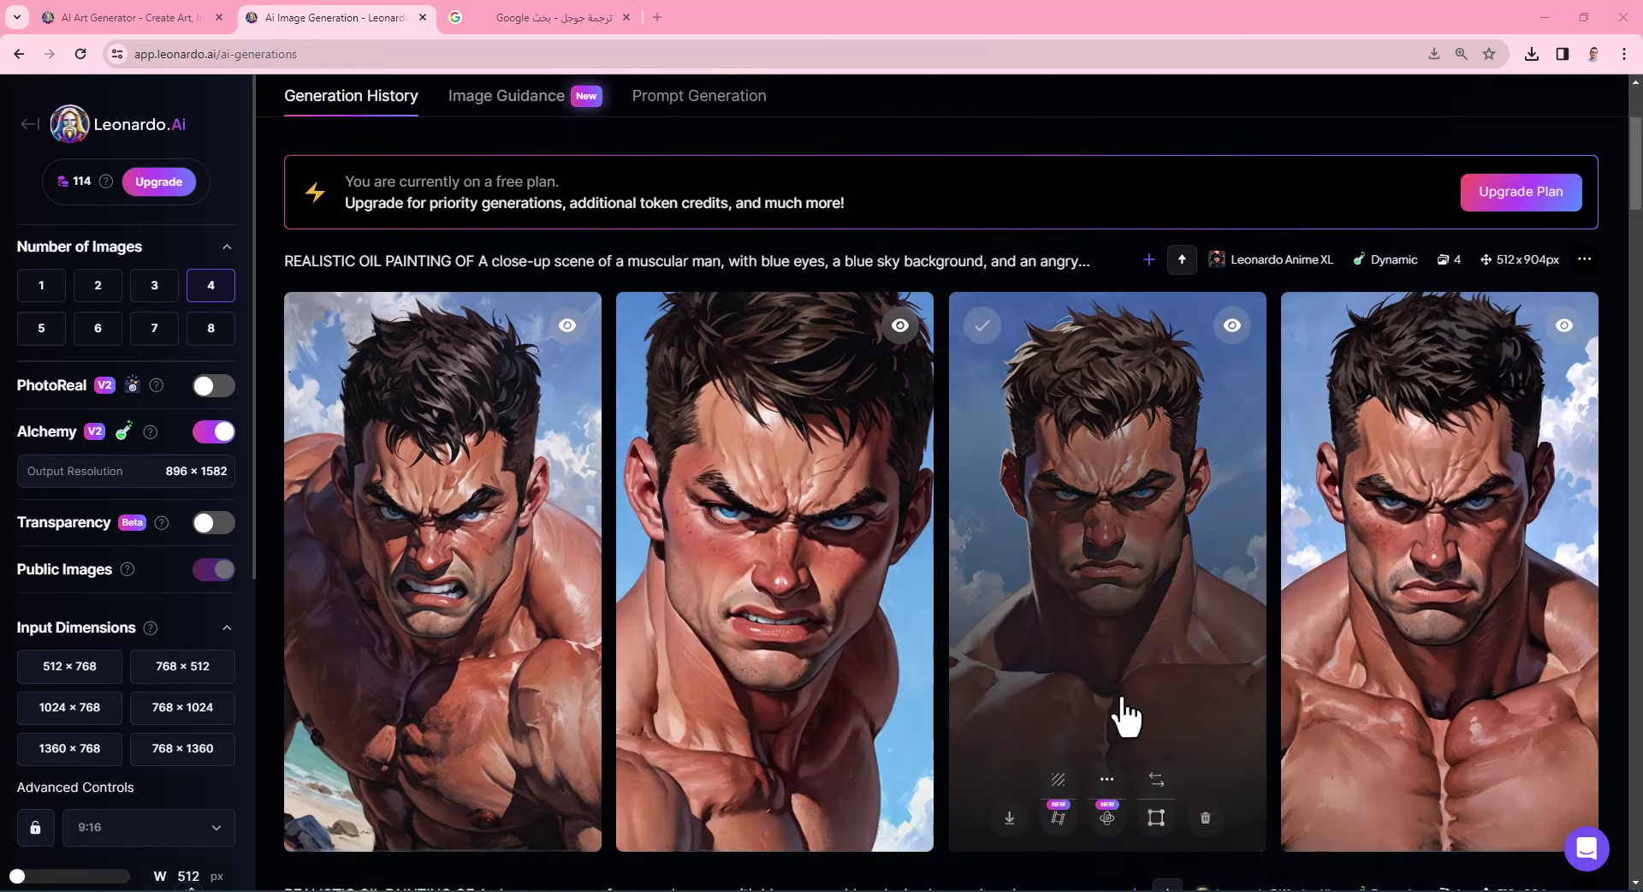
Download the first, third and fourth images of the Leonardo Anime XL generation.
click(345, 818)
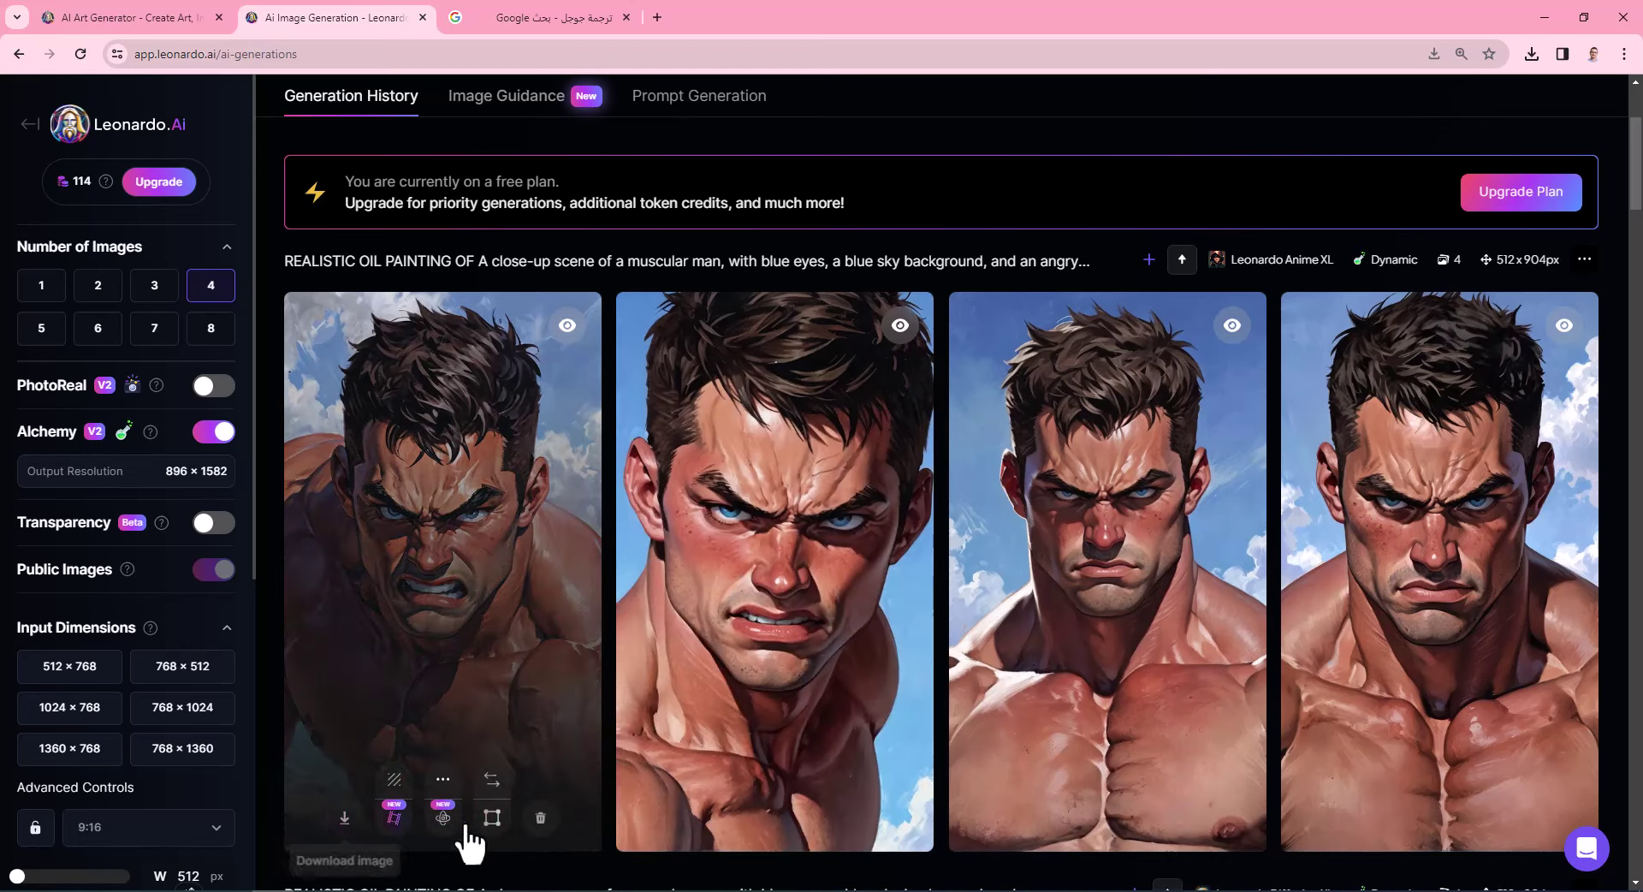
click(1005, 819)
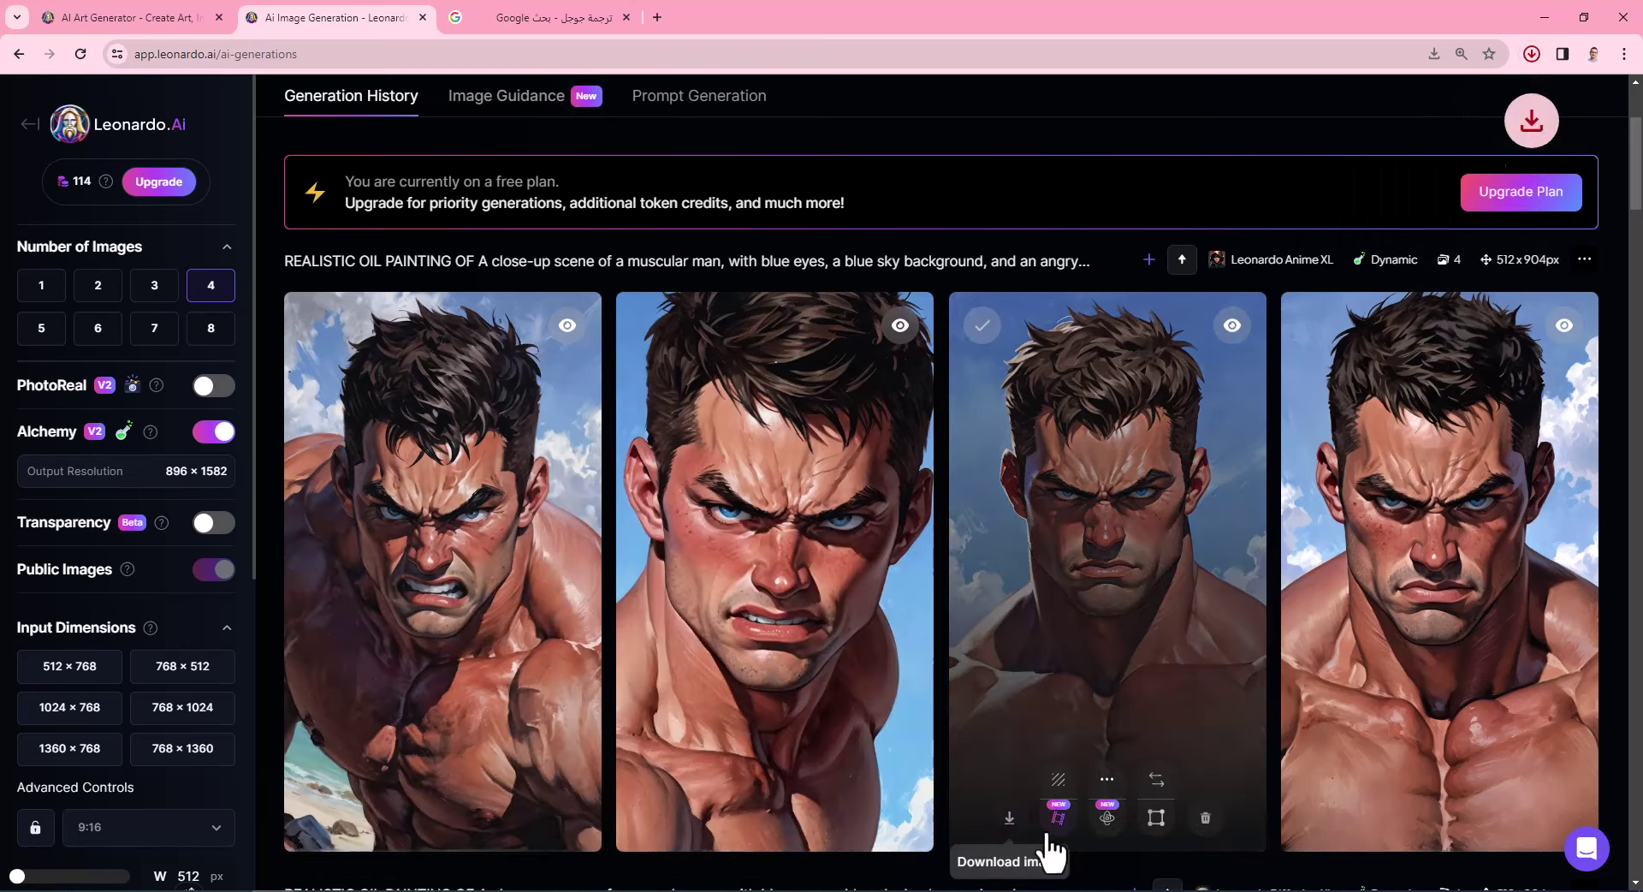
click(1345, 819)
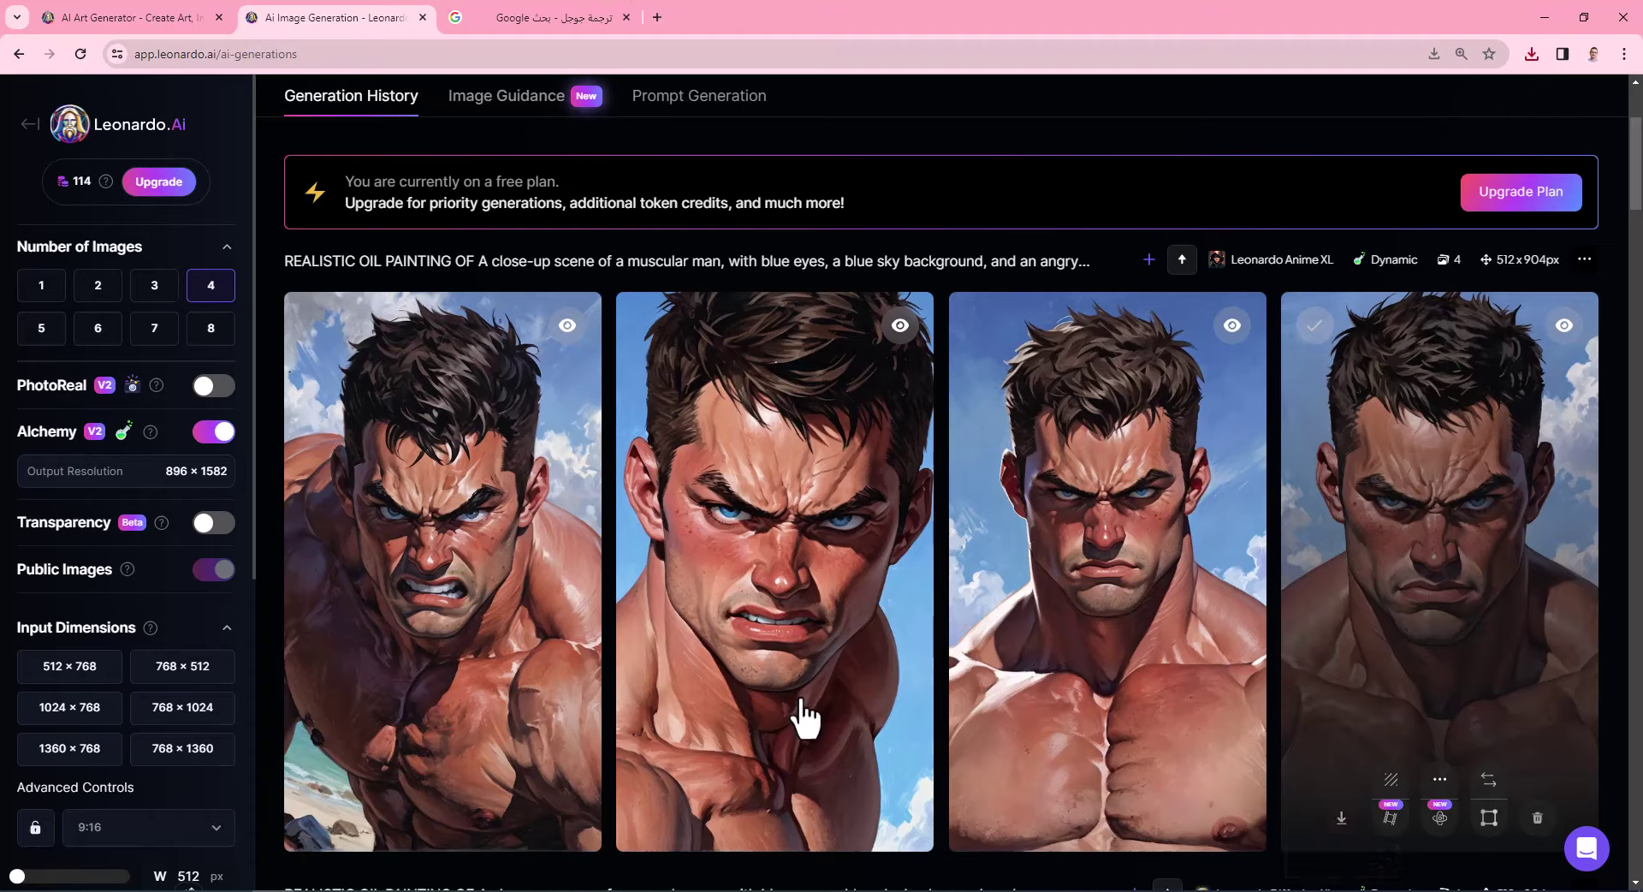
scroll(796, 710, up, 3)
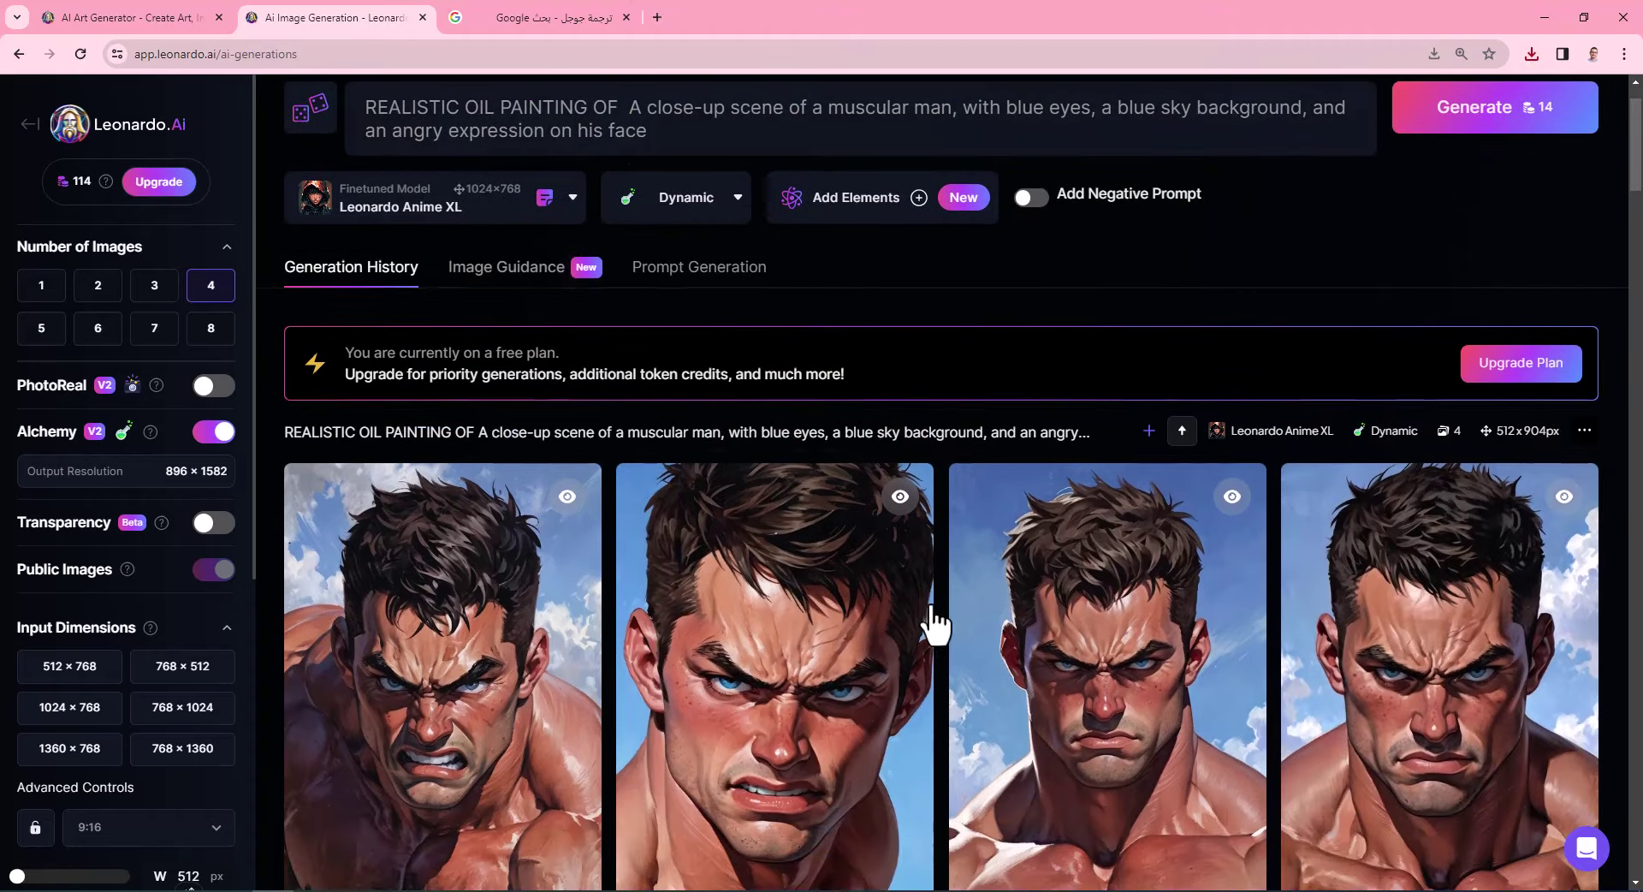
scroll(950, 612, down, 3)
scroll(972, 603, up, 3)
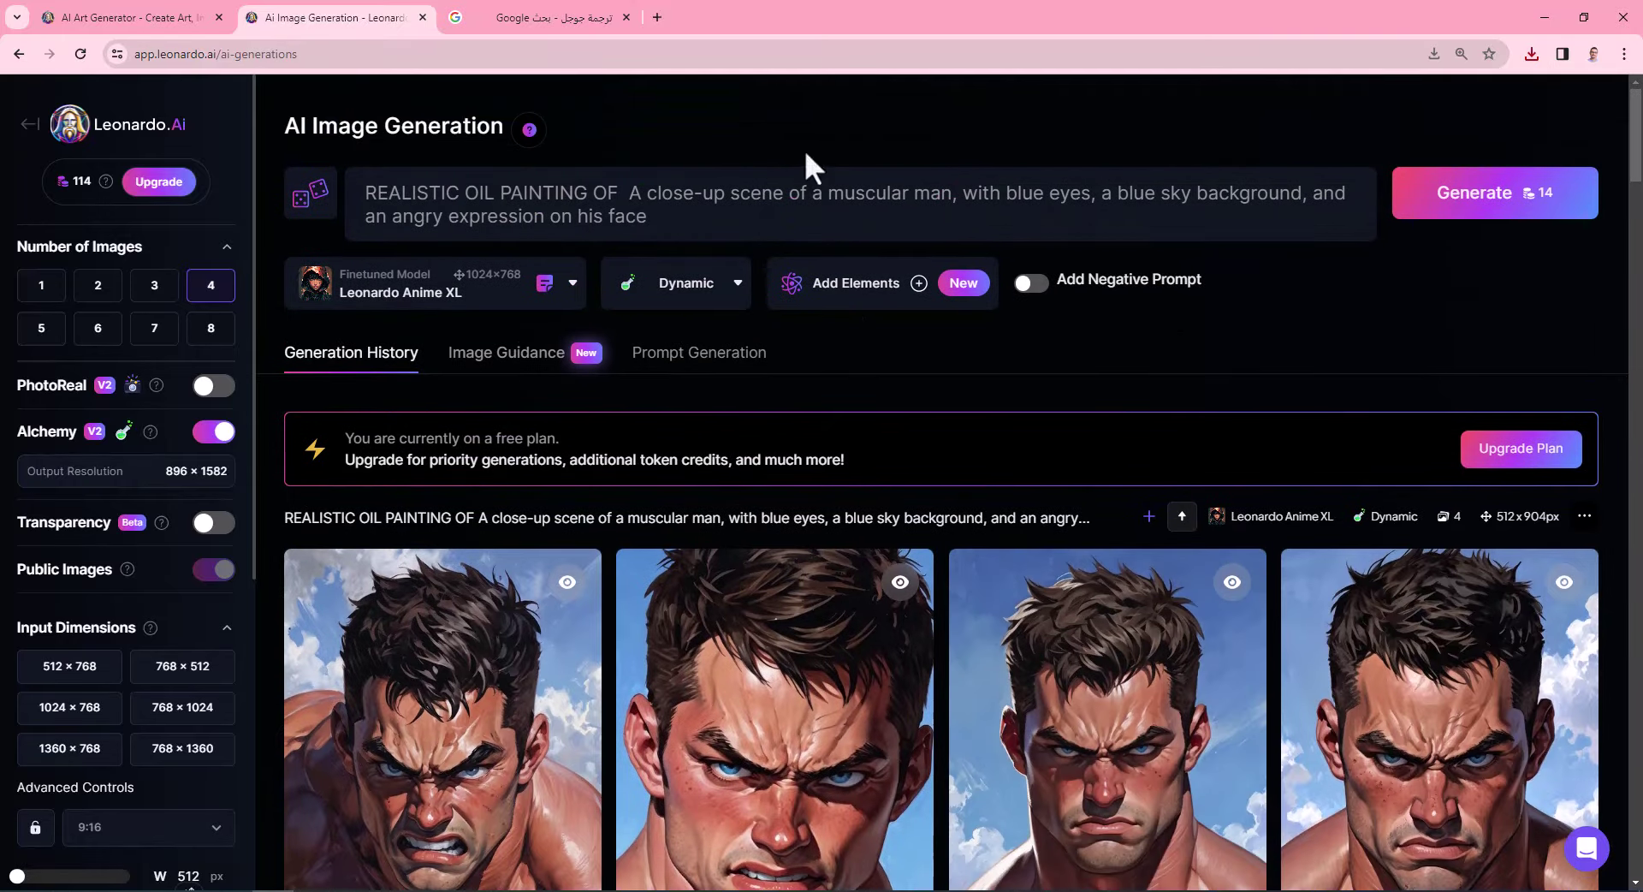
scroll(814, 562, down, 2)
scroll(704, 257, up, 2)
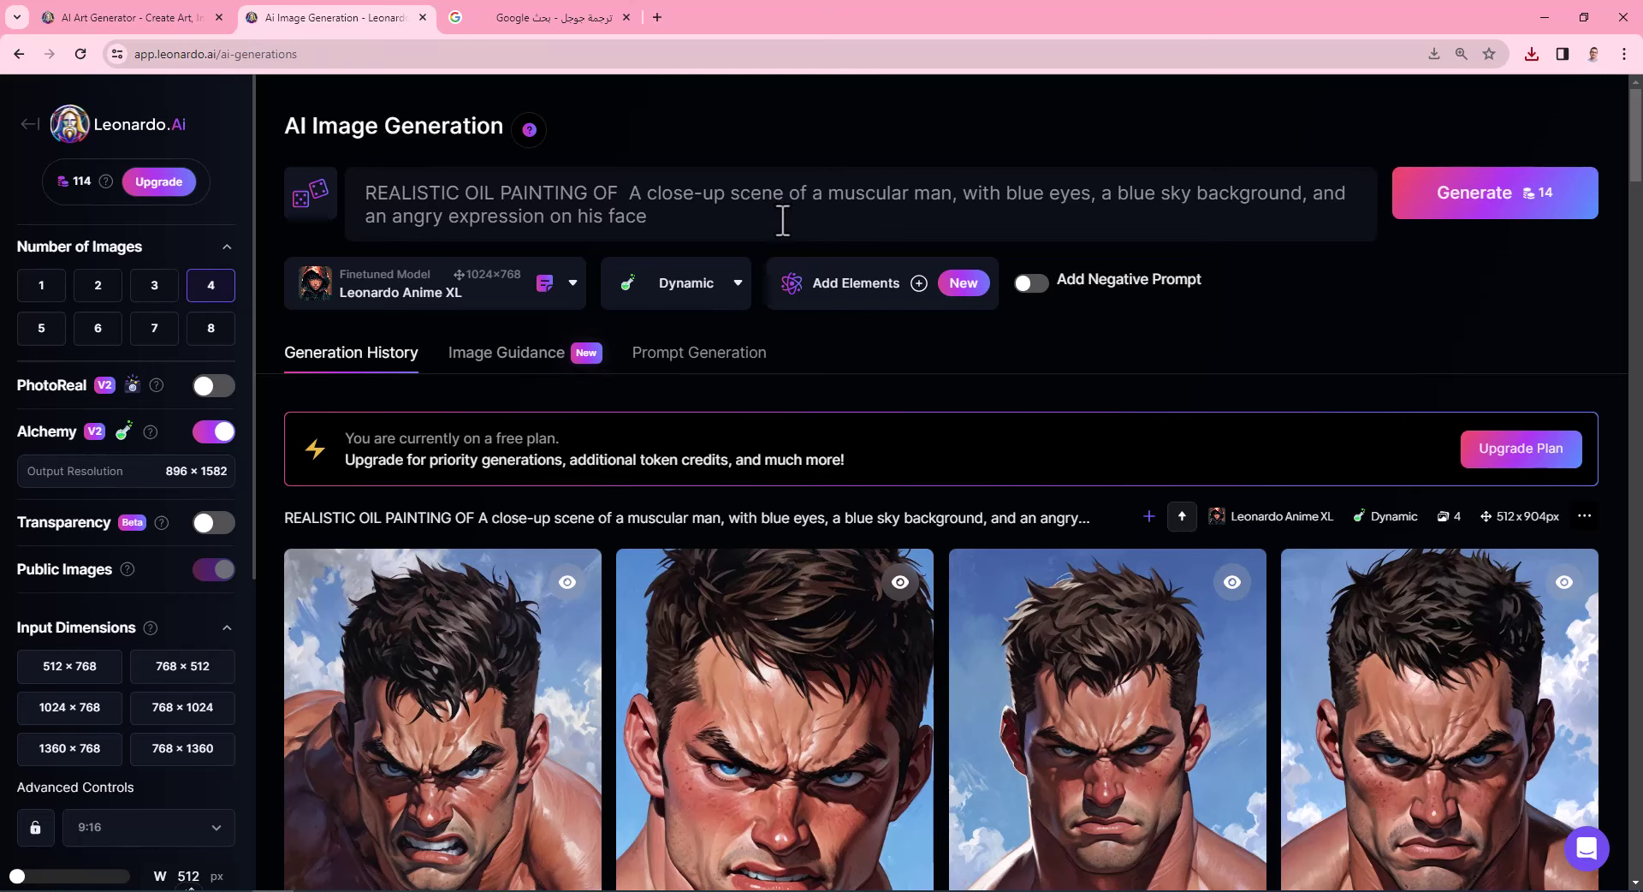
scroll(828, 591, down, 1)
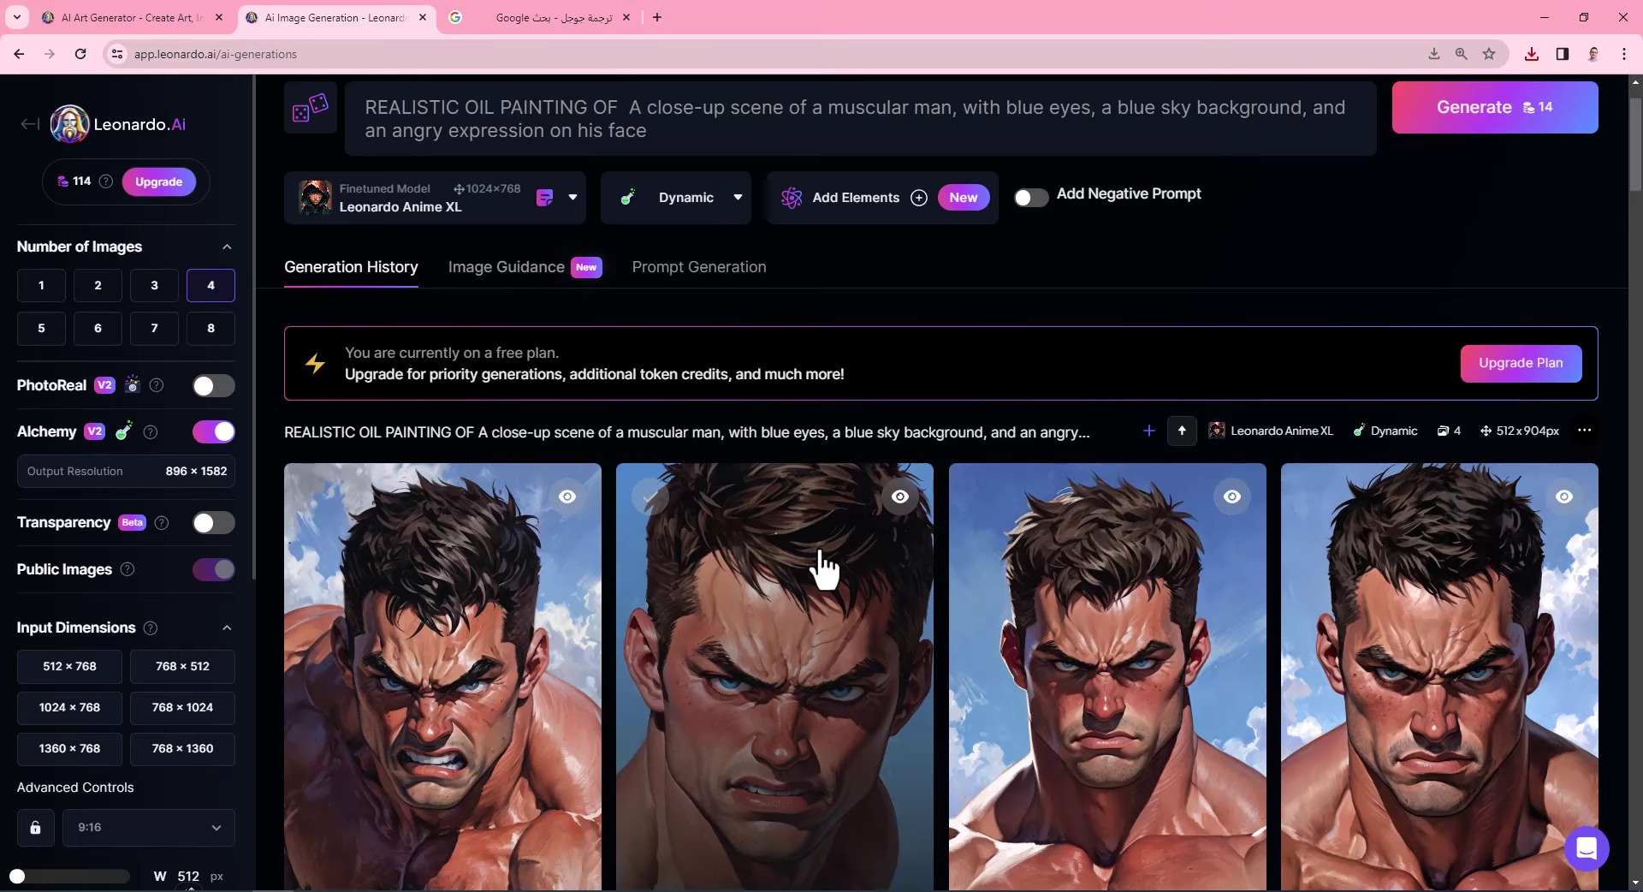
scroll(822, 565, down, 1)
scroll(823, 567, up, 2)
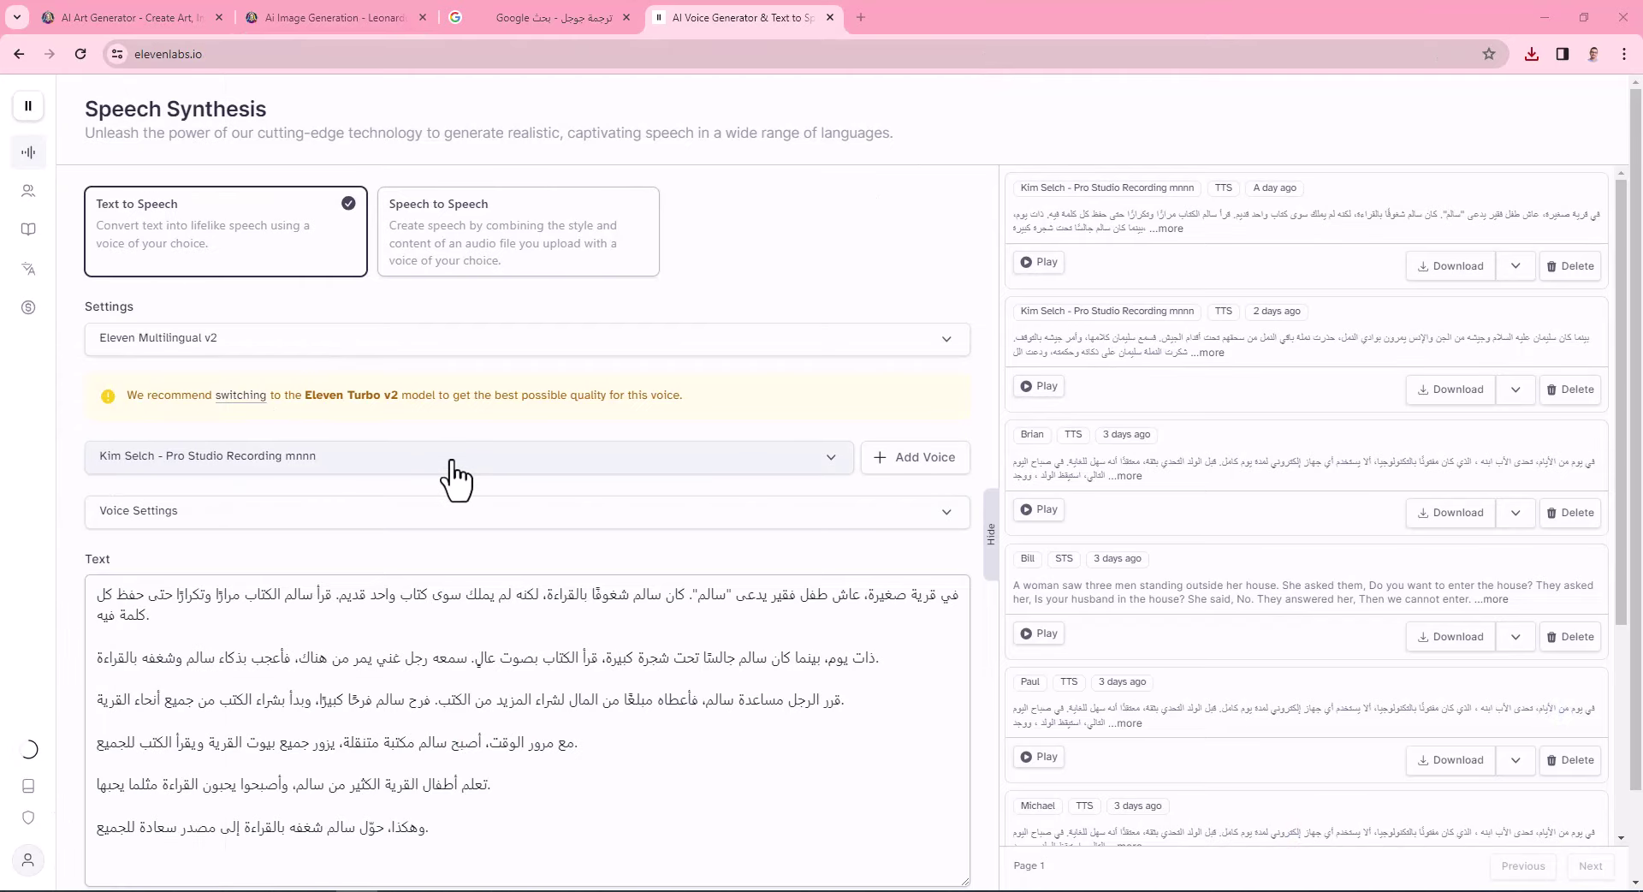
In ElevenLabs Speech Synthesis, play part of the most recent narration in the history and look over the available voices.
scroll(457, 475, down, 1)
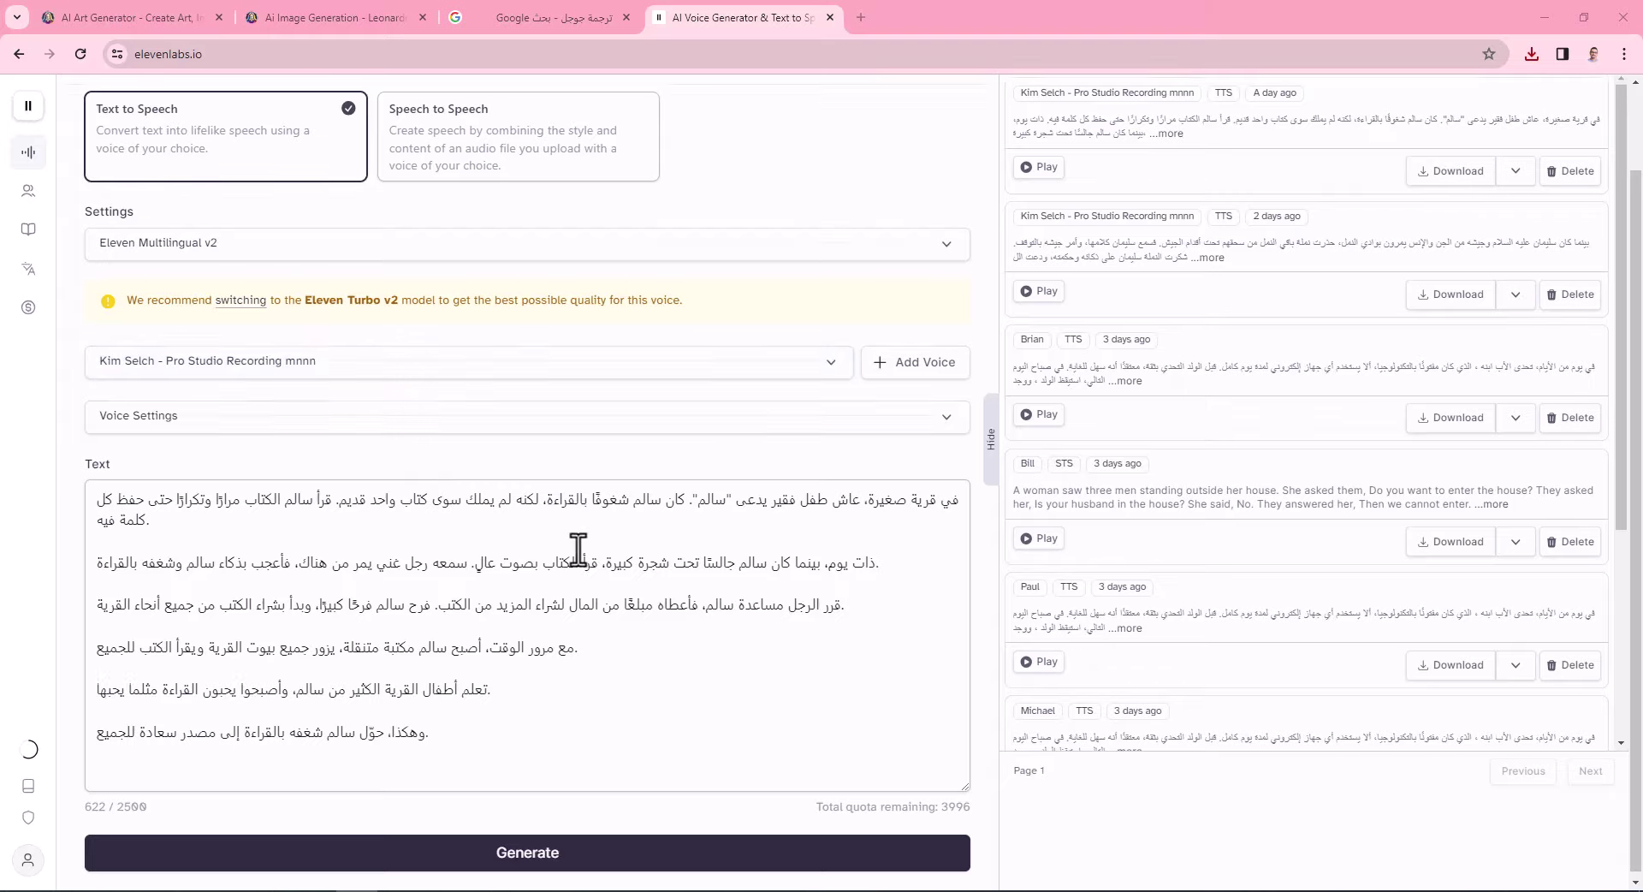
scroll(531, 574, up, 1)
scroll(732, 778, down, 1)
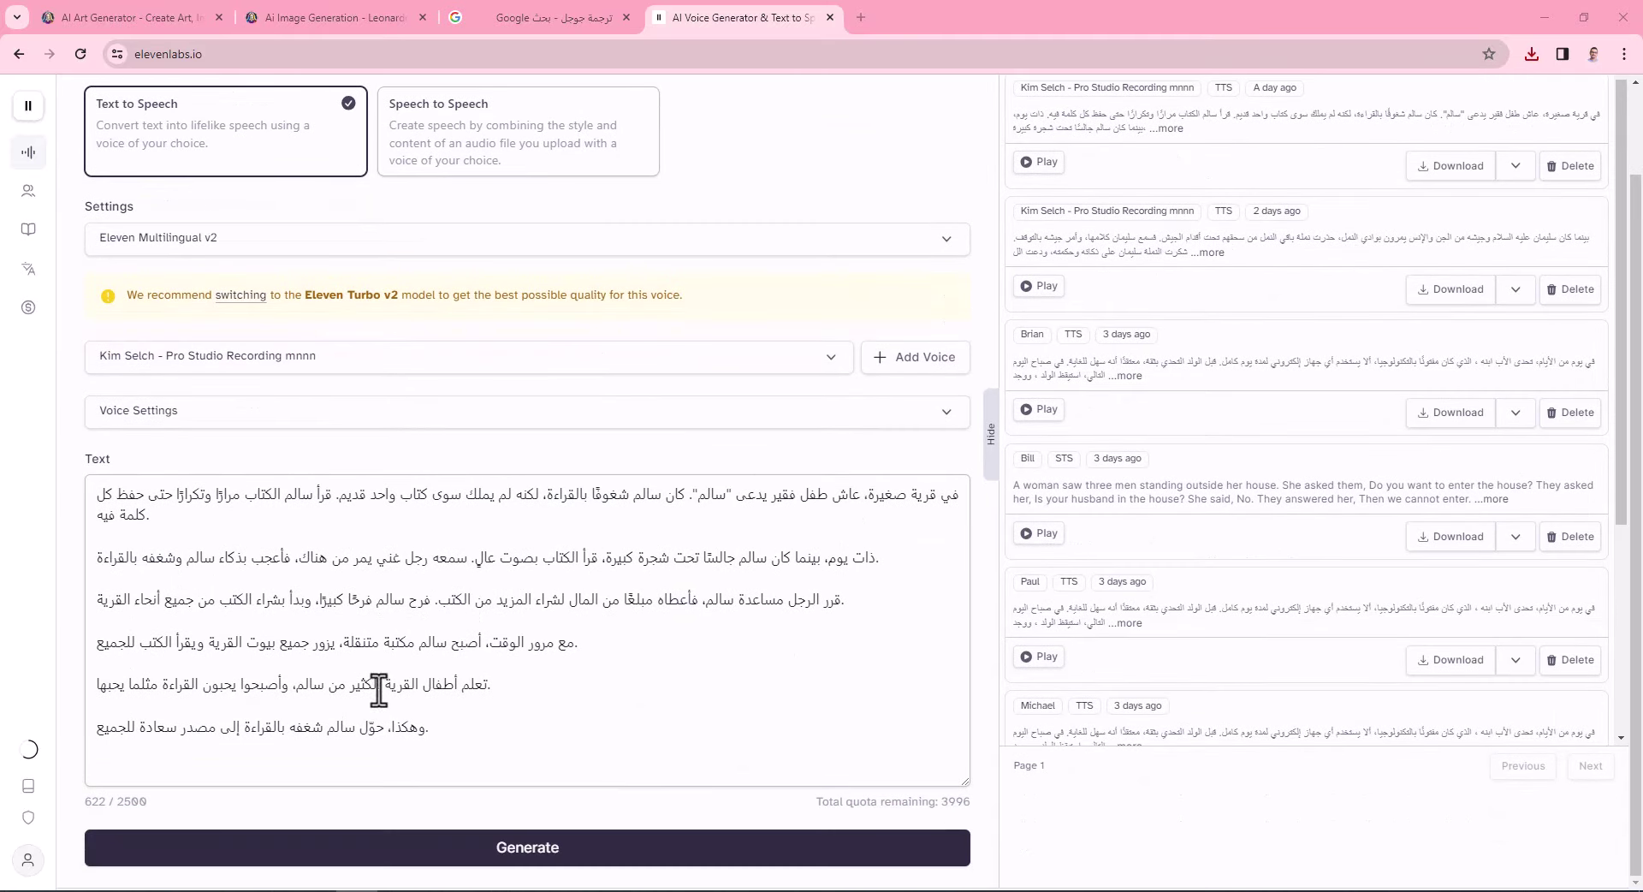
scroll(856, 698, up, 1)
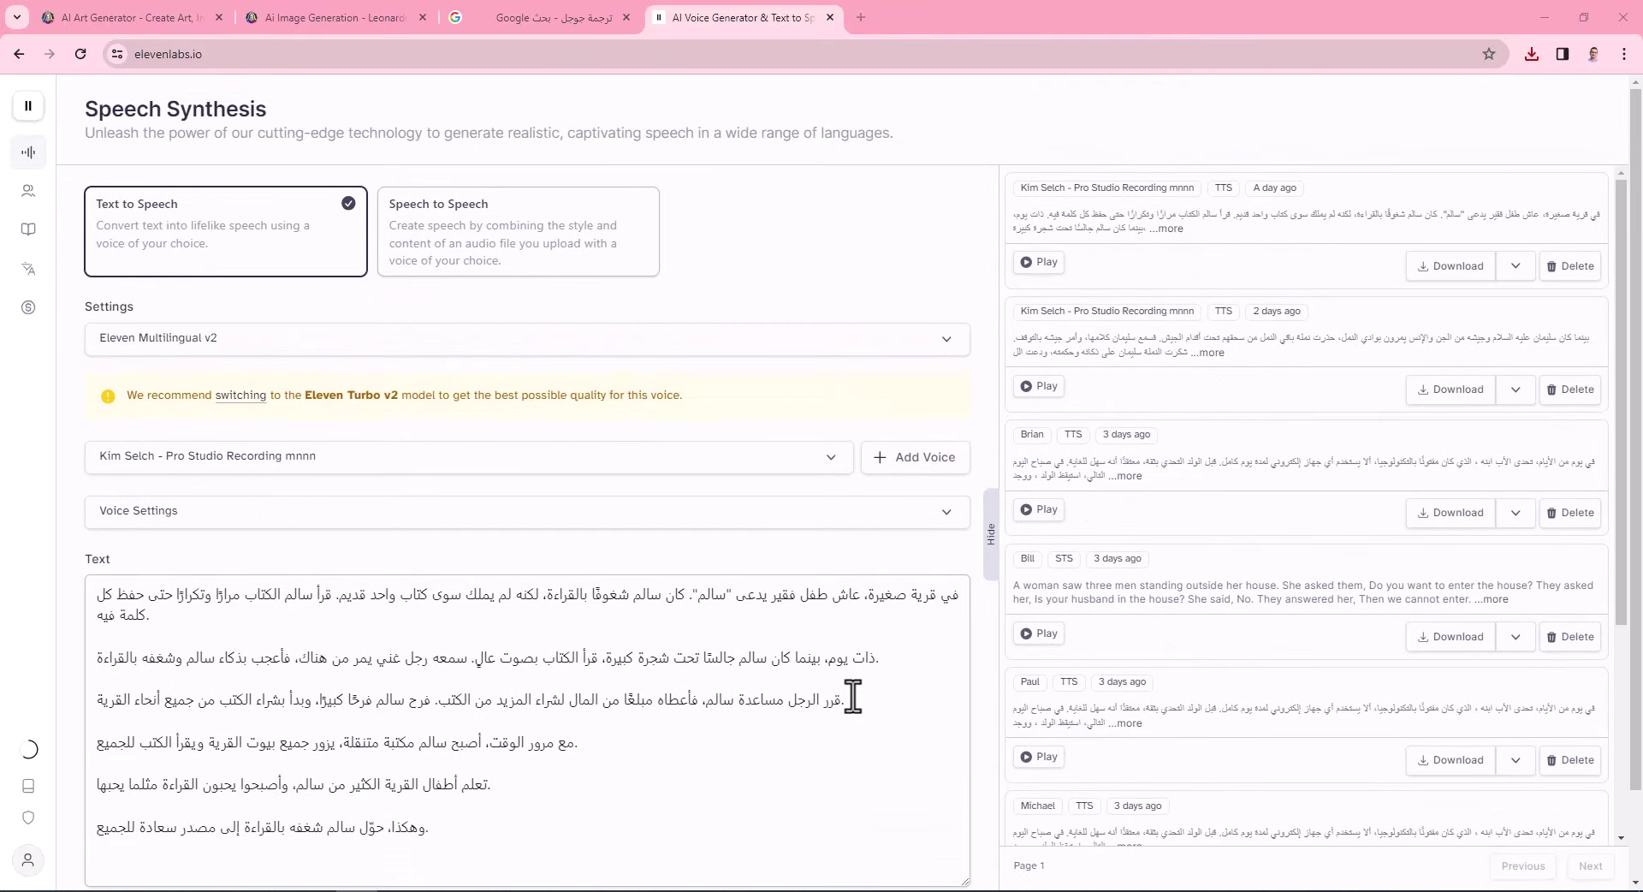
click(1046, 265)
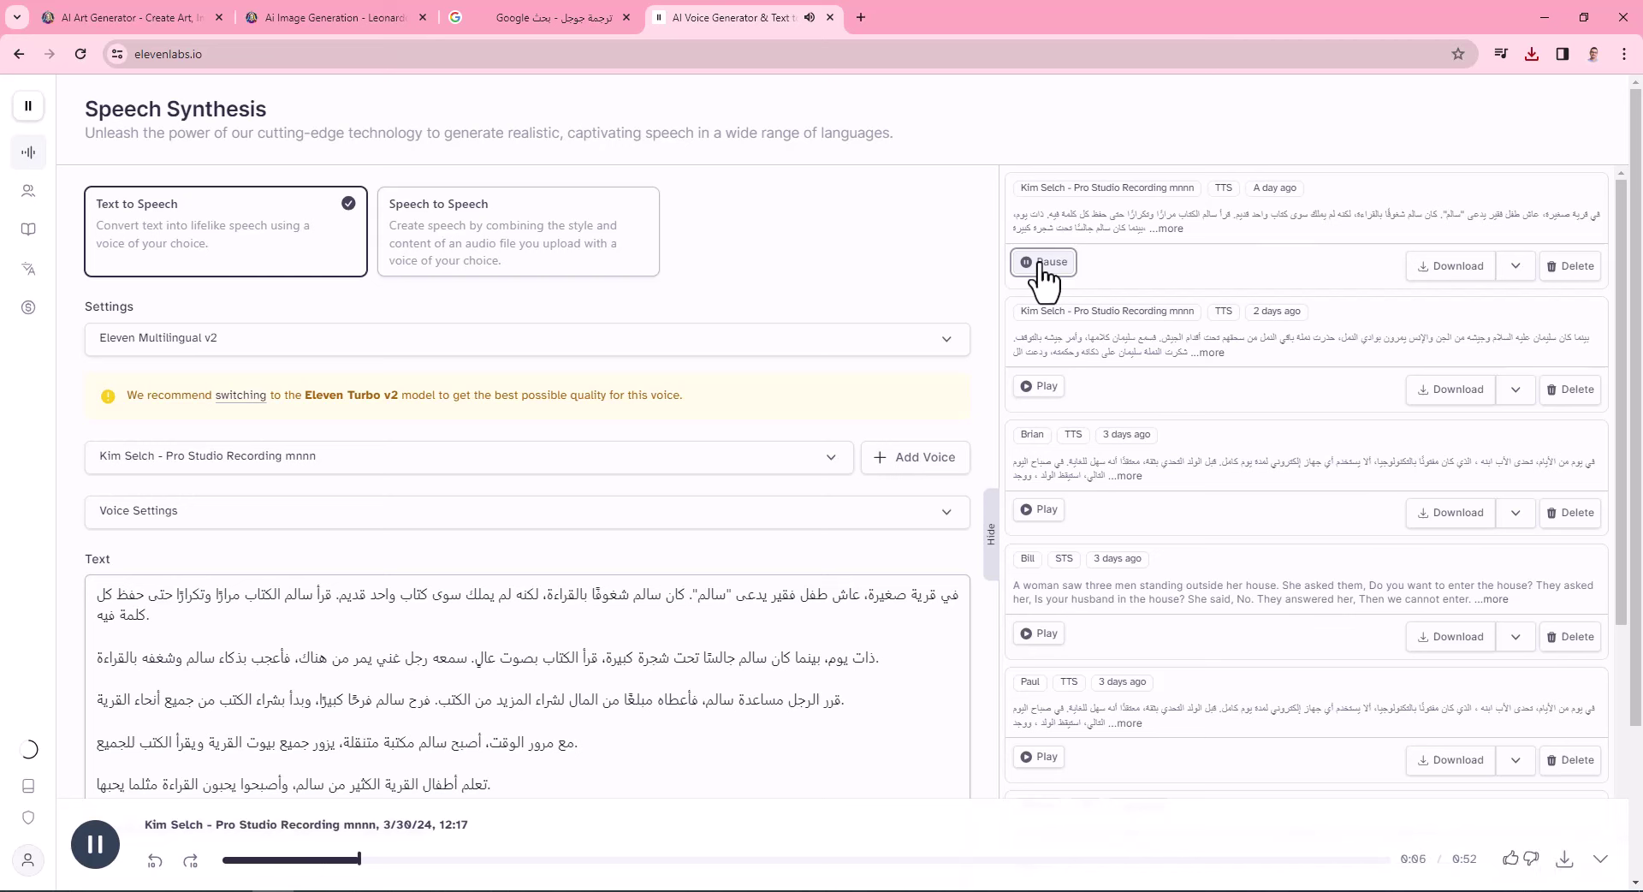
click(1041, 264)
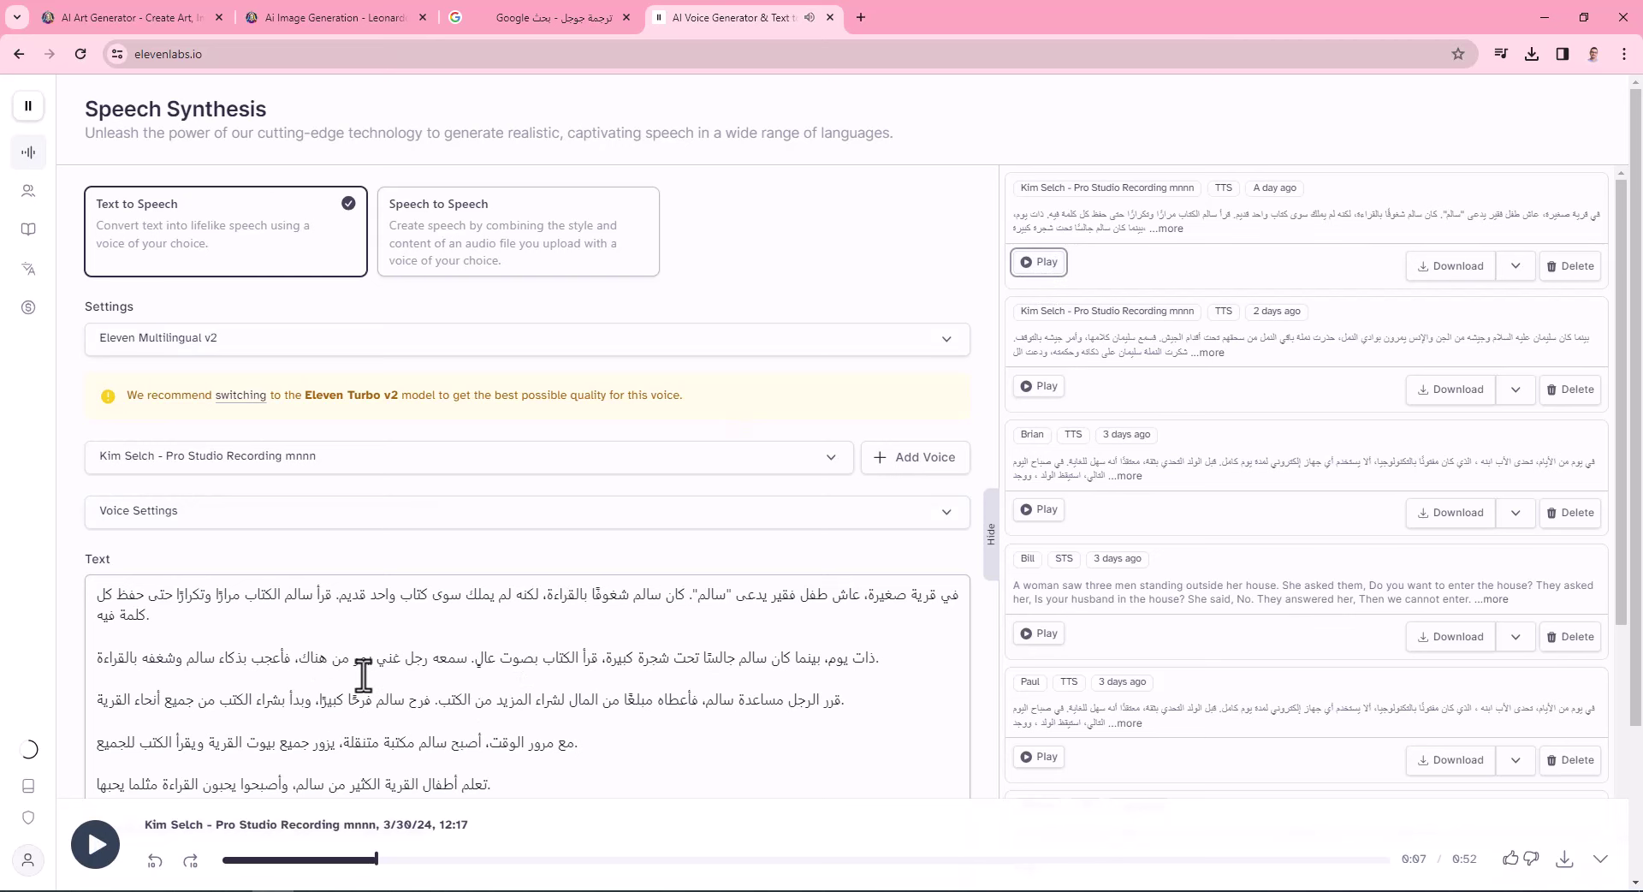
click(412, 468)
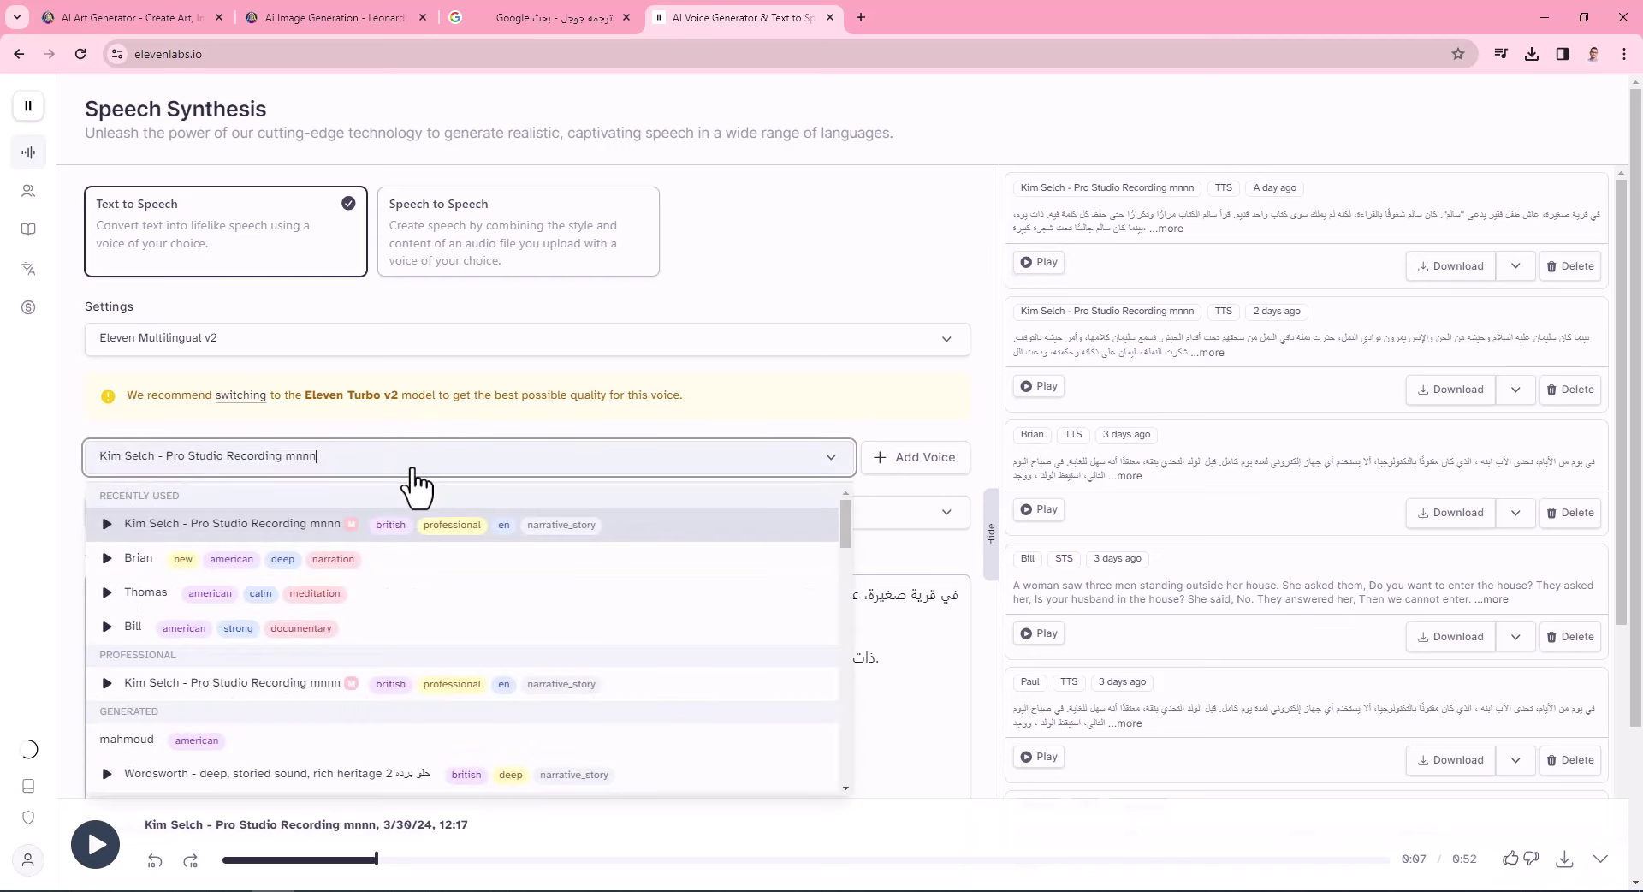
click(726, 417)
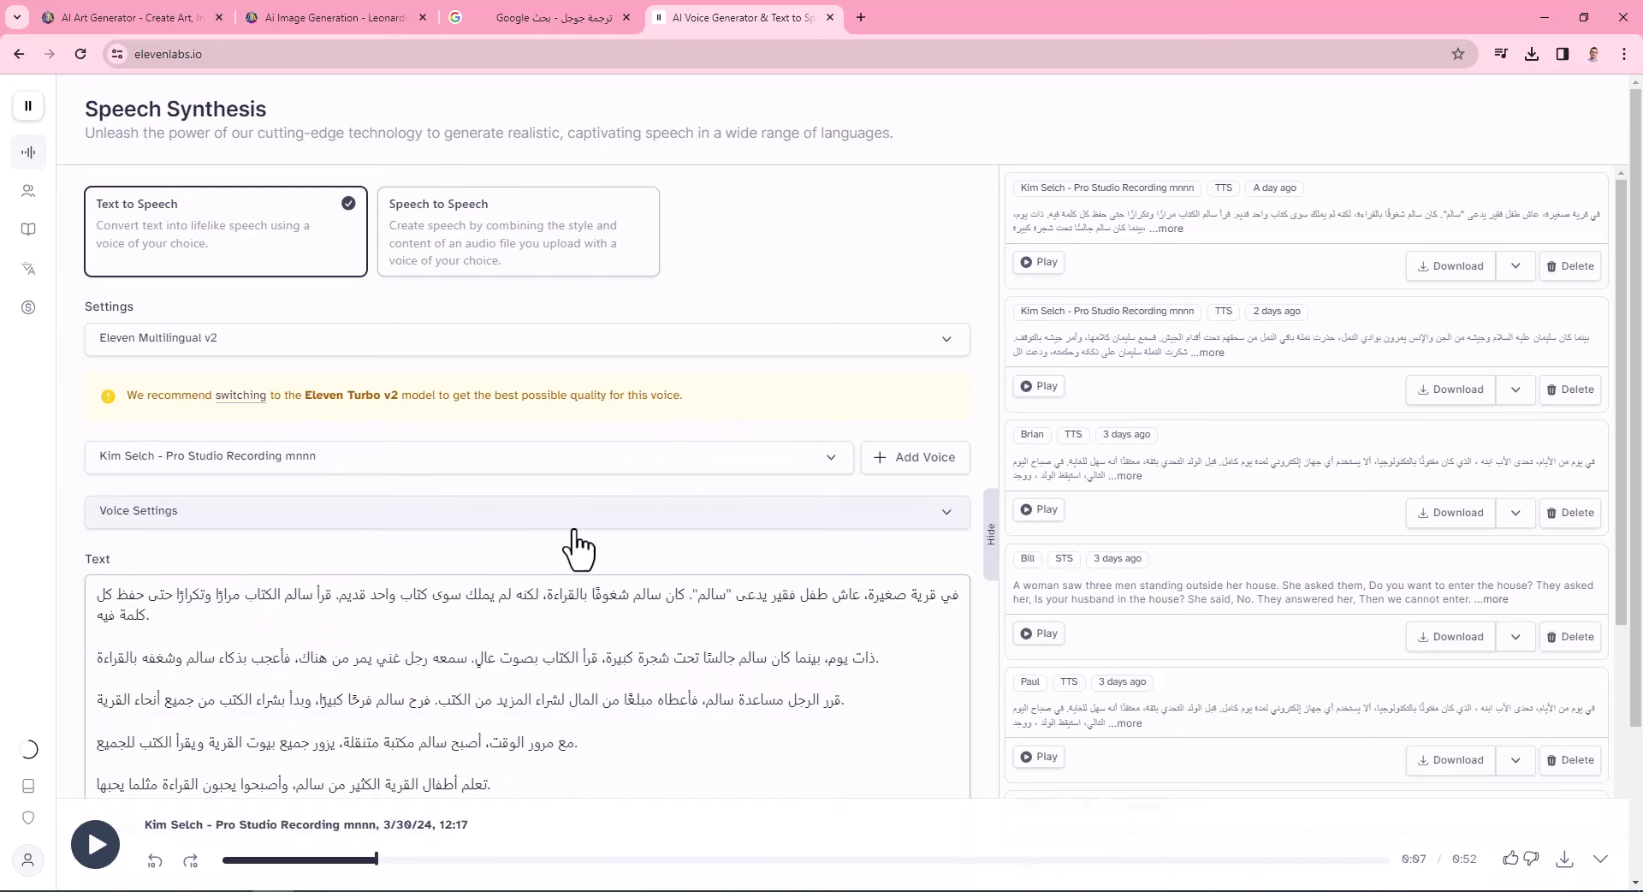
Remove the custom old male voice with American accent and no description from VoiceLab.
mouse_move(30, 209)
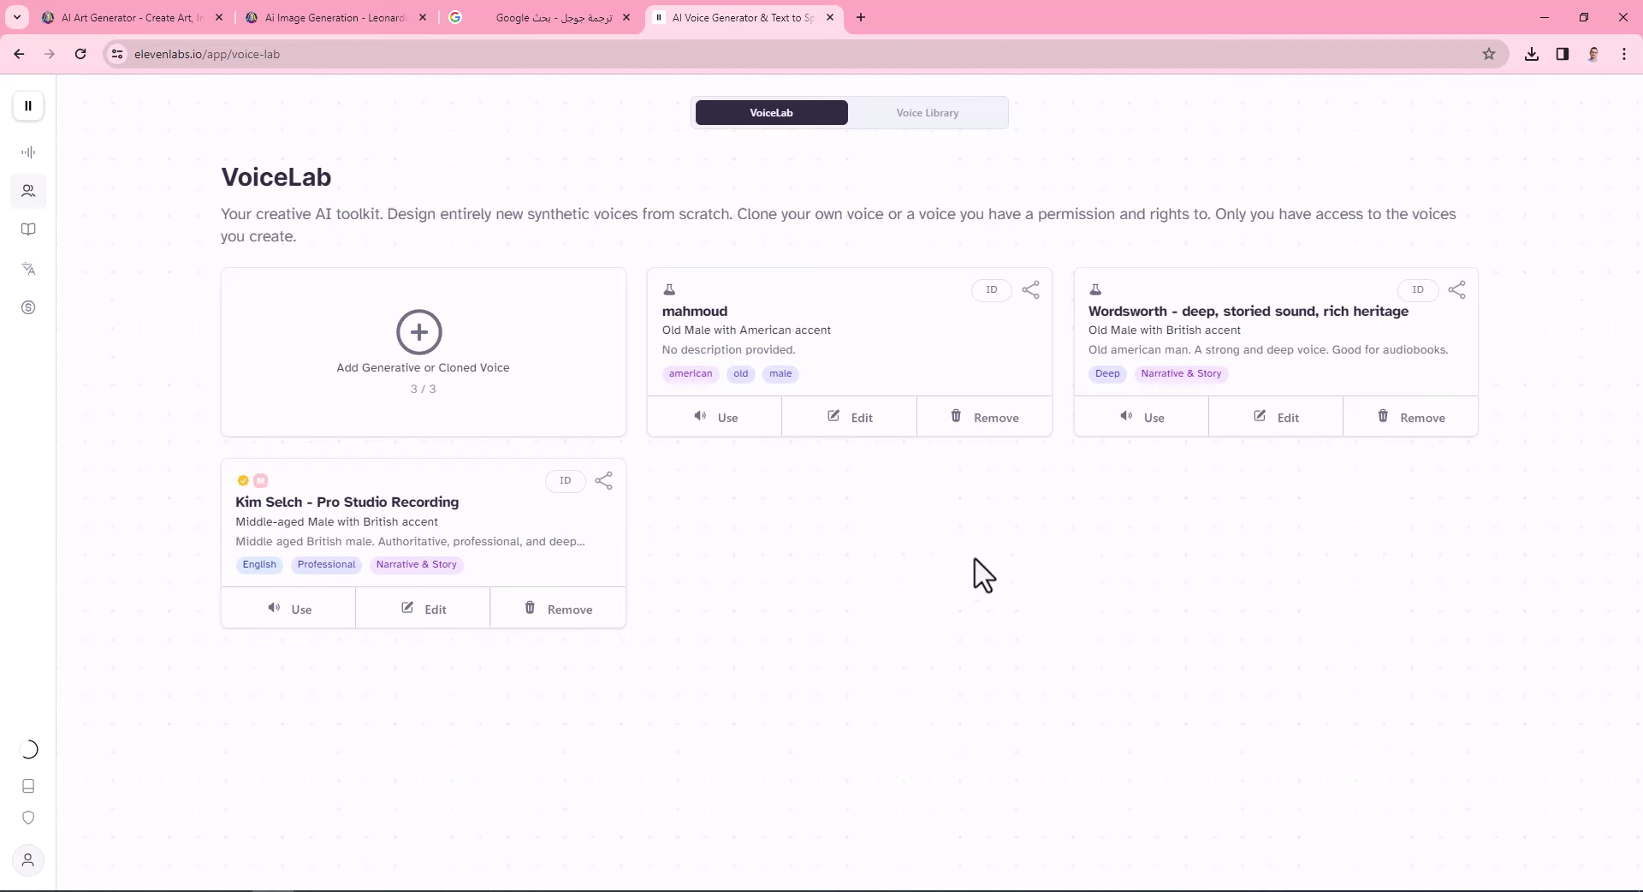
click(968, 430)
click(941, 505)
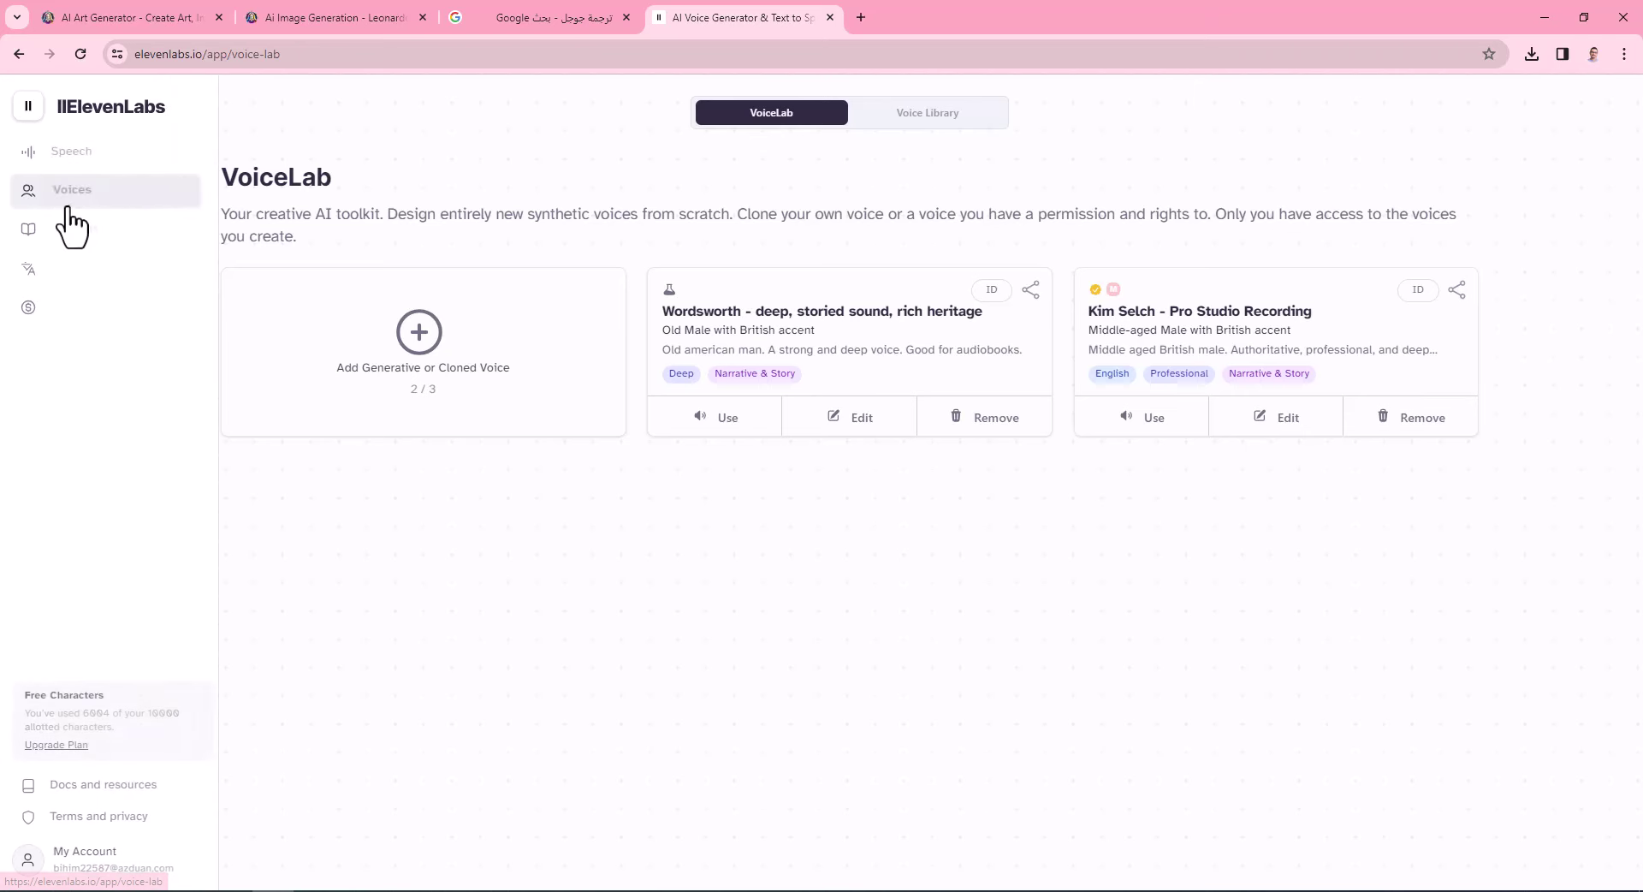
Browse the Voice Library's community voices and search it for "val".
click(925, 135)
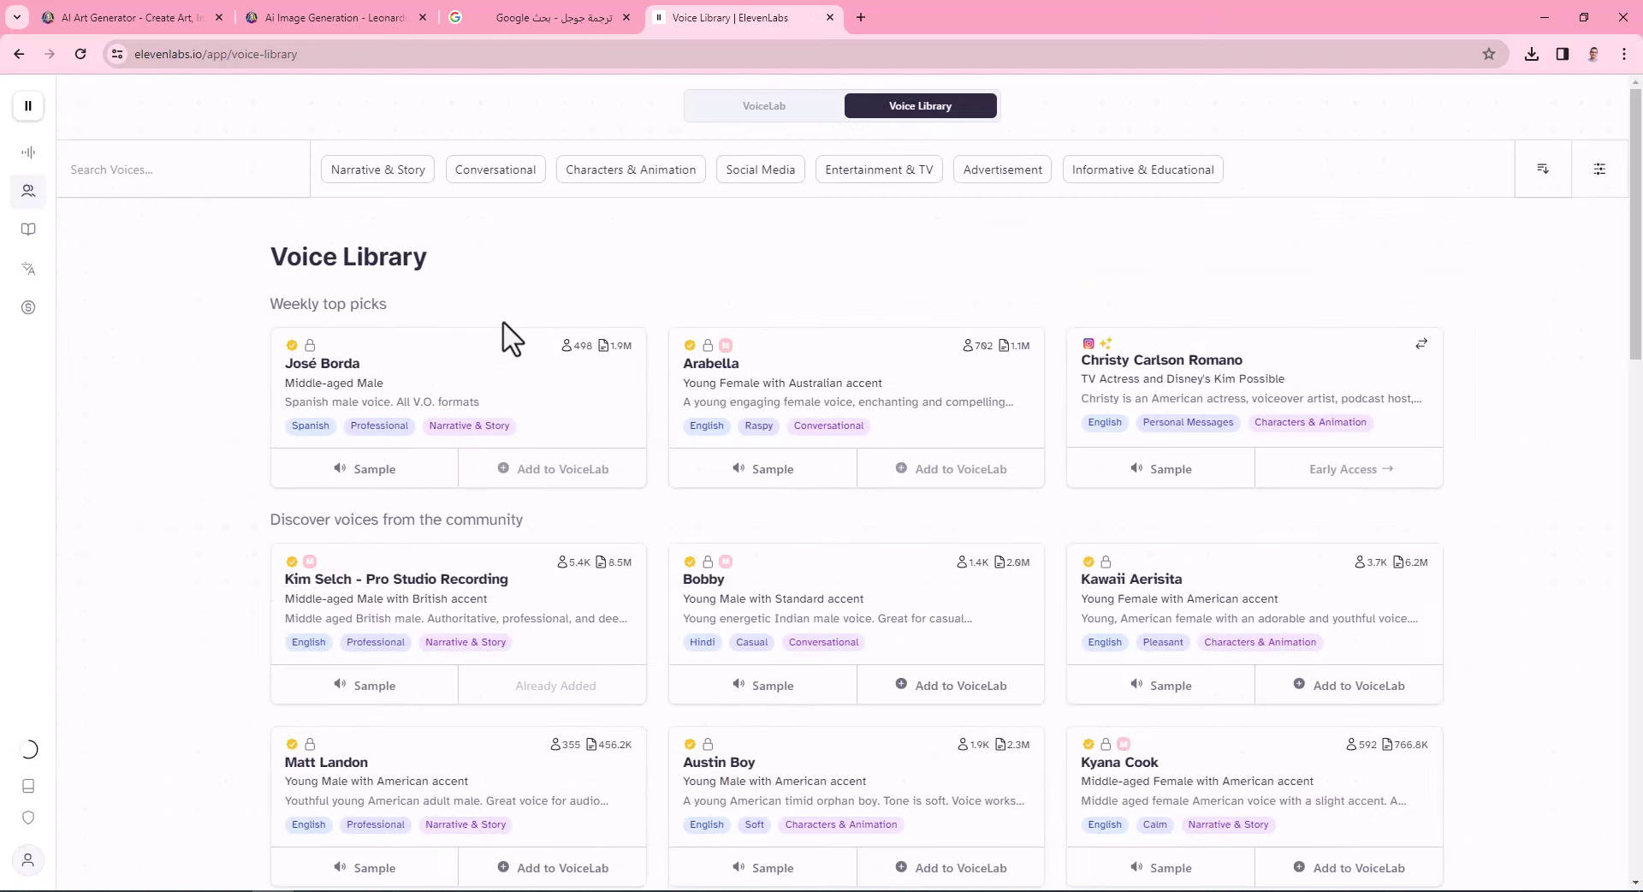
scroll(264, 571, down, 10)
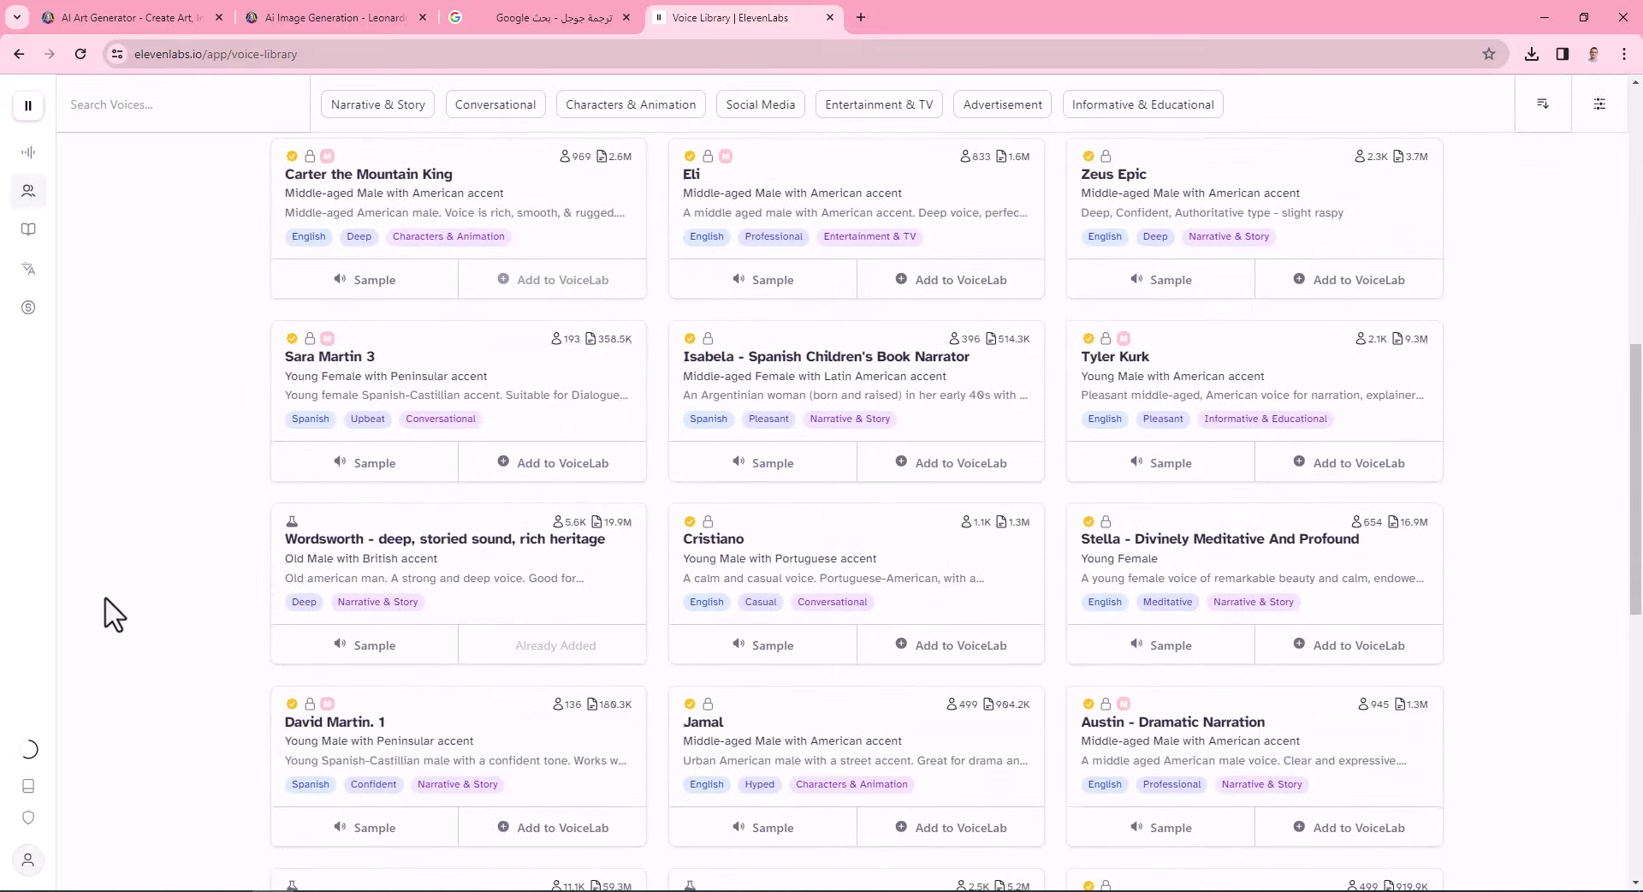
scroll(85, 608, down, 4)
scroll(95, 602, up, 15)
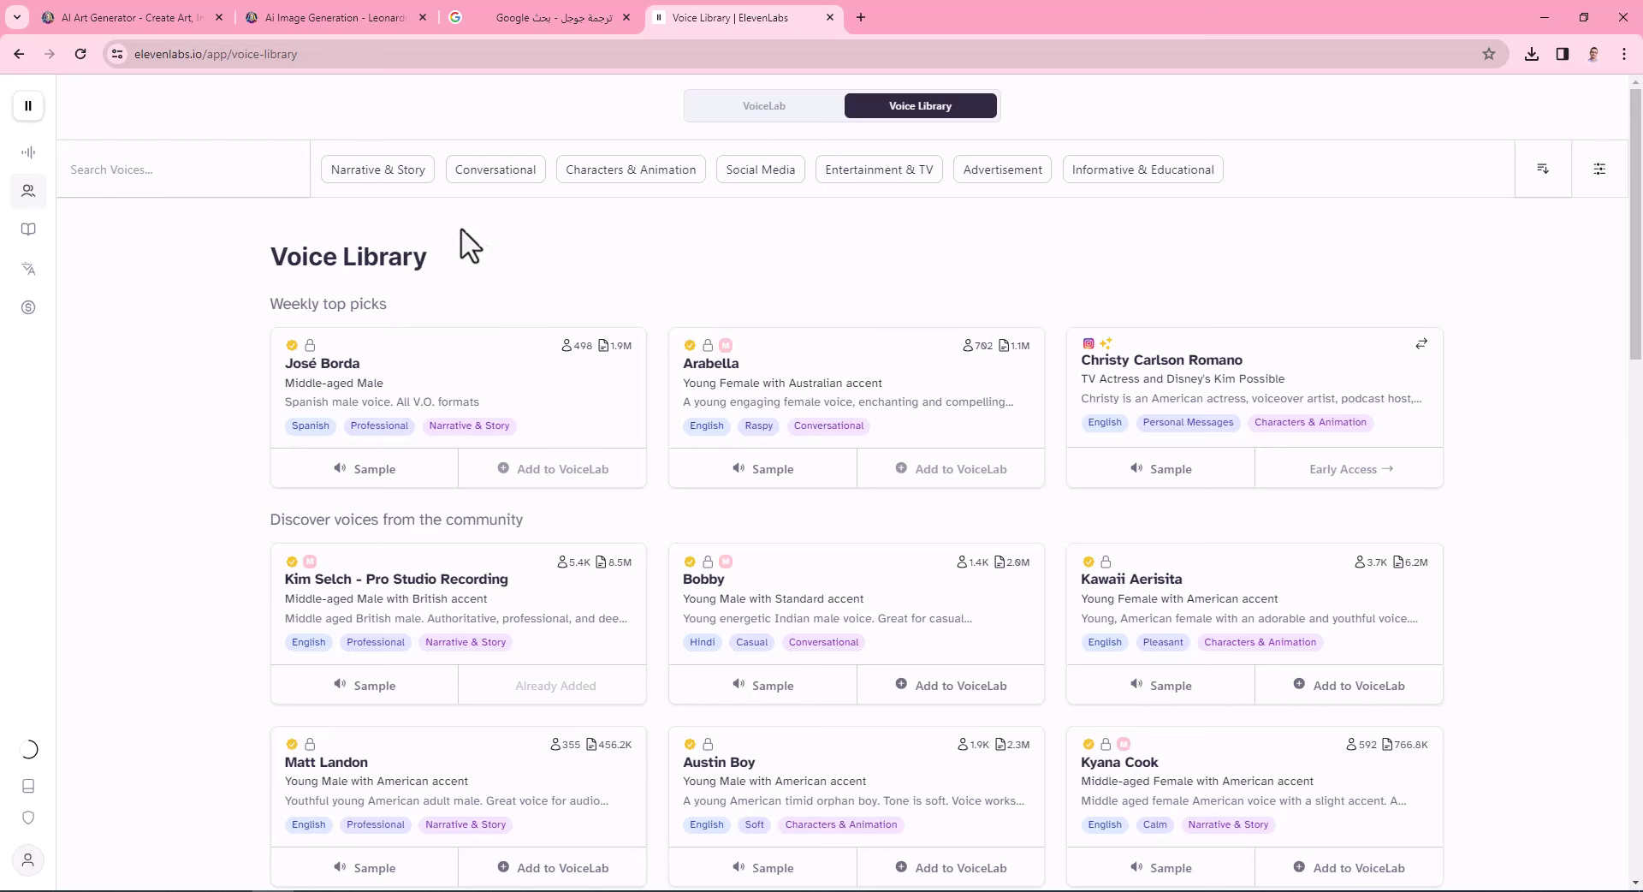
click(201, 171)
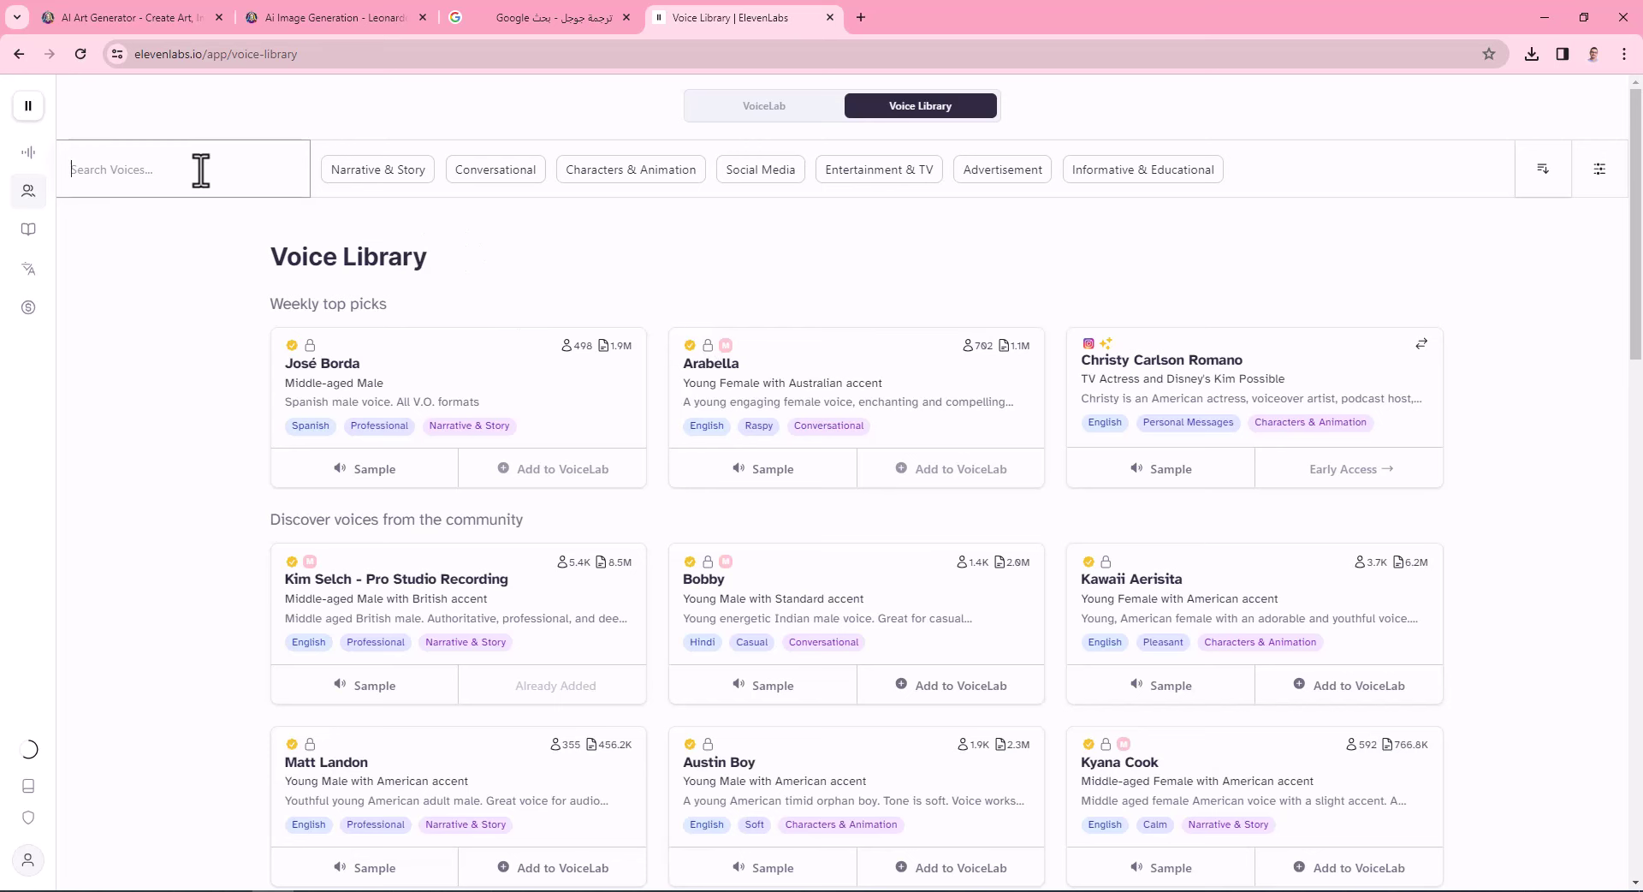
text(v)
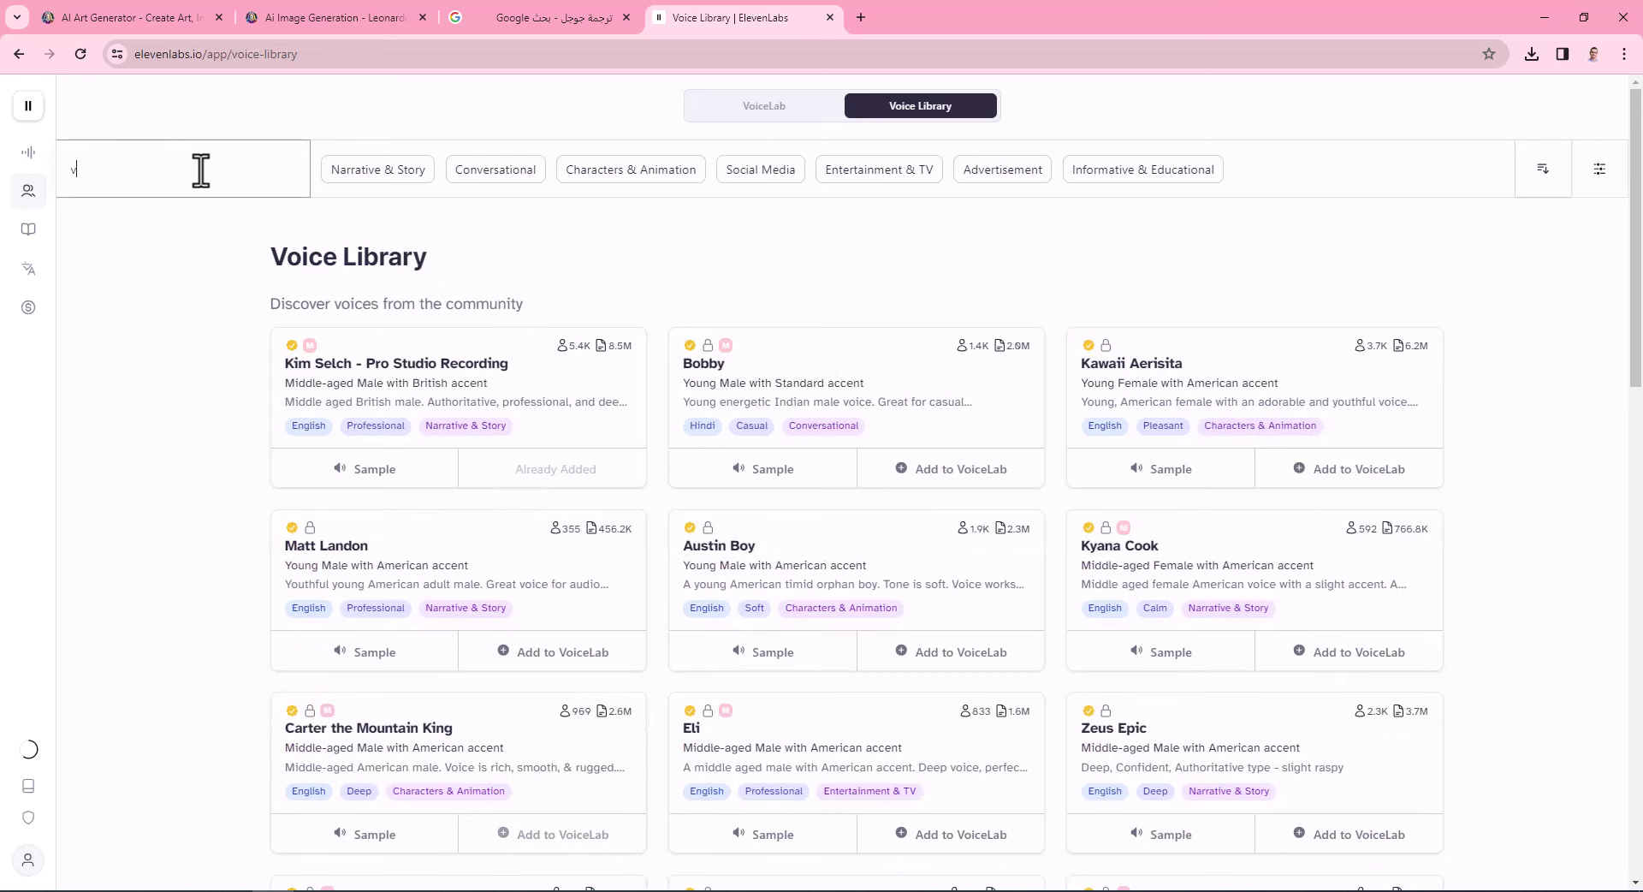
text(al)
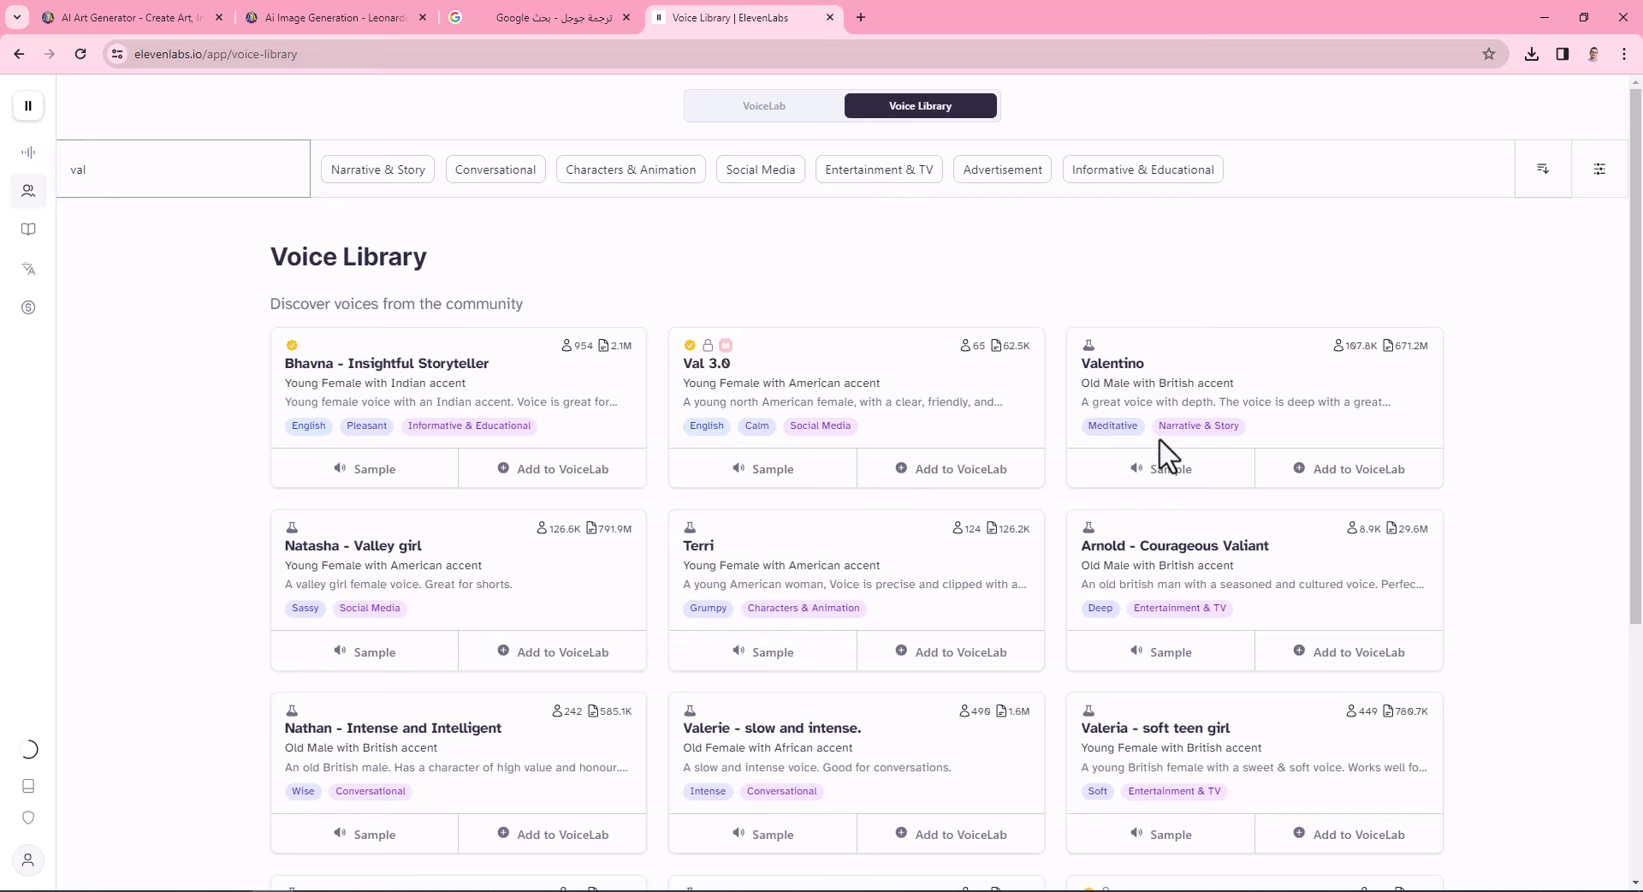
Listen to the sample of the Valentino voice and add it to VoiceLab under the name Valentino.
click(1152, 476)
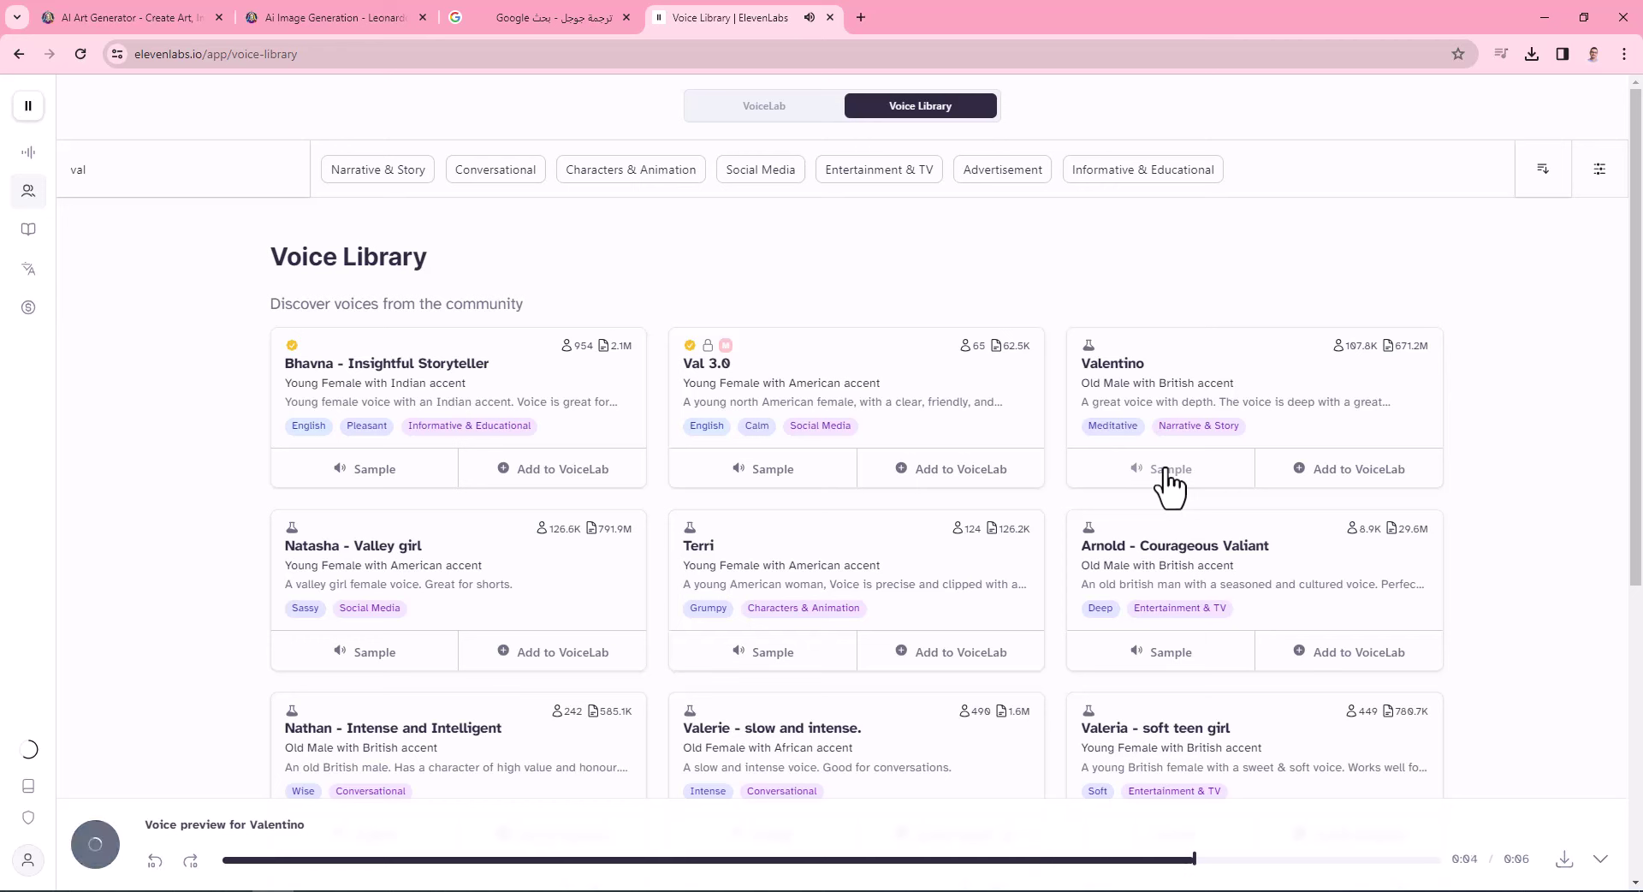
click(95, 846)
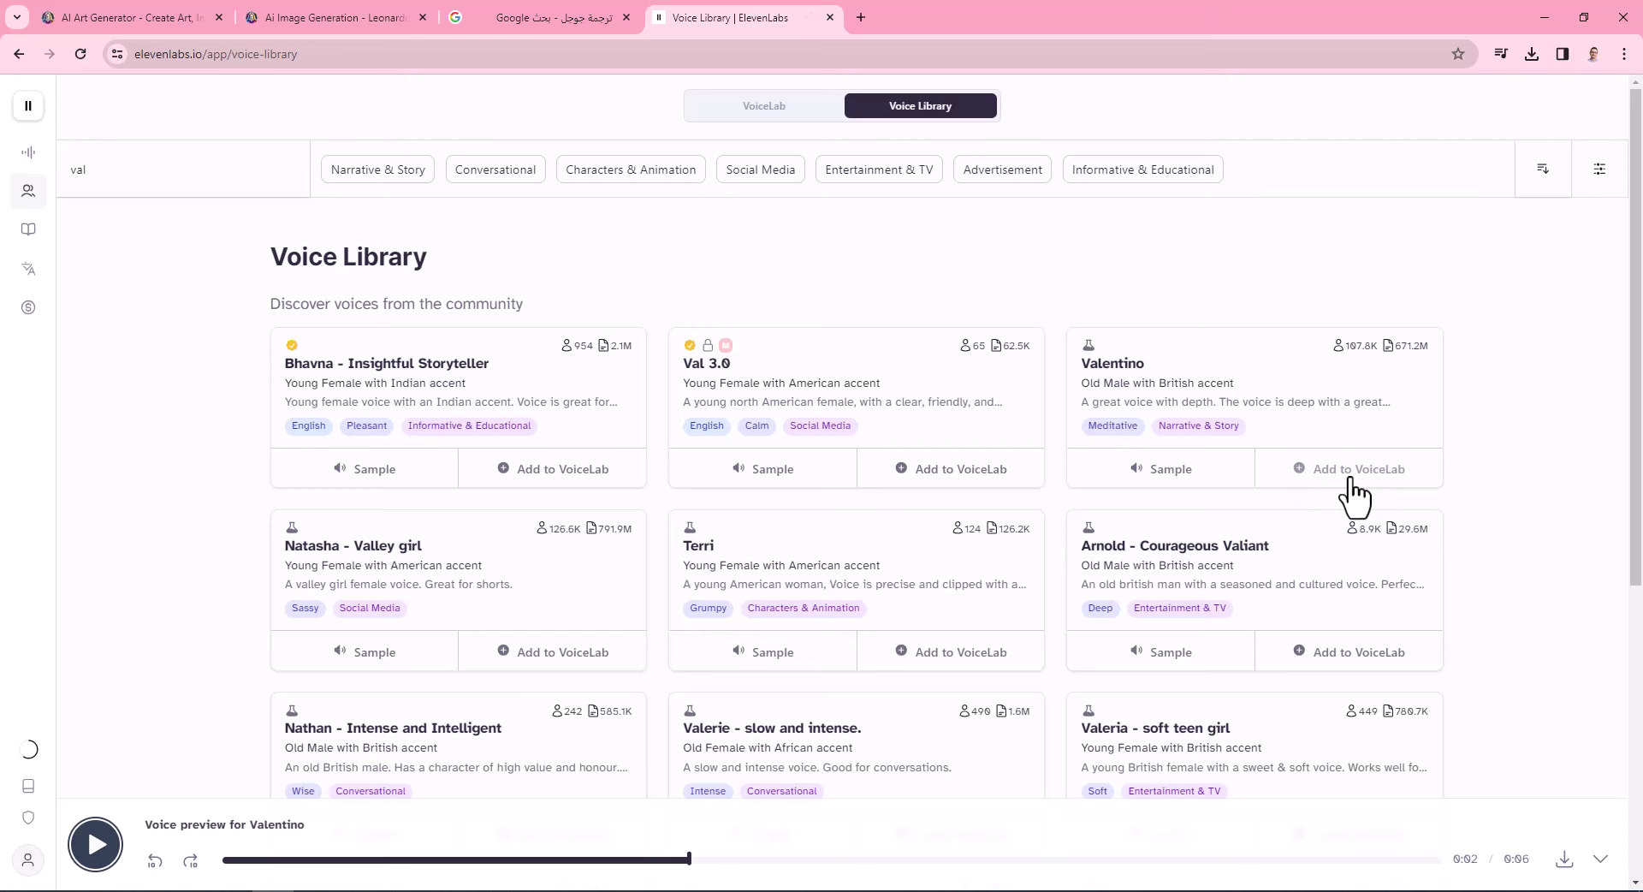
click(1351, 476)
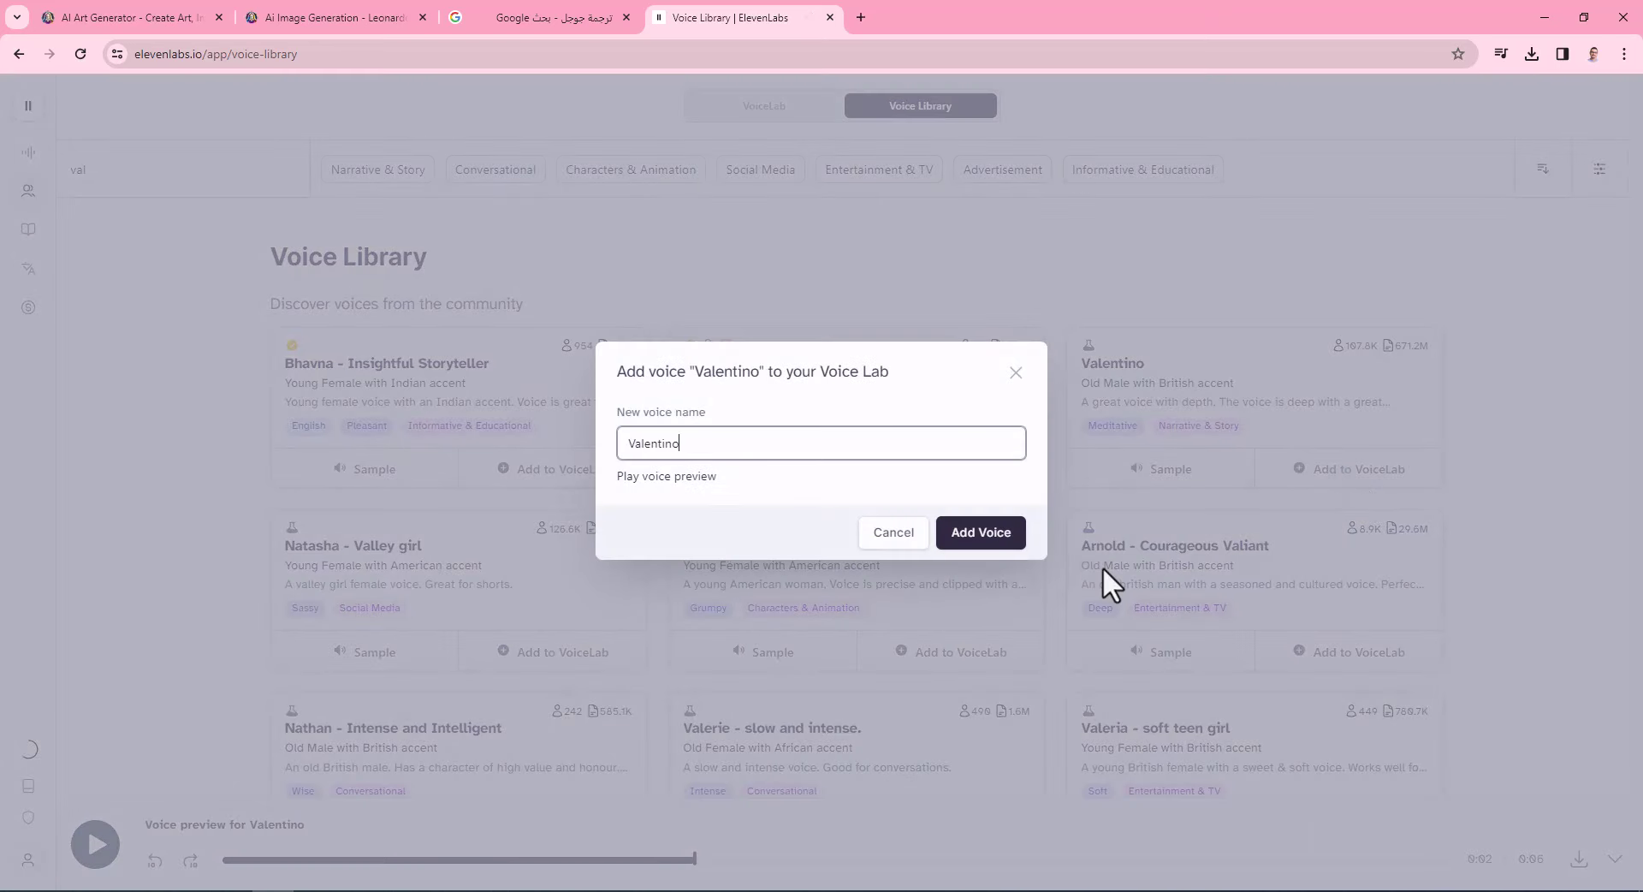
click(1017, 552)
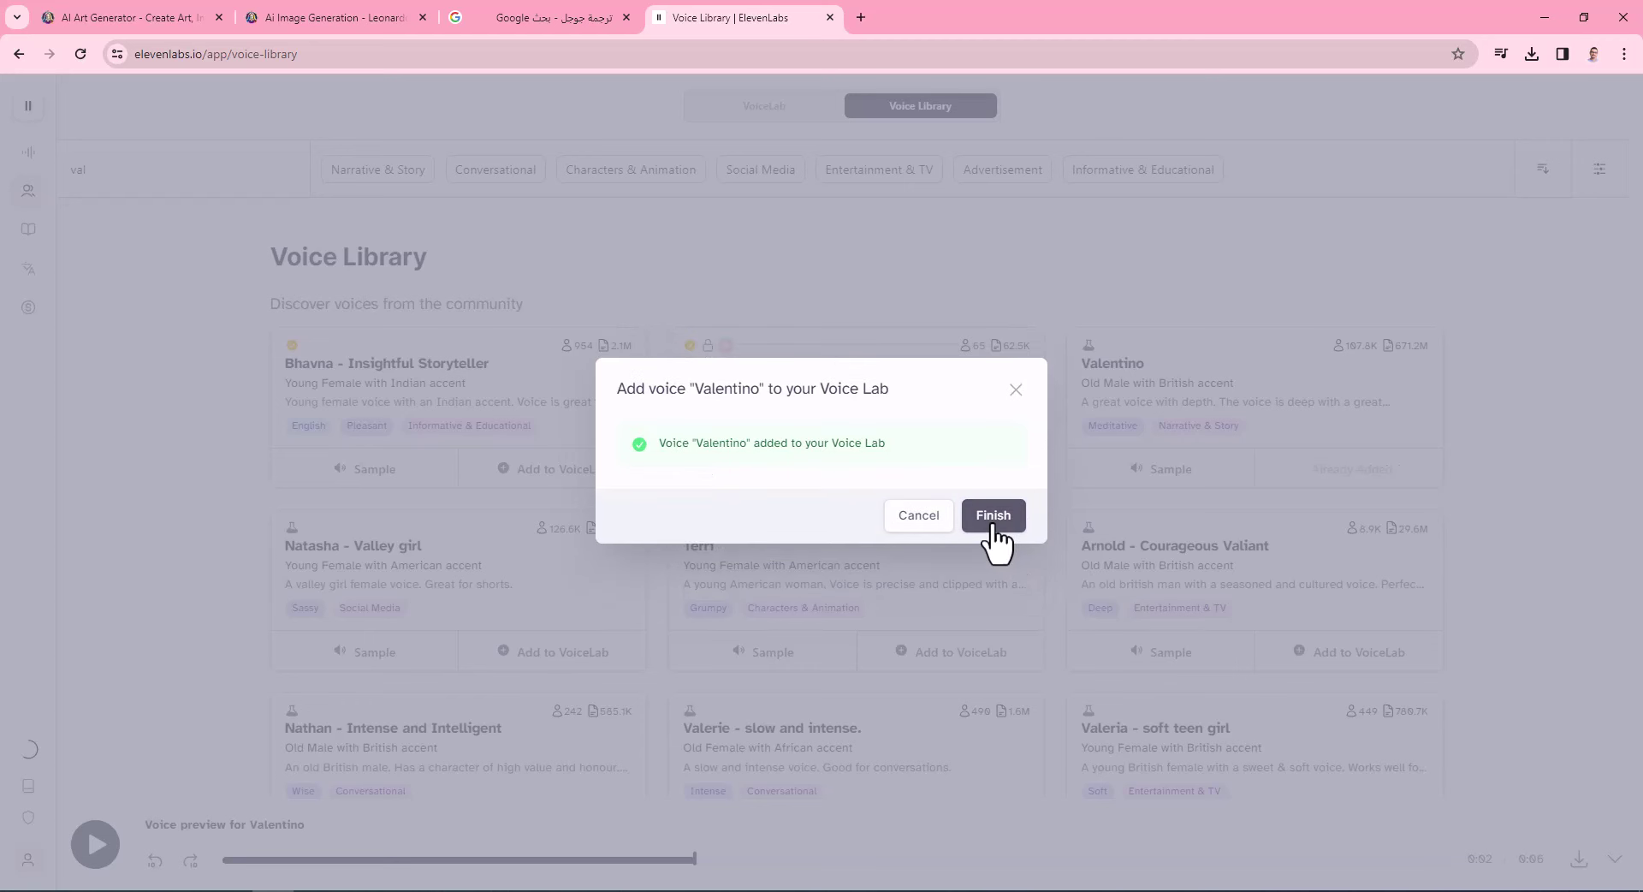
click(992, 534)
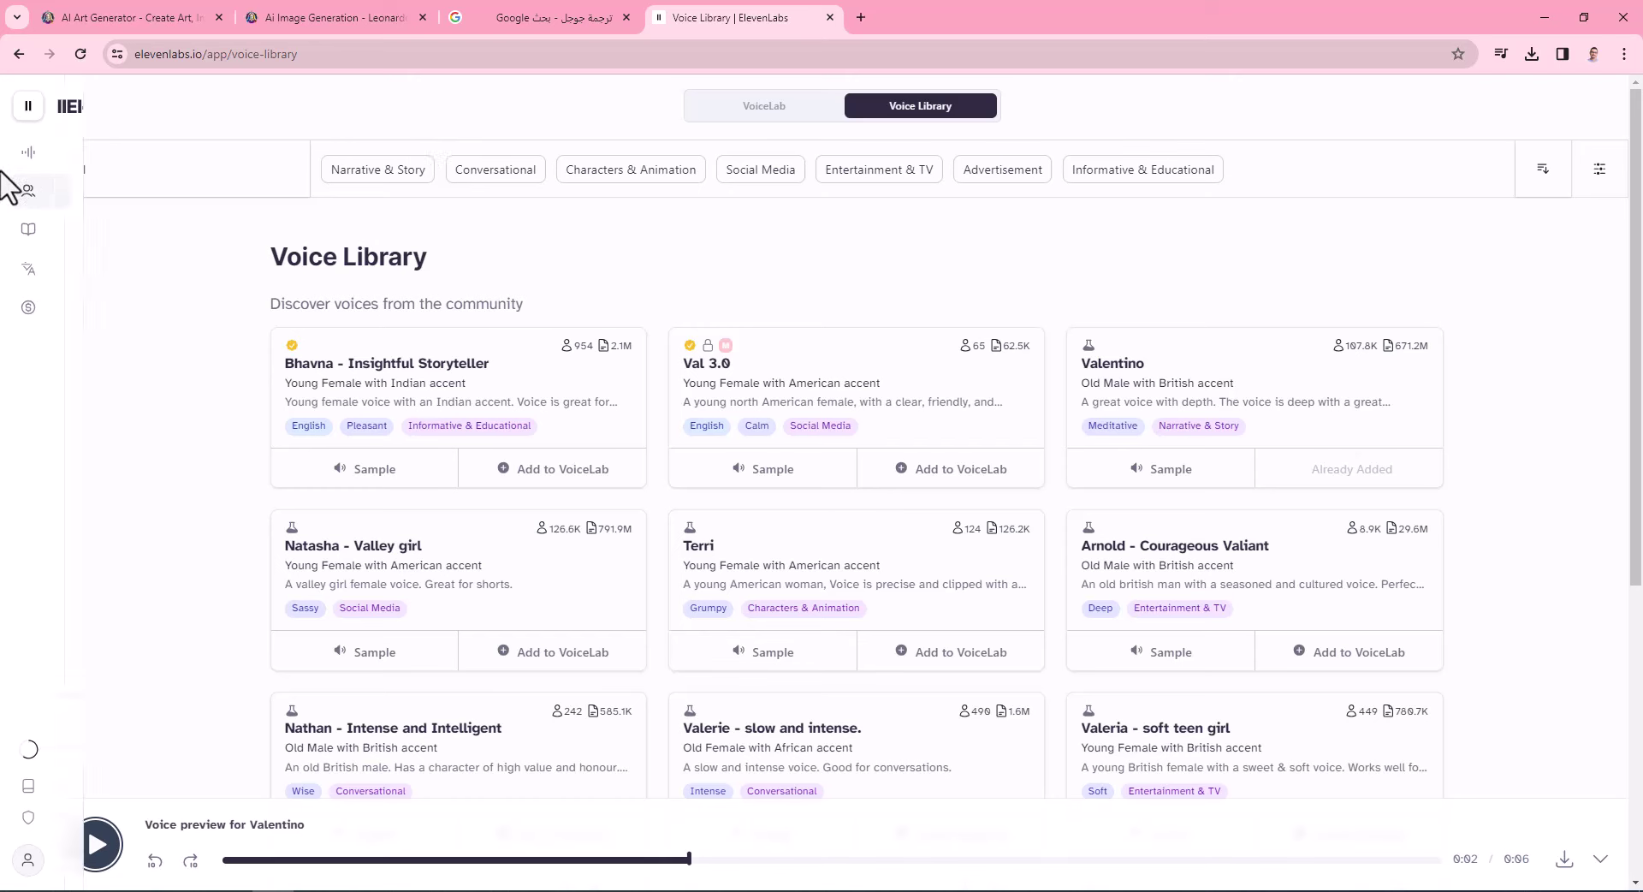
Return to Speech Synthesis and select the generated voice Valentino for text to speech.
click(50, 147)
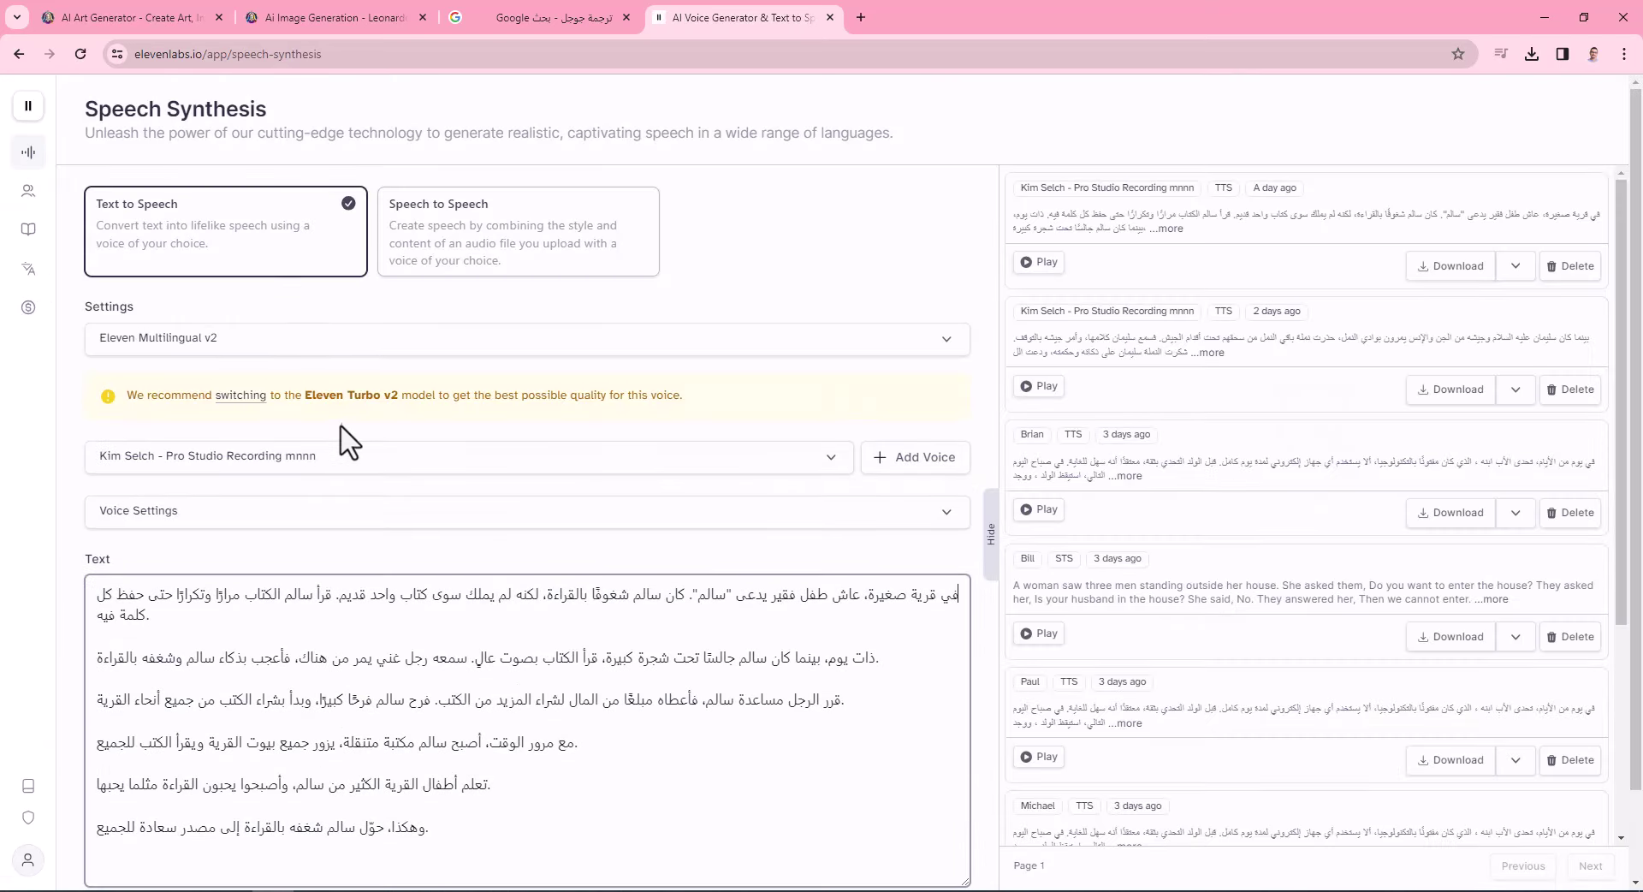
click(609, 466)
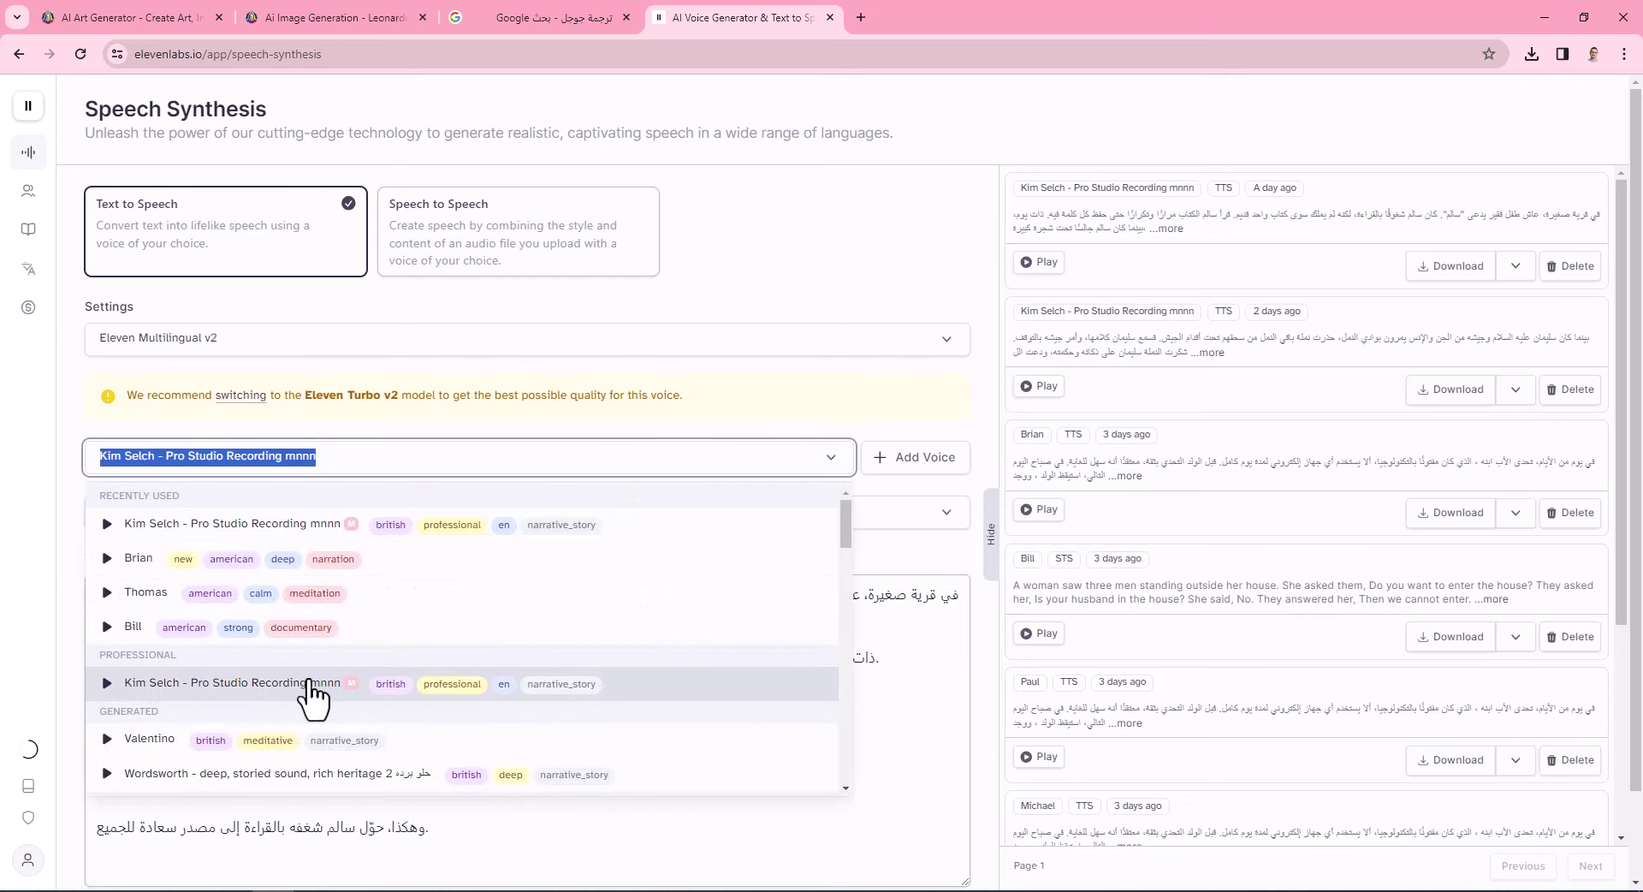
click(137, 745)
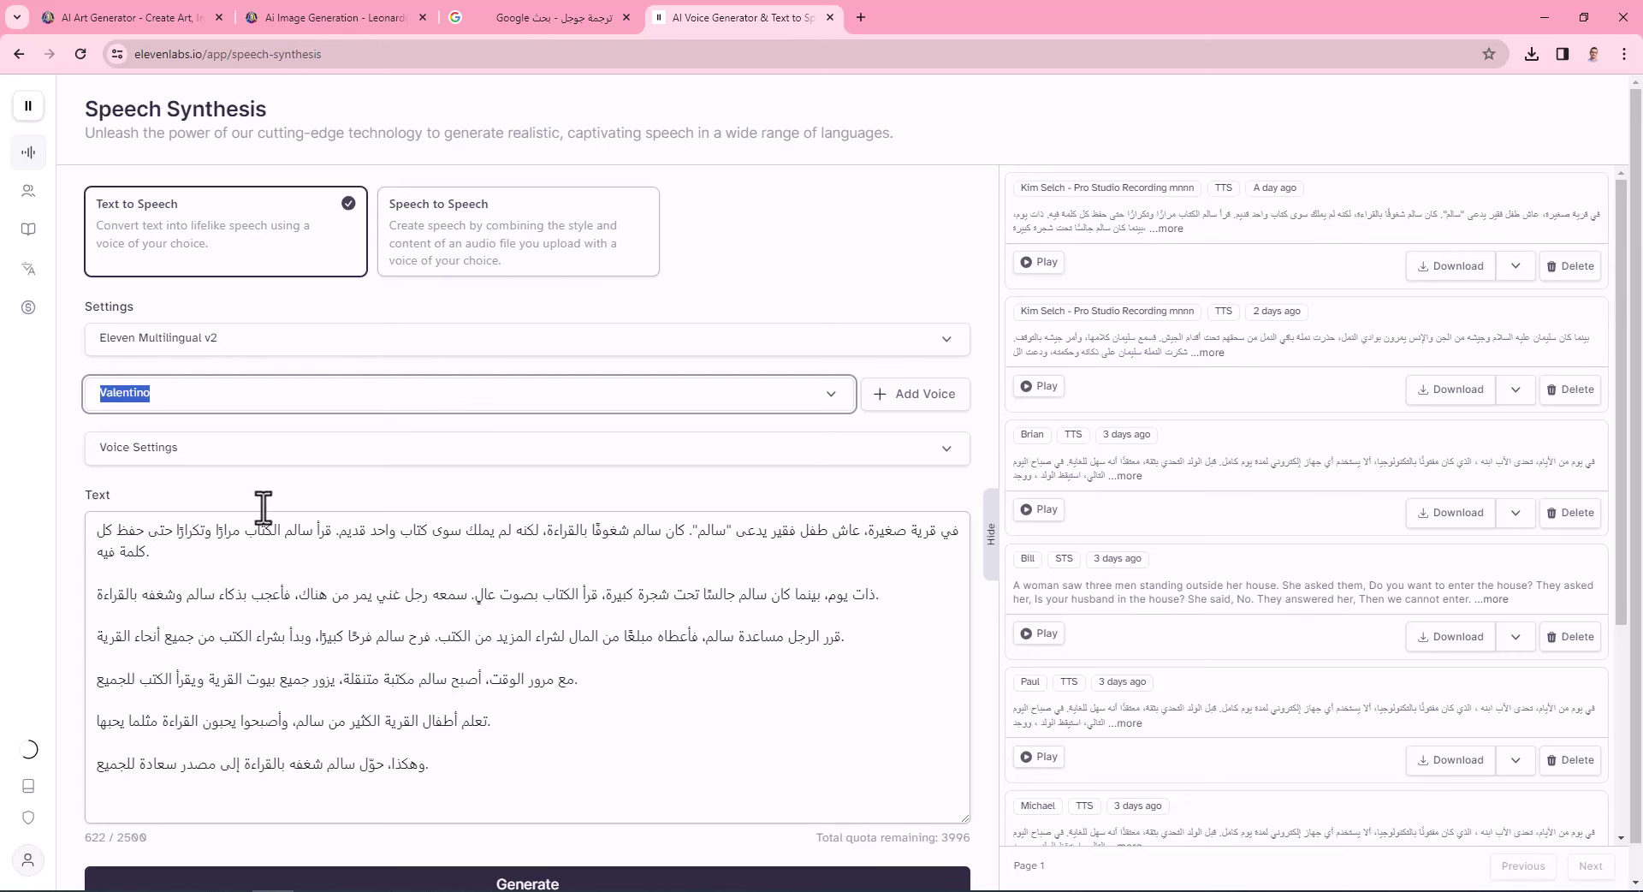
Delete everything after the first paragraph of the Arabic story, then generate and play the speech with the Valentino voice.
scroll(274, 544, down, 1)
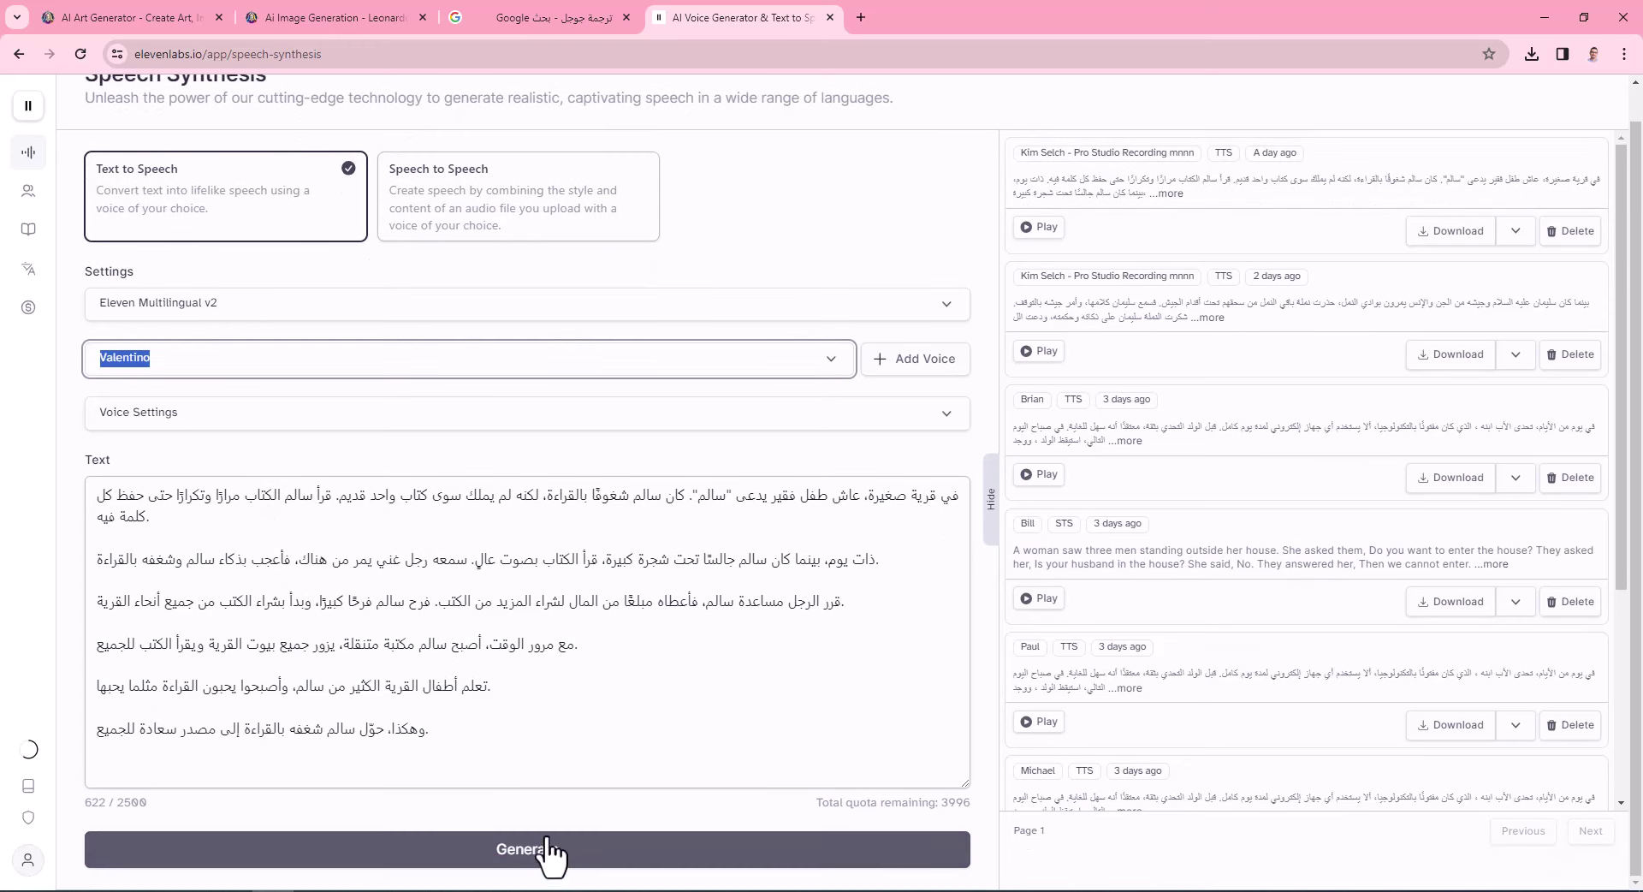
drag(466, 744, 866, 545)
key(BackSpace)
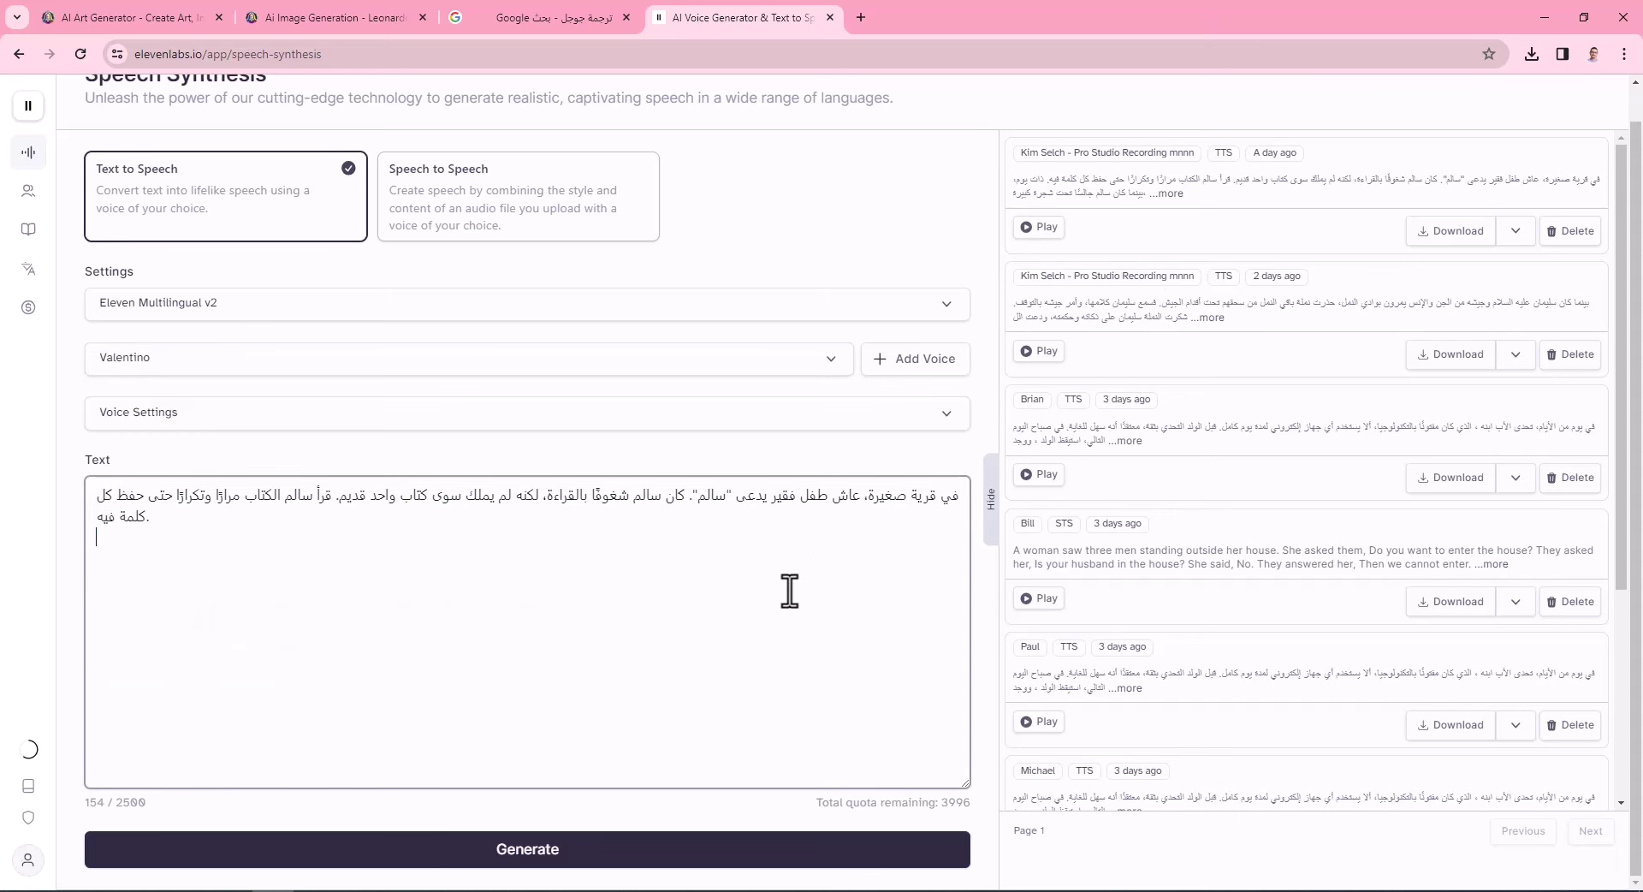
click(475, 851)
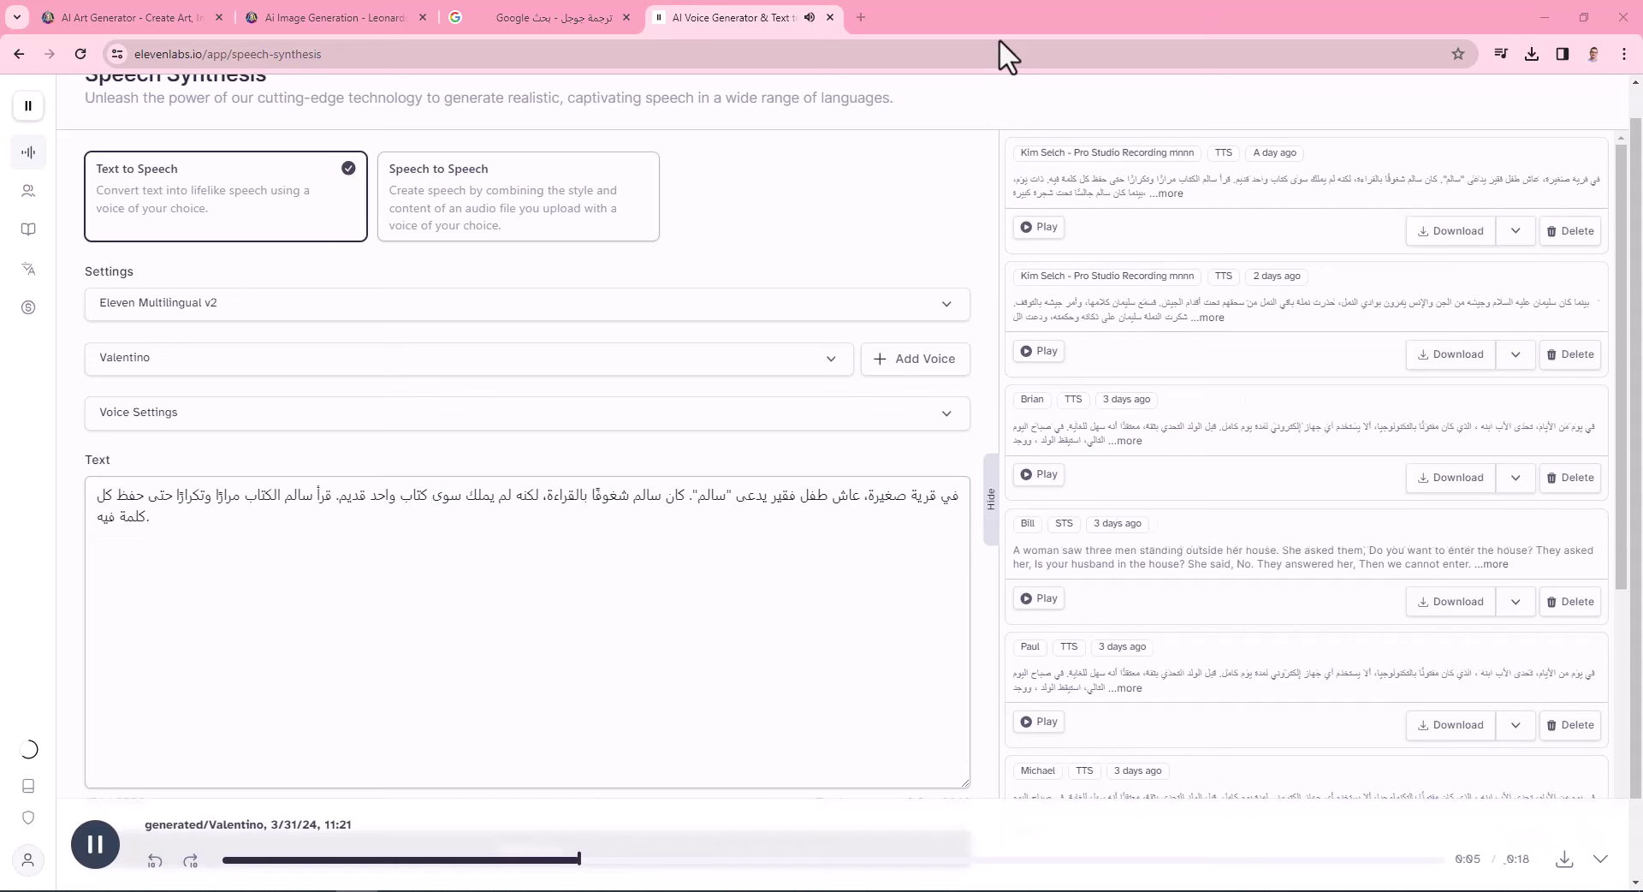
click(118, 852)
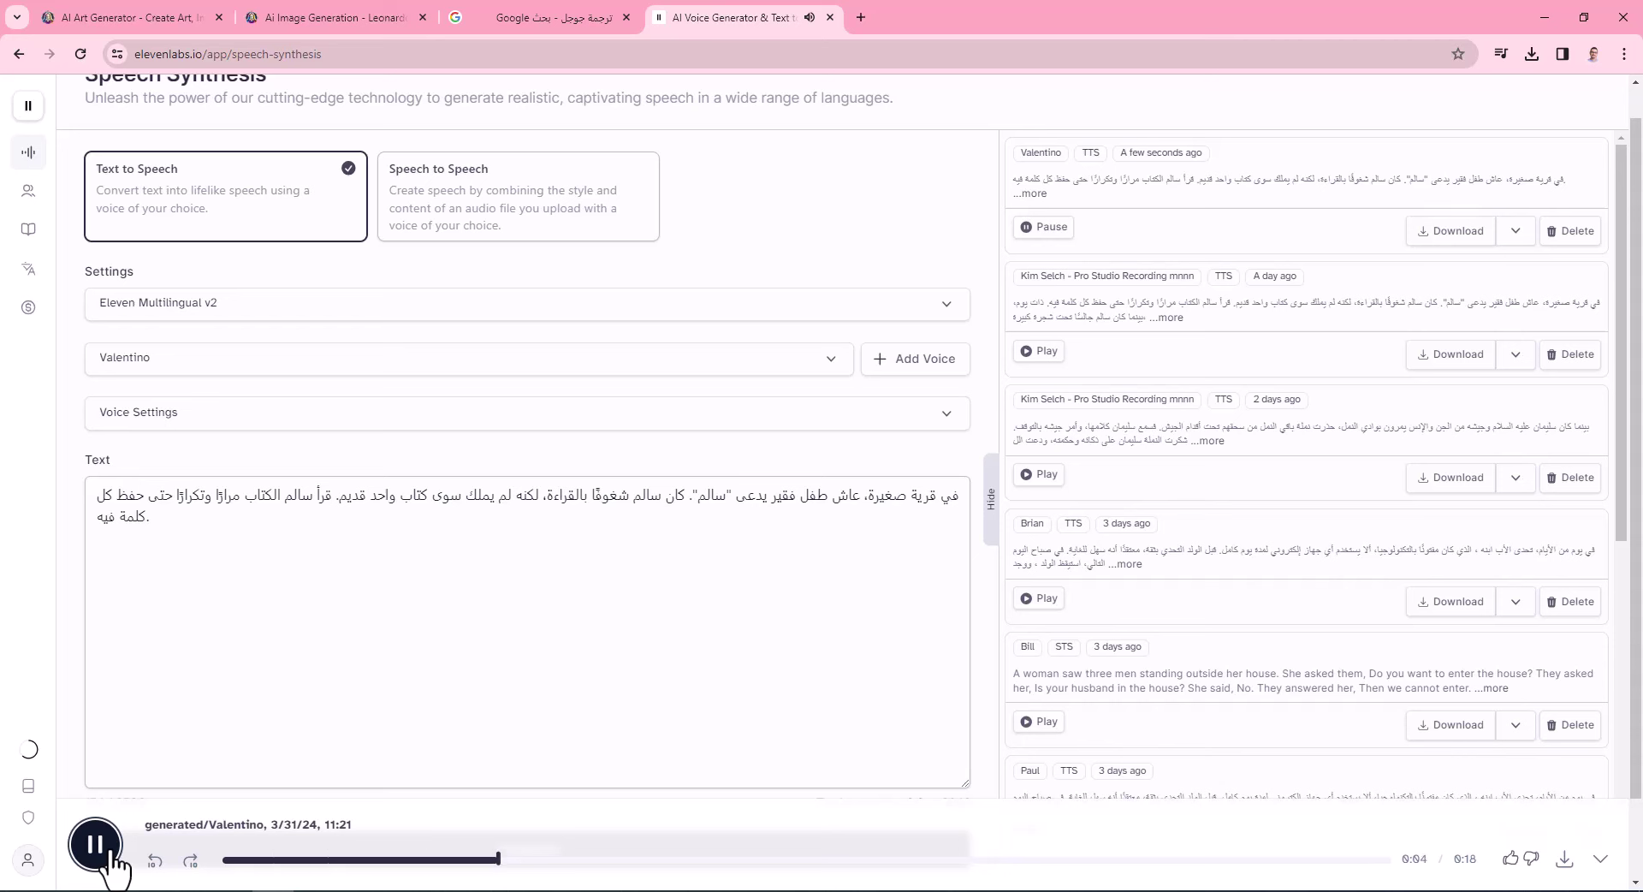
Pause the narration, open capcut.com in a new browser tab and create a new 9:16 video project.
click(109, 854)
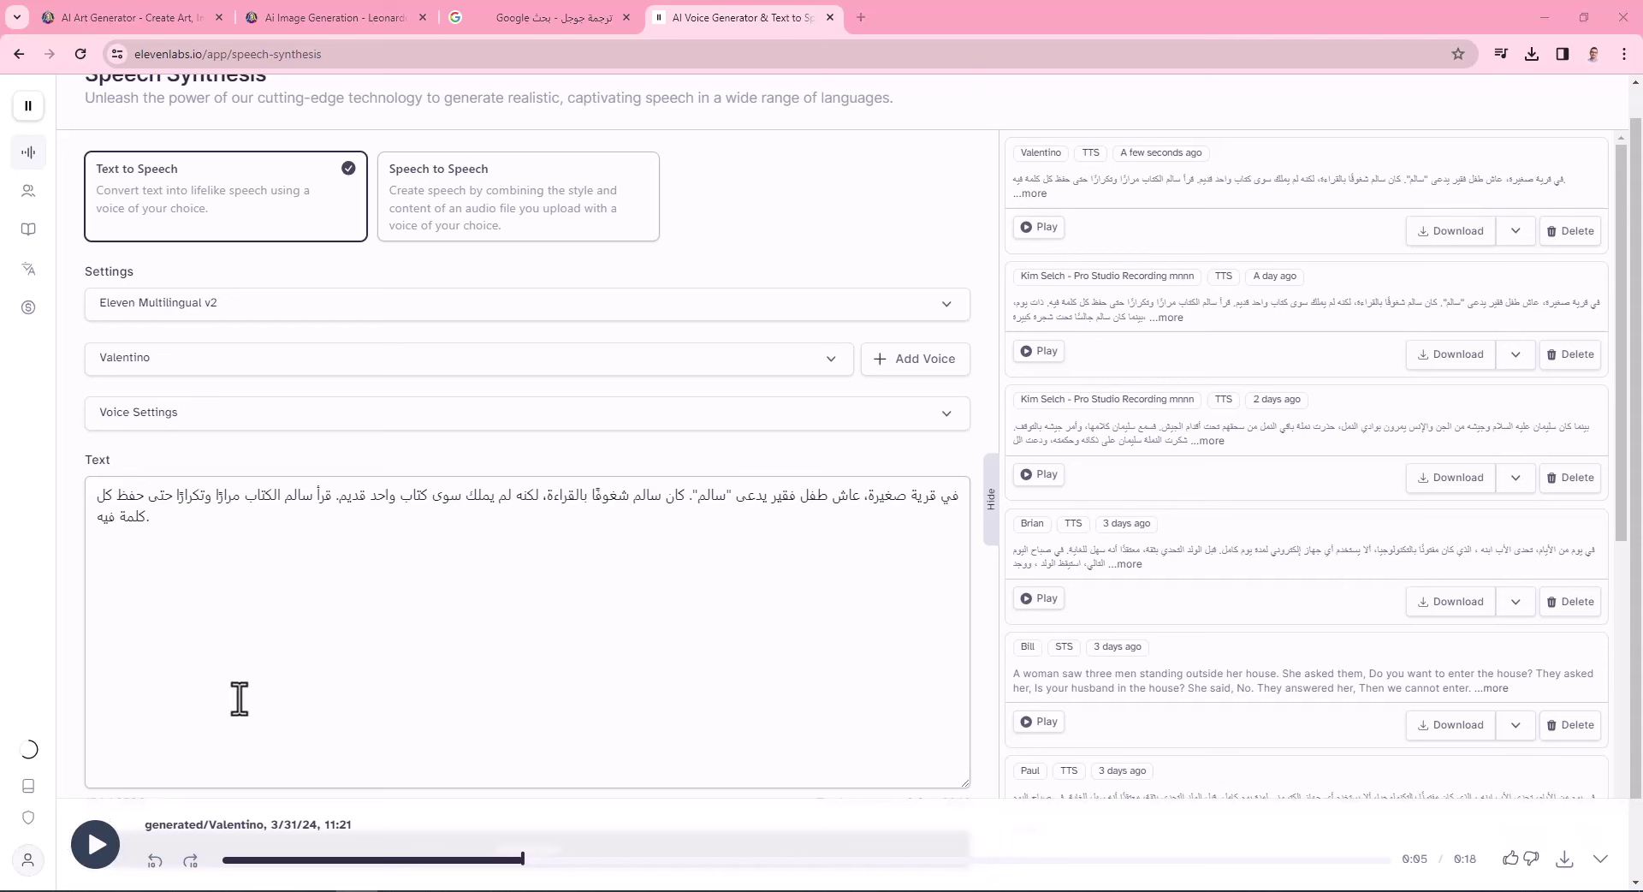
click(855, 23)
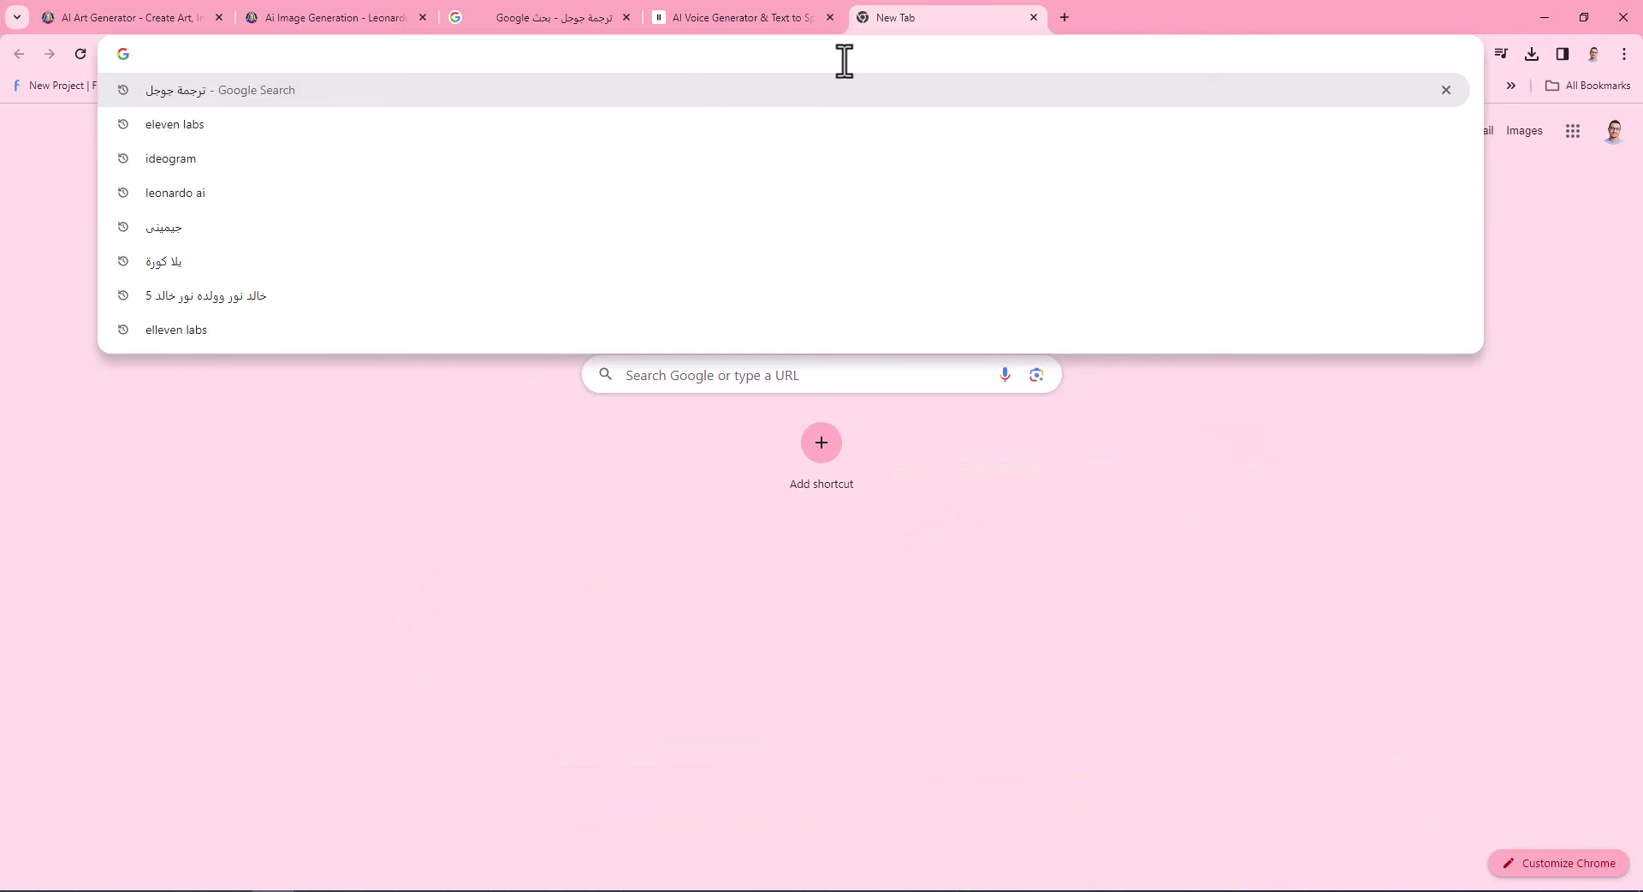
text(capcut.com)
key(Return)
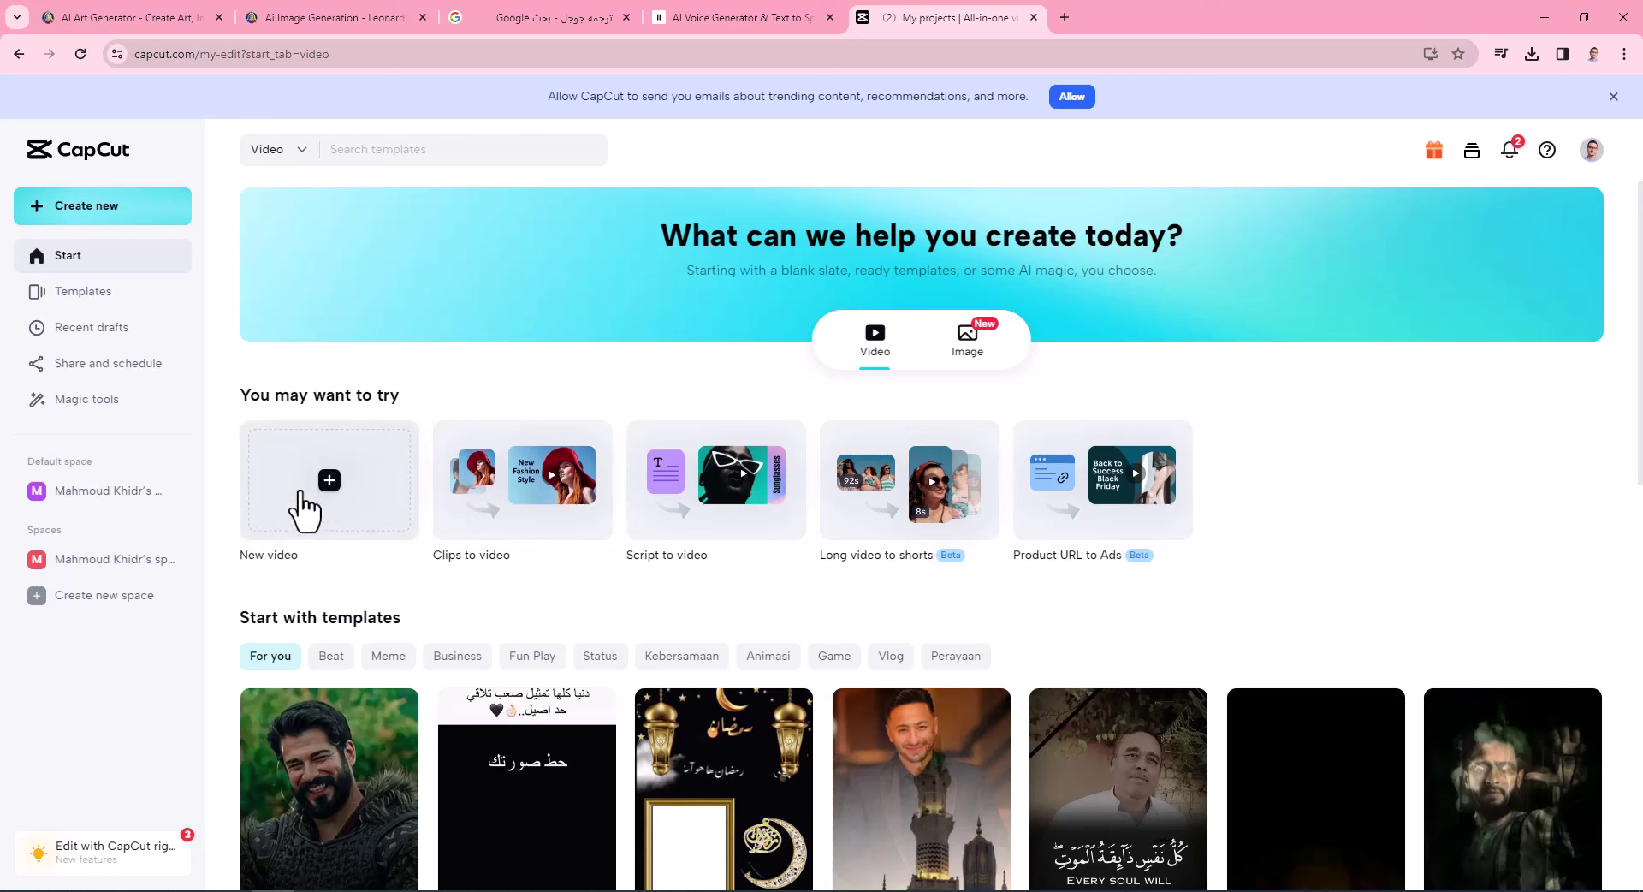
click(89, 210)
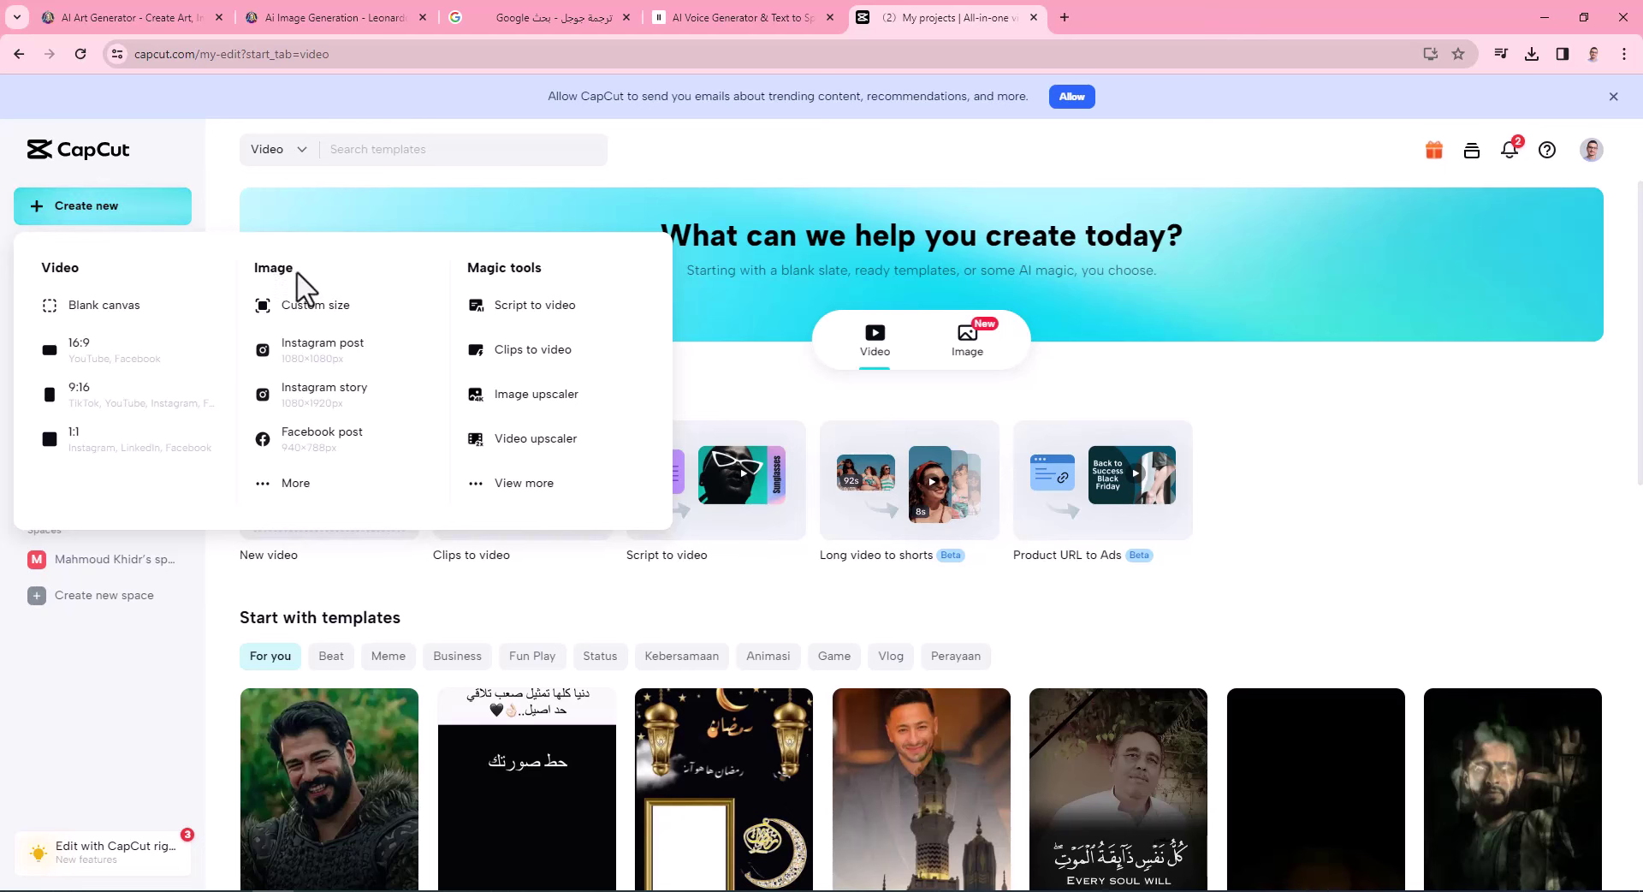
click(112, 395)
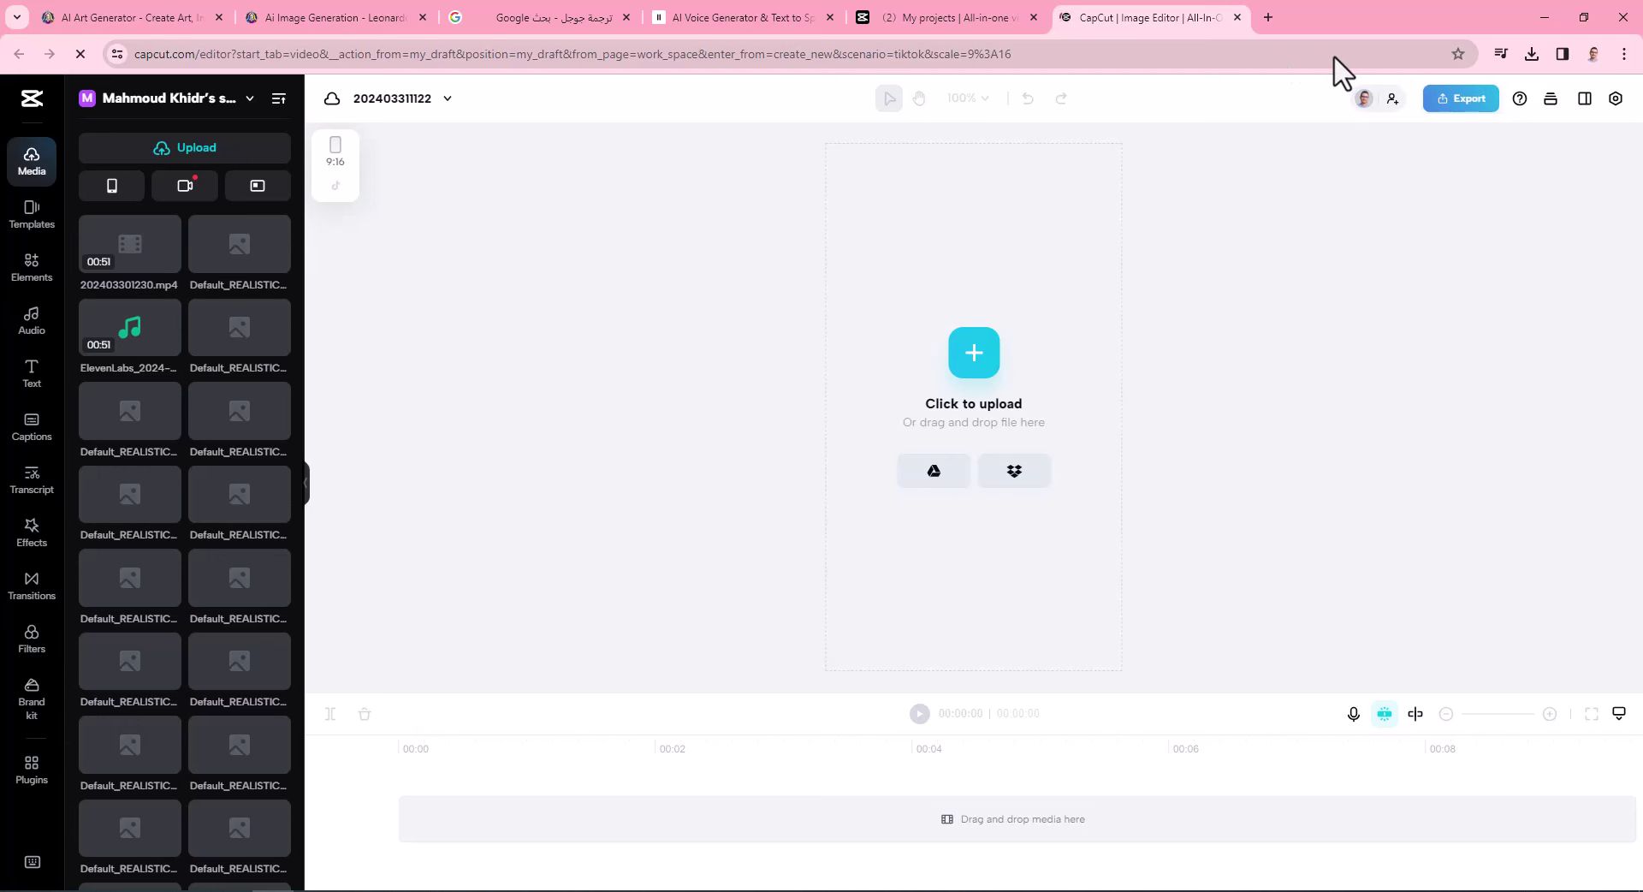
Switch back to ElevenLabs, download the Valentino narration as an MP3, and return to the CapCut project.
key(ctrl+shift+Tab)
key(ctrl+shift+Tab)
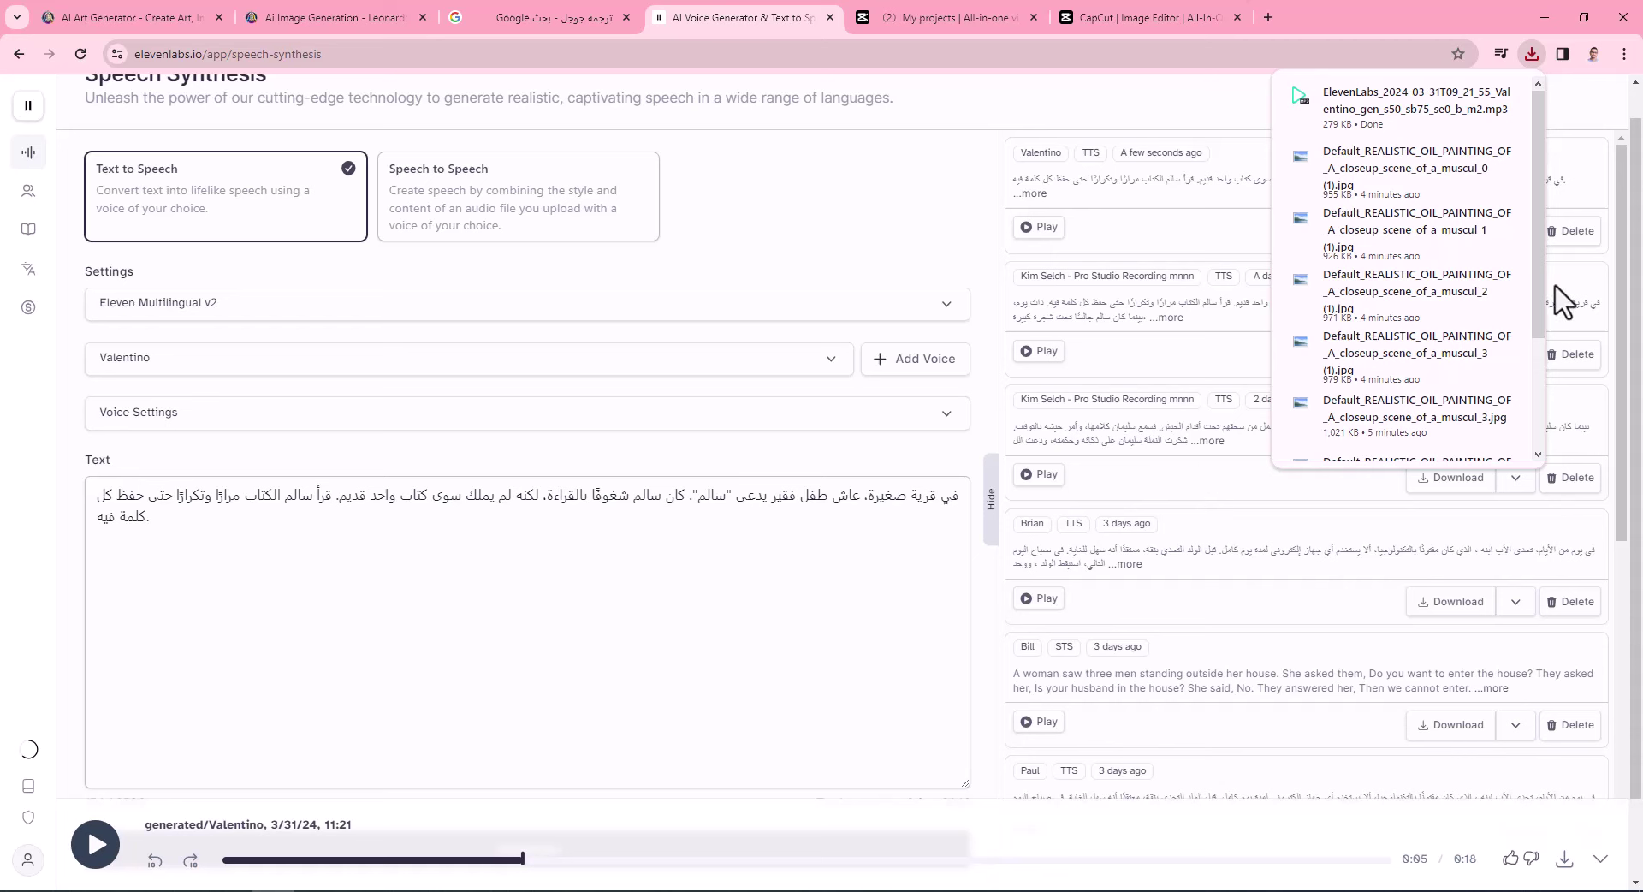
mouse_move(1498, 141)
click(1142, 17)
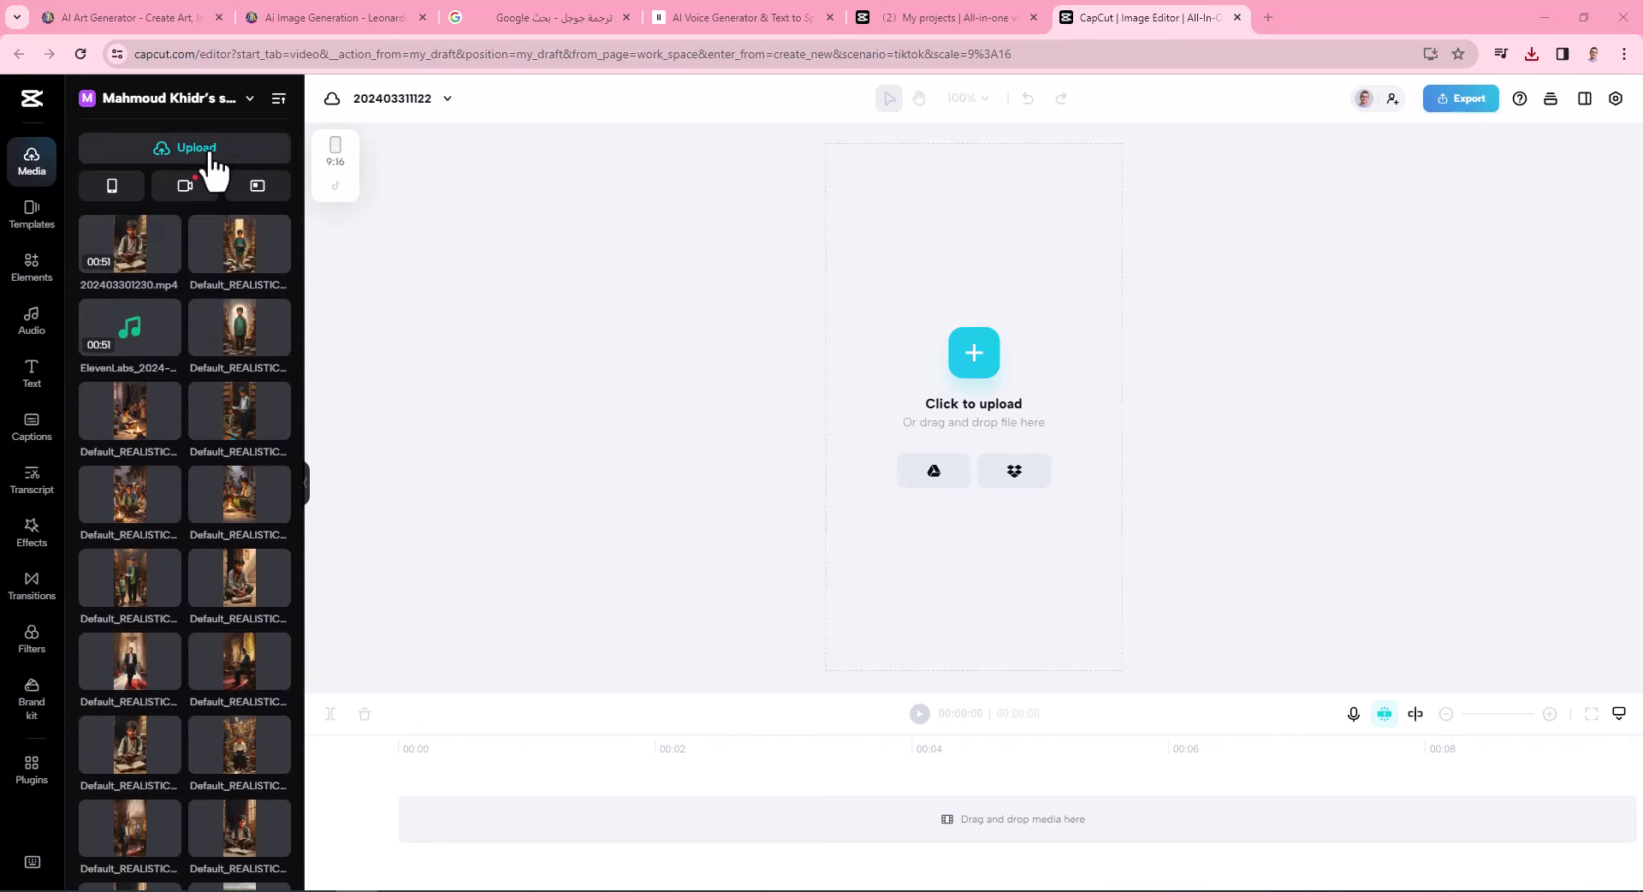
Upload the Valentino narration and the muscular-man images from Downloads, and place the narration at the start of the timeline.
mouse_move(211, 156)
click(240, 195)
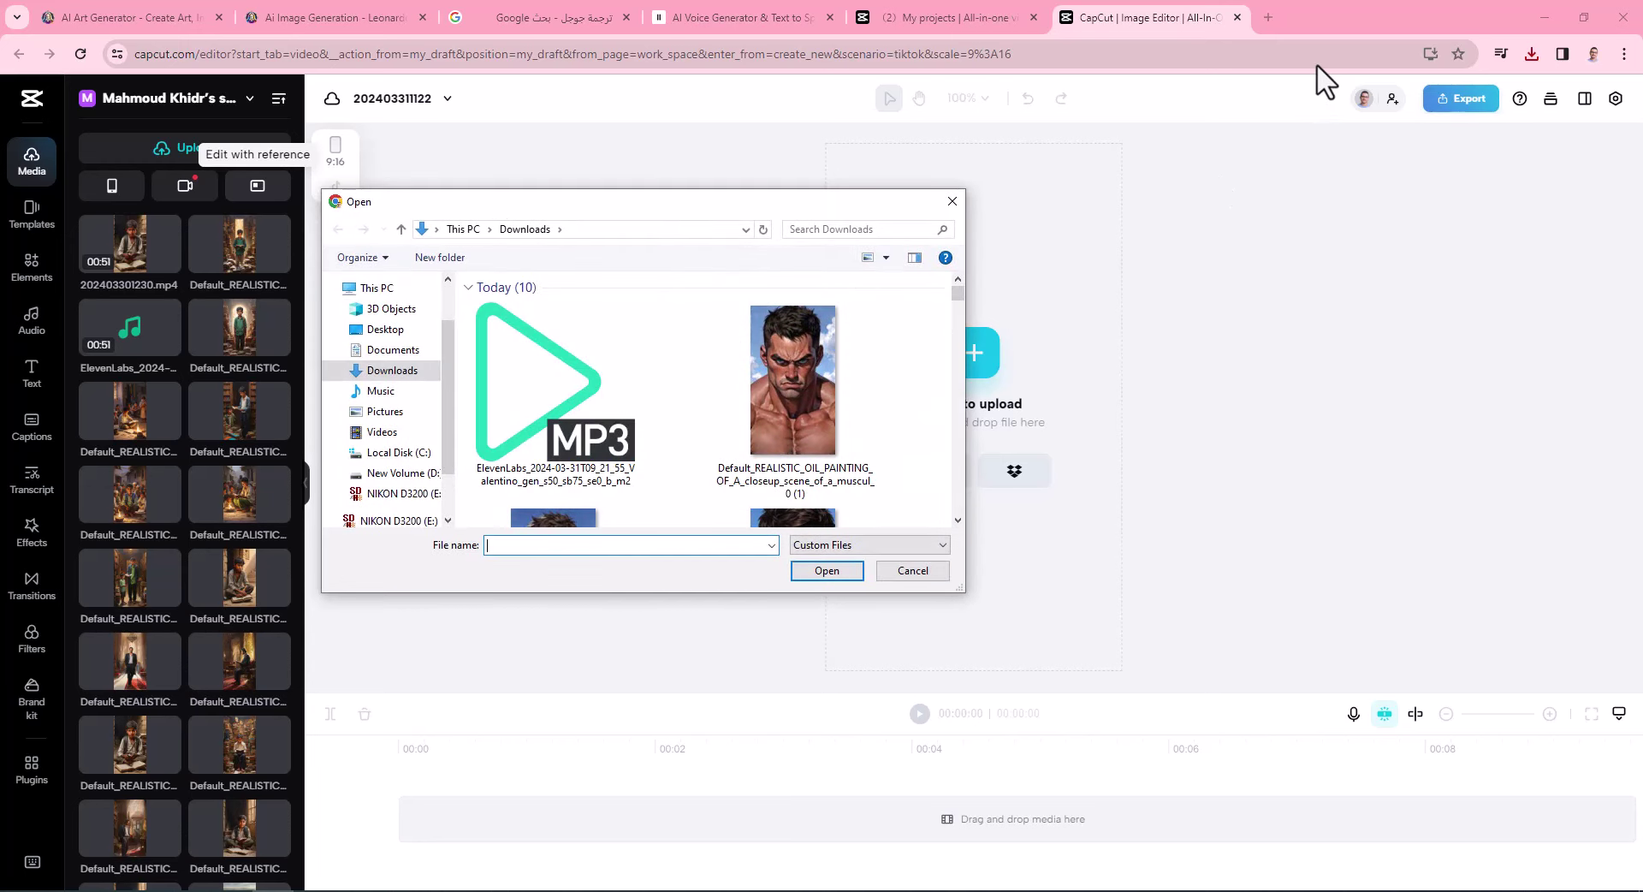
key(Escape)
drag(187, 605, 460, 817)
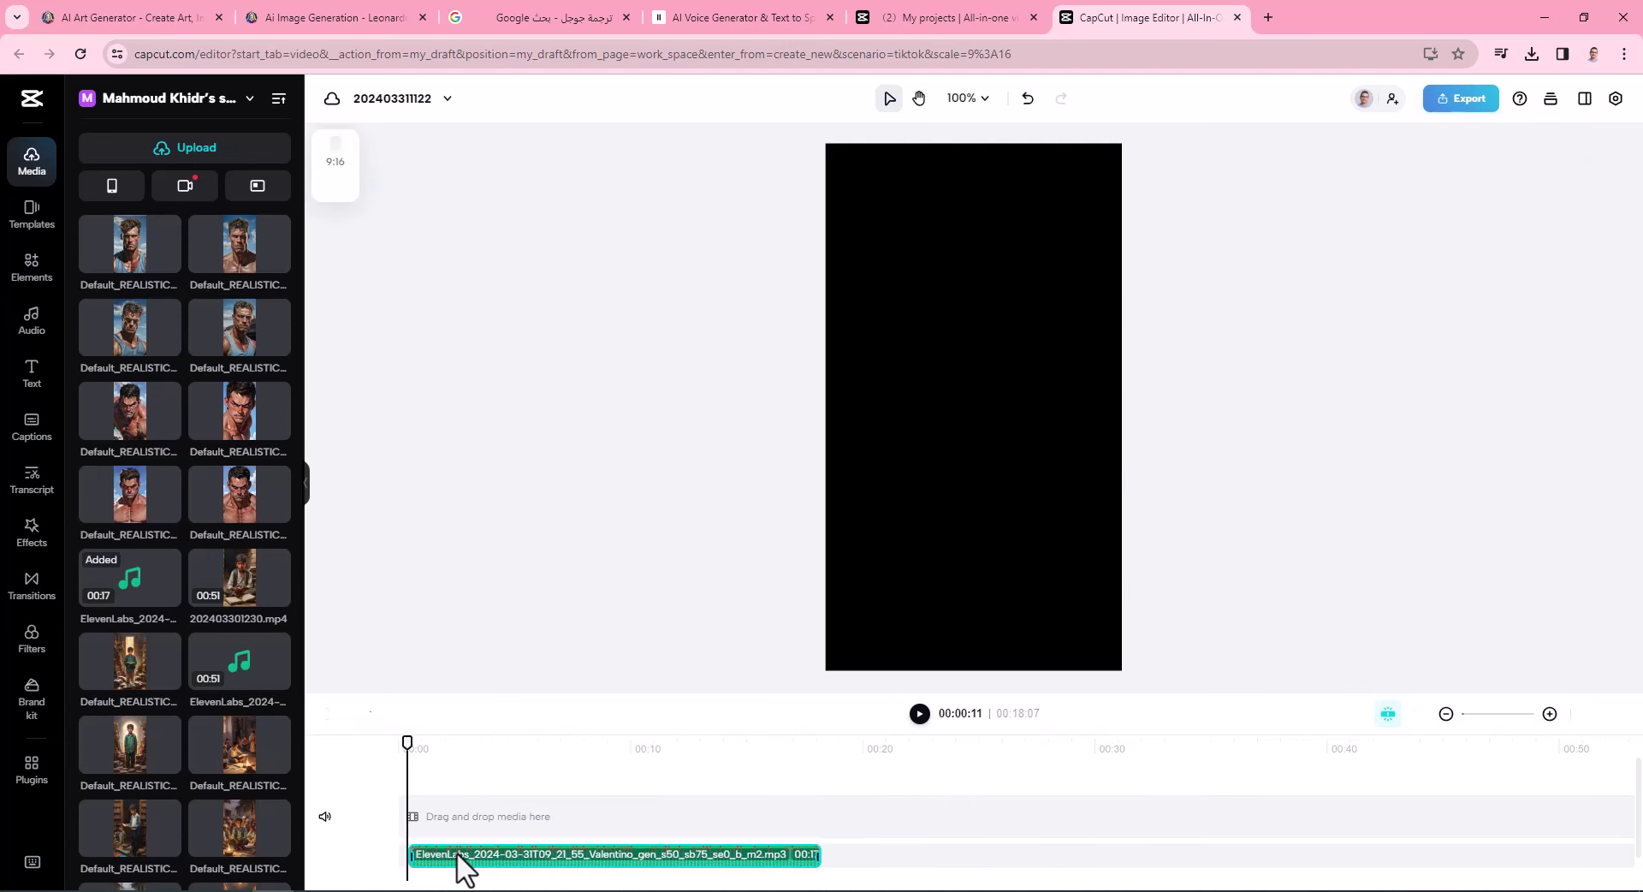
click(455, 851)
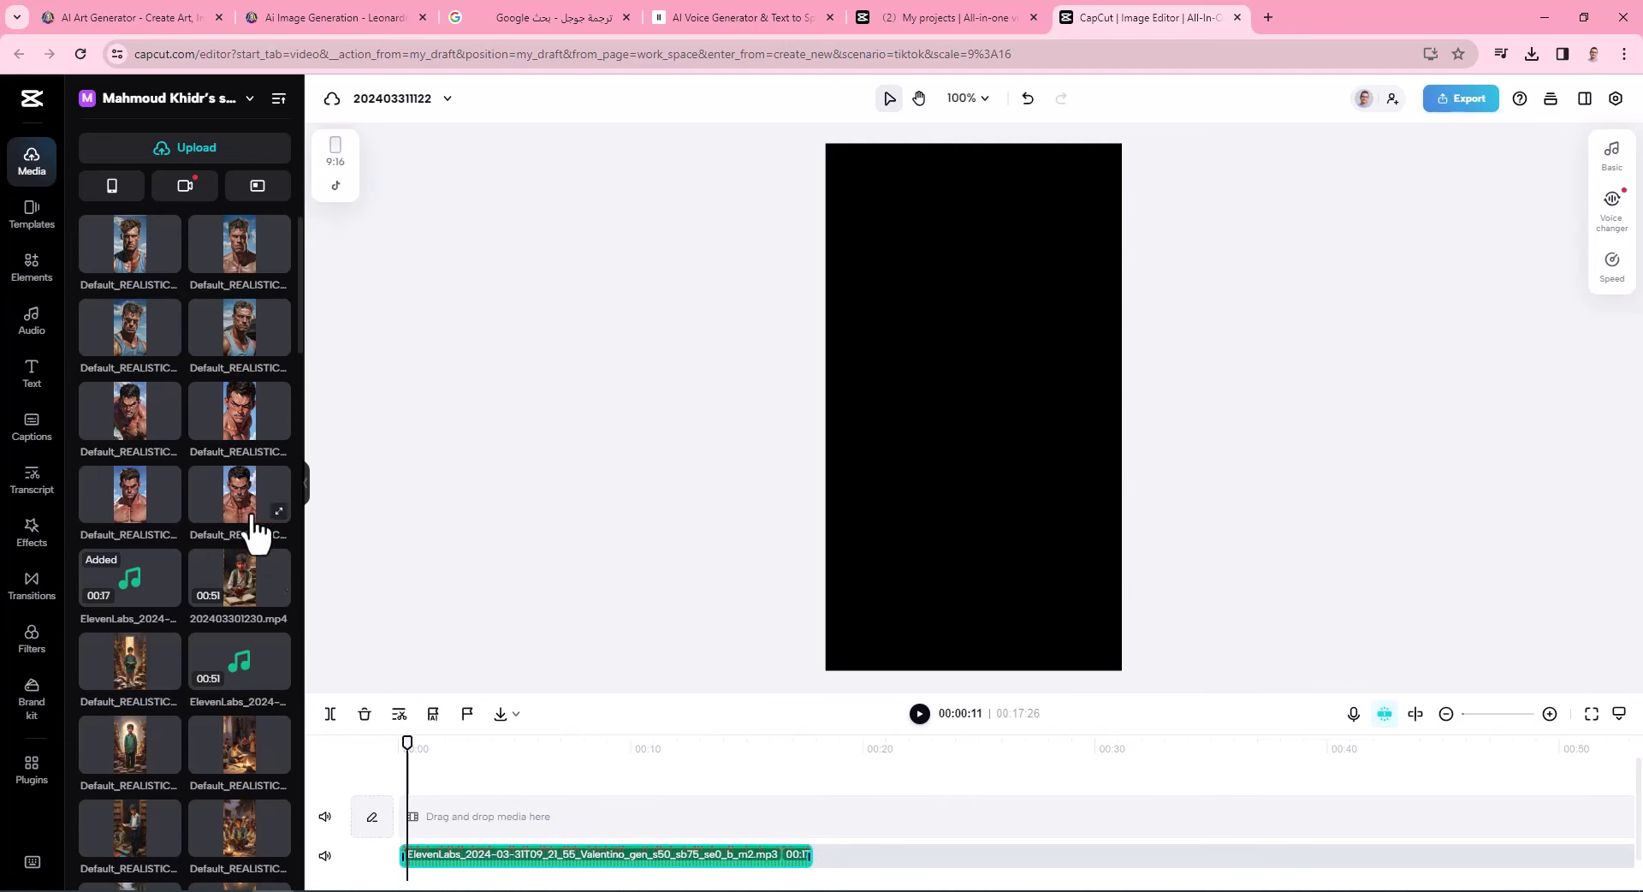
Place the dark-haired and the blue-tank-top man images one after the other on the timeline, with the Inhale transition between them.
drag(251, 518, 437, 822)
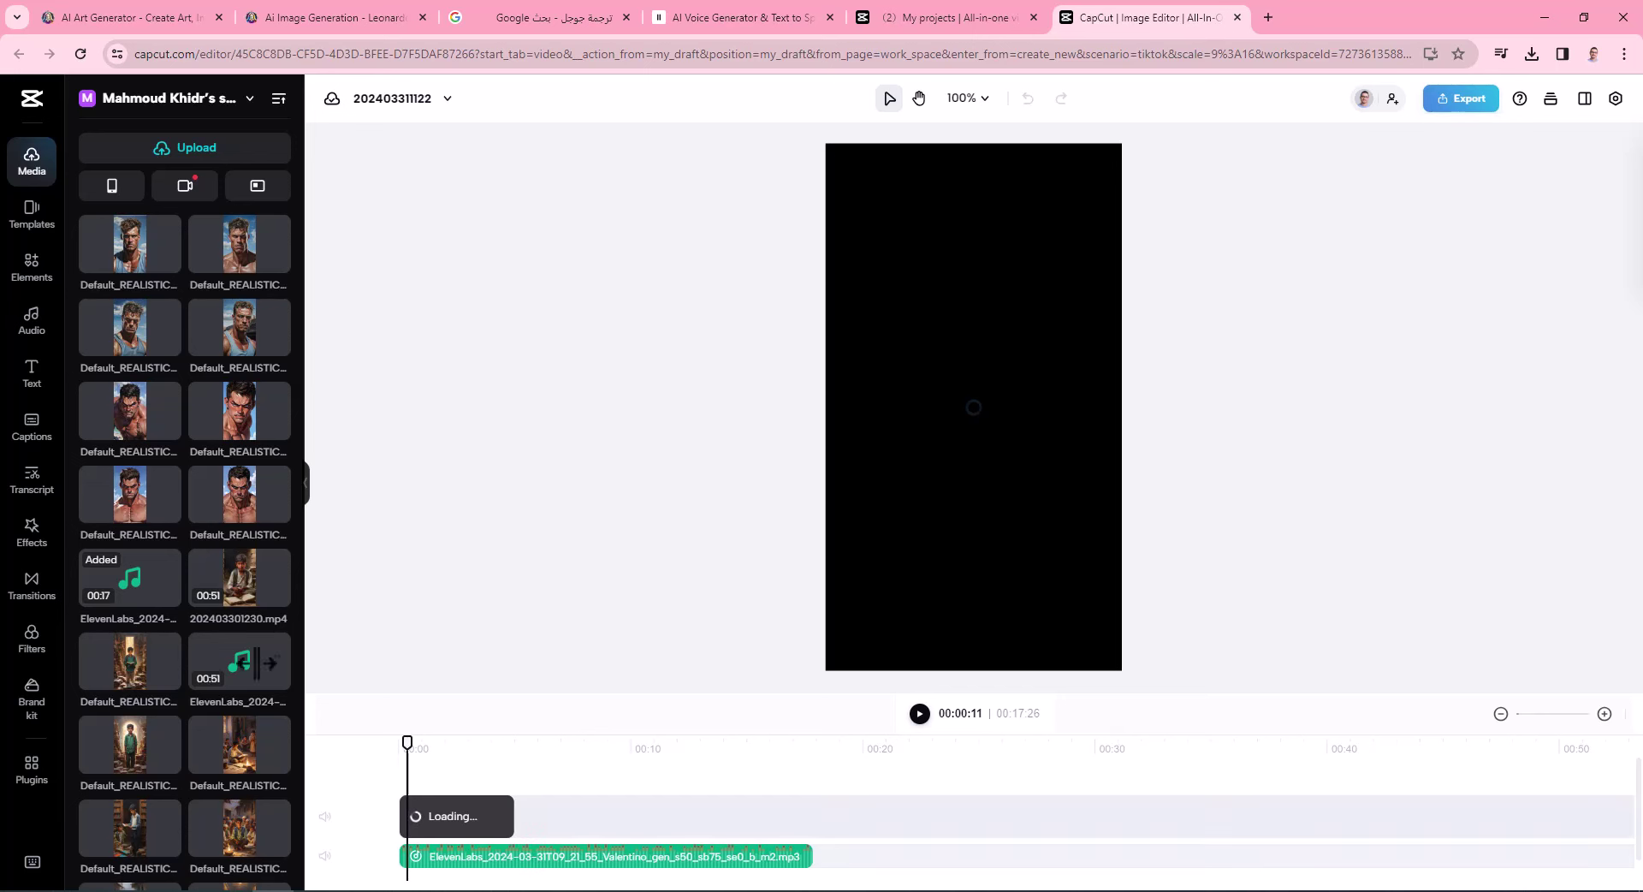
drag(231, 342, 537, 821)
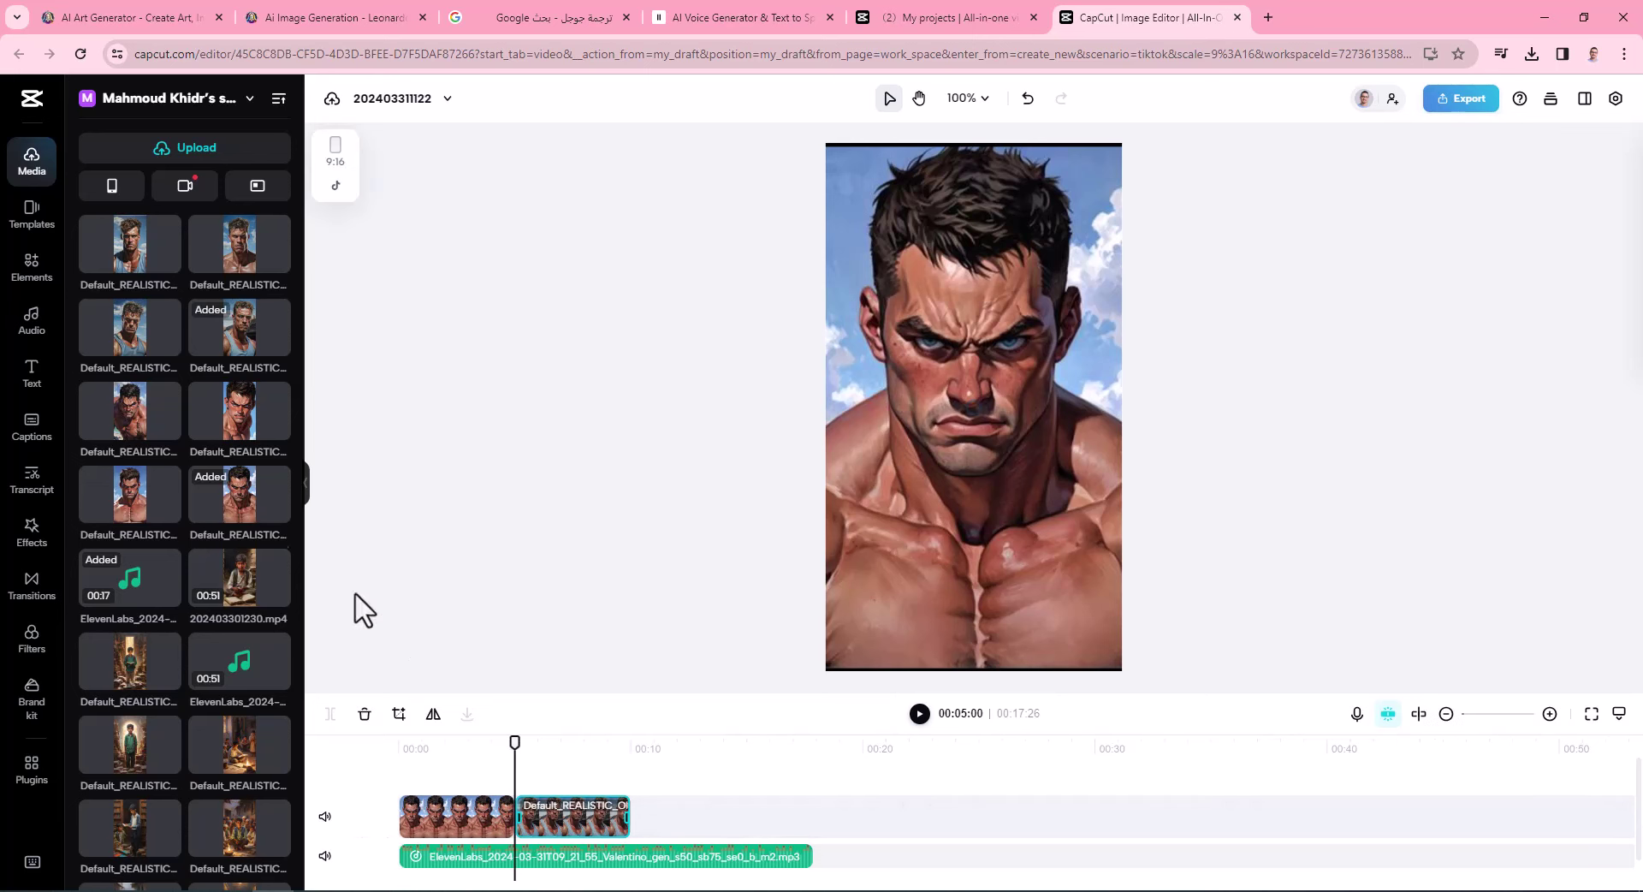
click(34, 572)
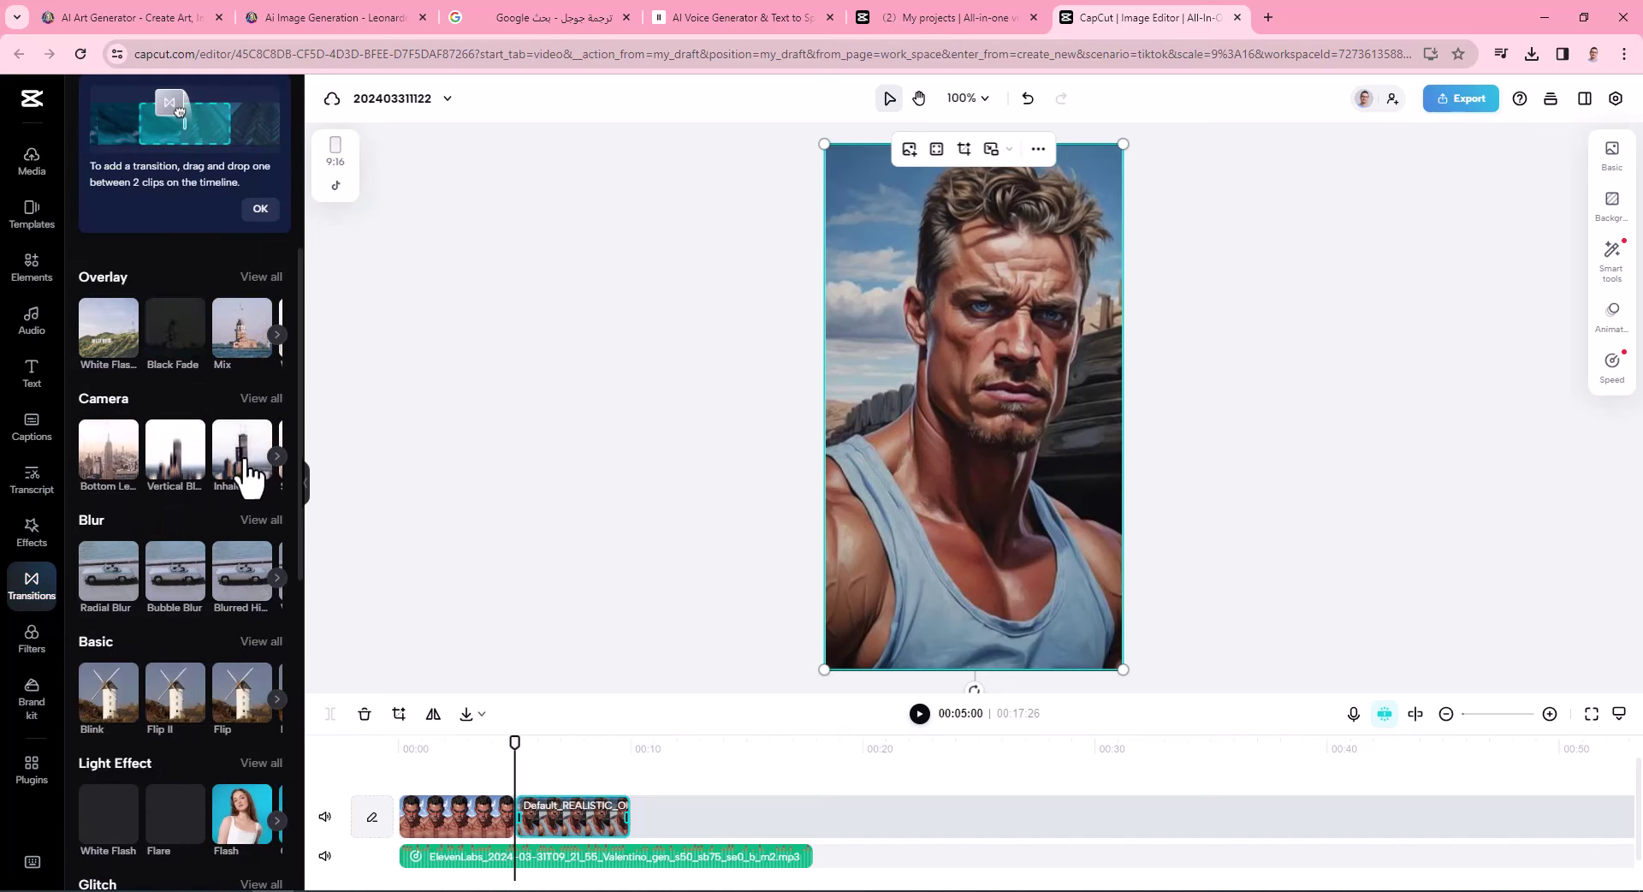
mouse_move(239, 459)
mouse_down()
mouse_move(253, 502)
mouse_move(512, 775)
mouse_move(514, 815)
mouse_up()
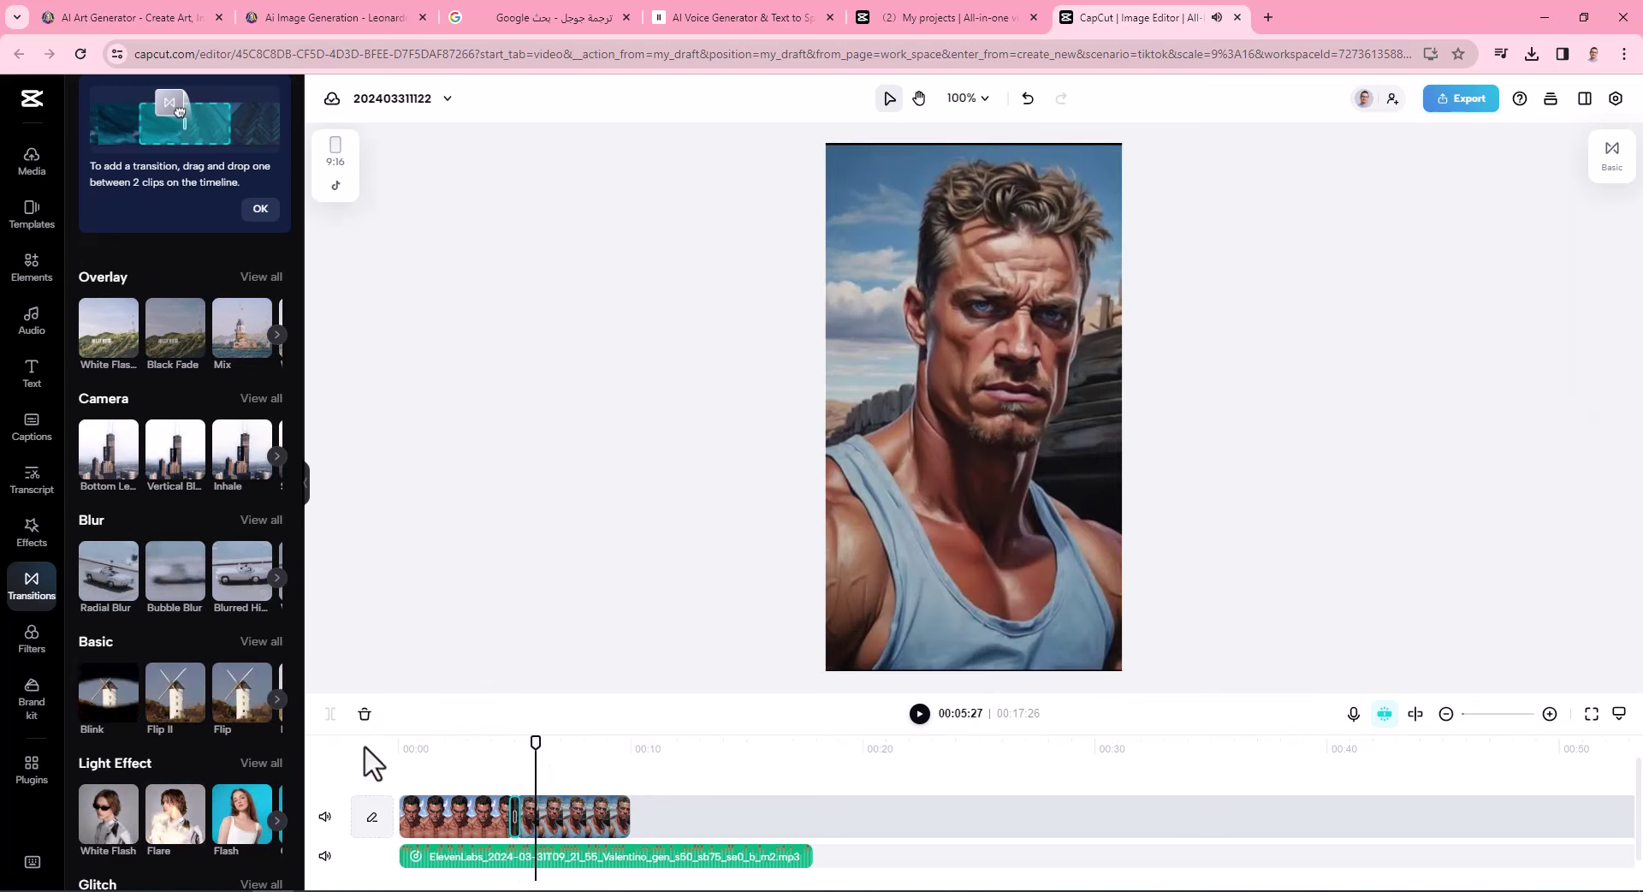
Add the Nightclub video effect Shake above the two image clips and preview it from the start.
click(33, 545)
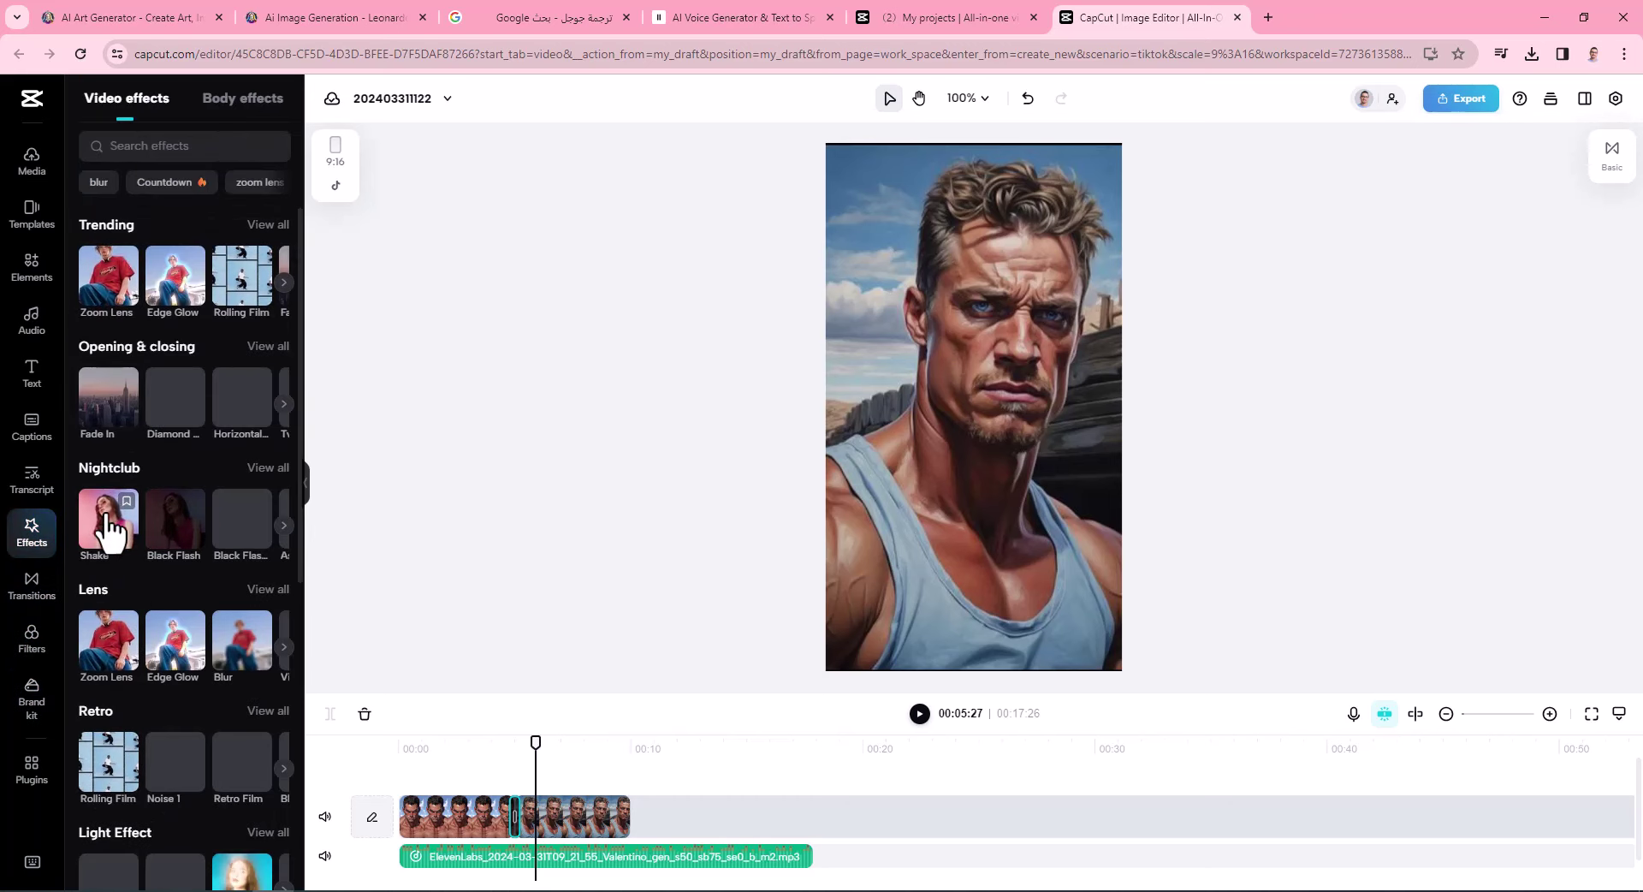
drag(92, 514, 618, 811)
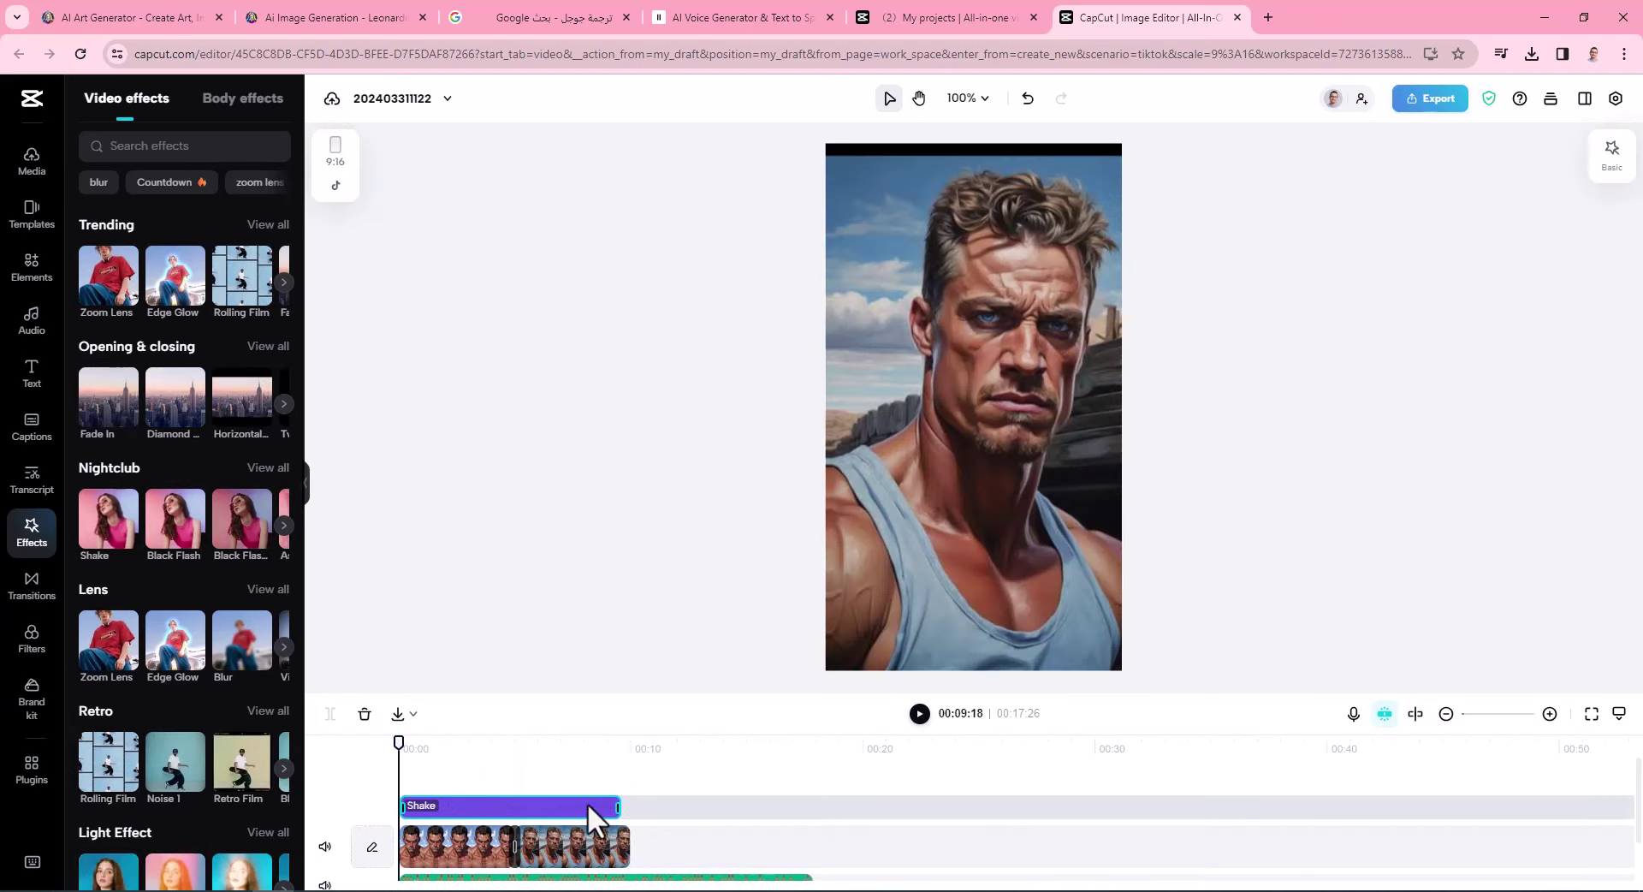
click(919, 713)
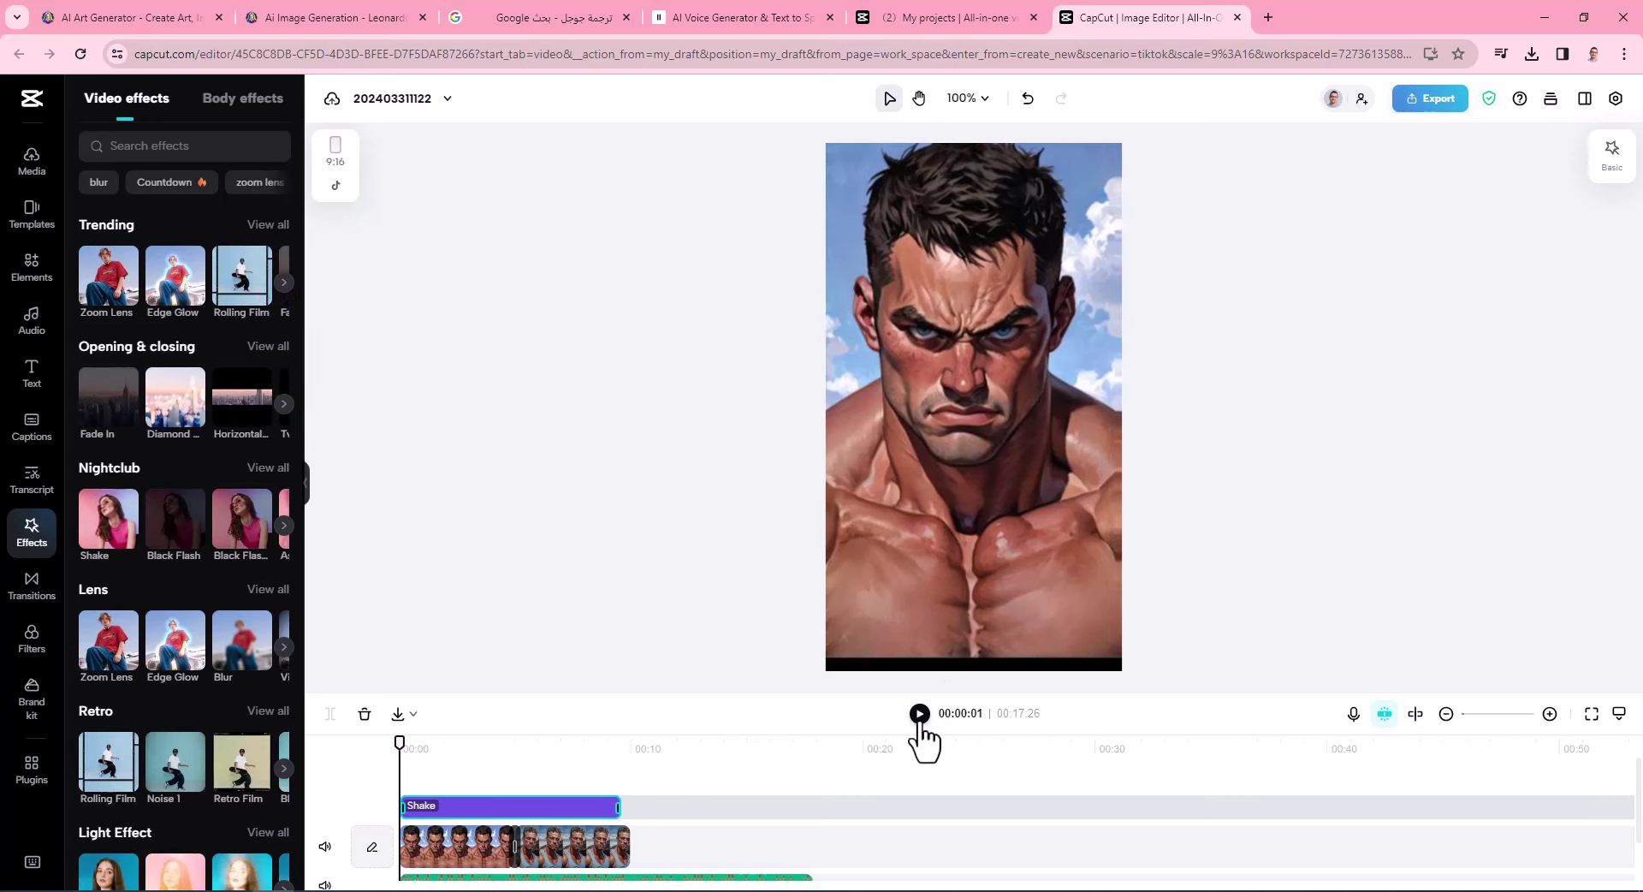
click(919, 713)
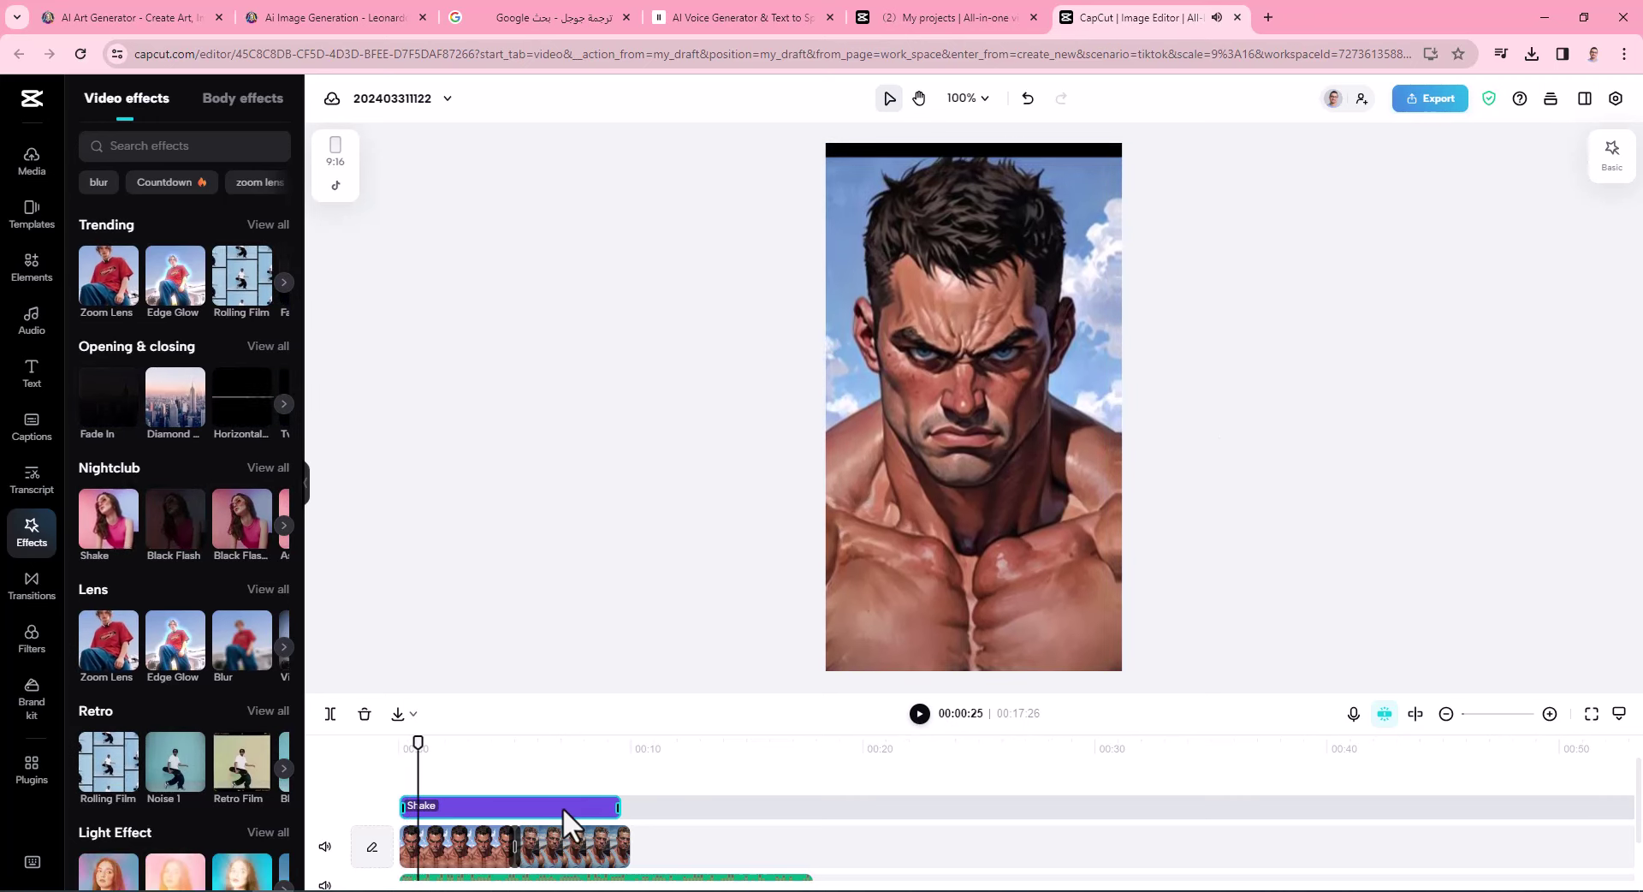
Set the Shake effect's speed to 1 and its intensity to 10, and preview the motion.
click(1613, 154)
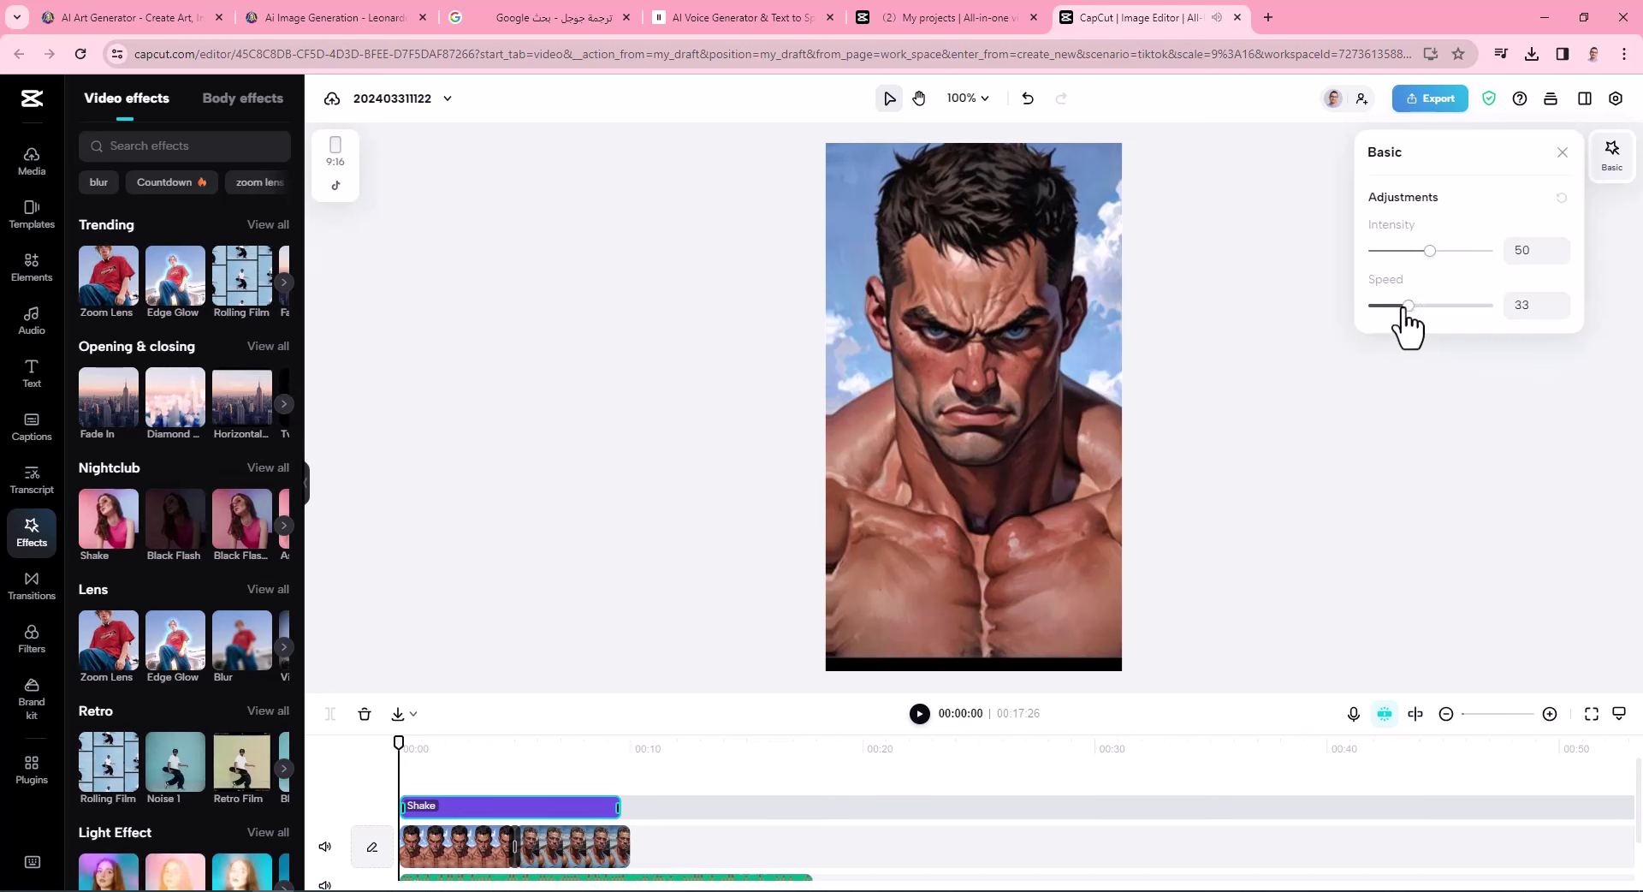
drag(1406, 307, 1364, 311)
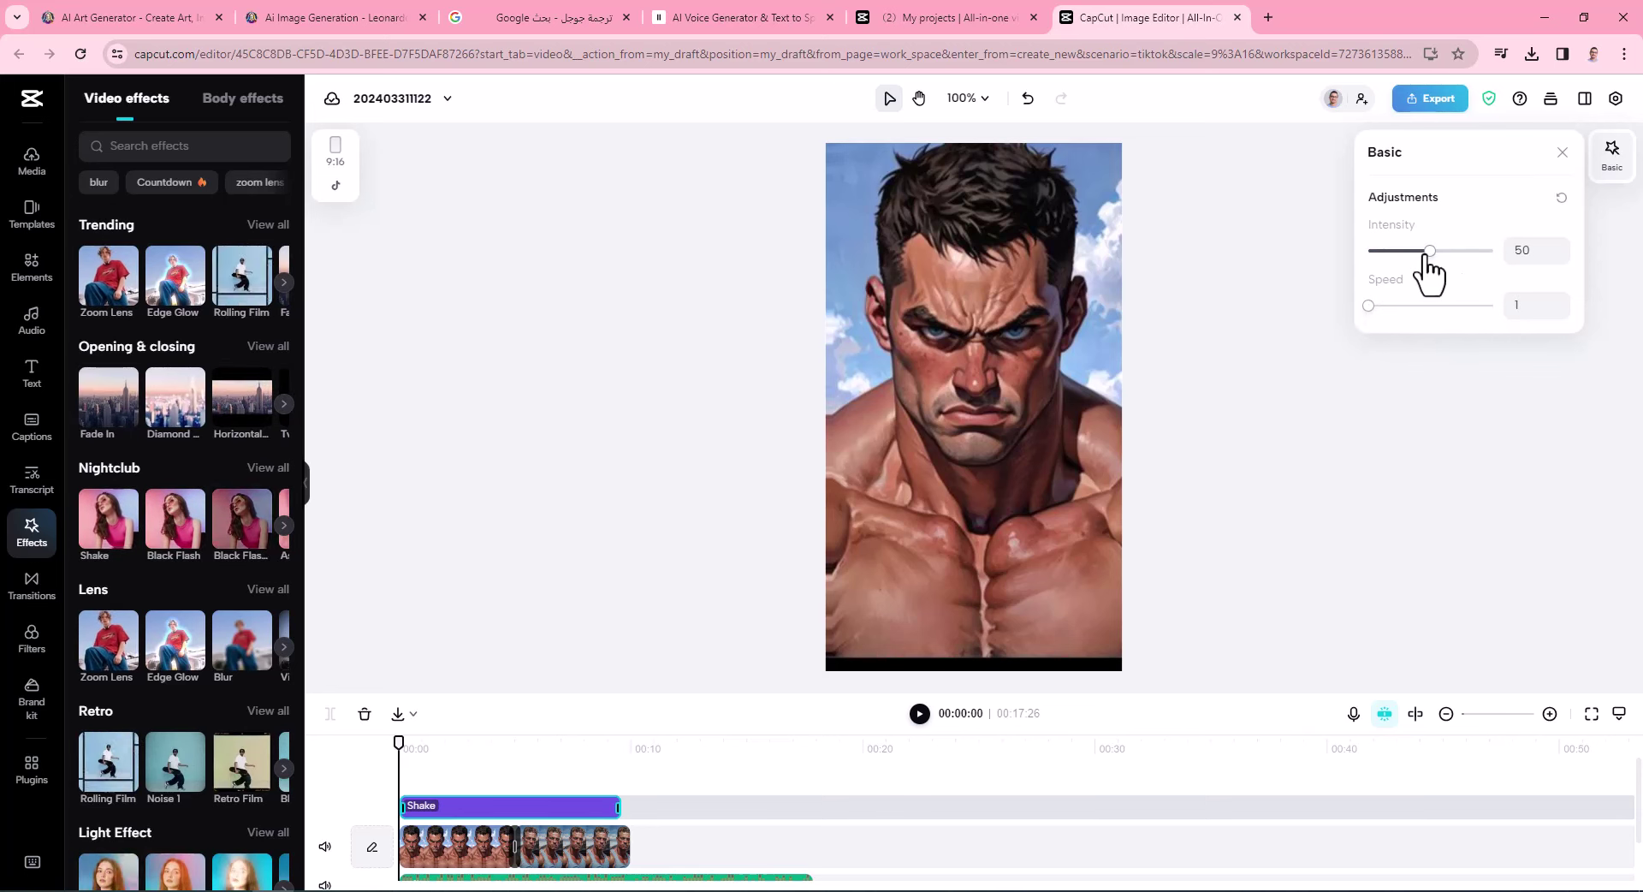
drag(1425, 252, 1379, 256)
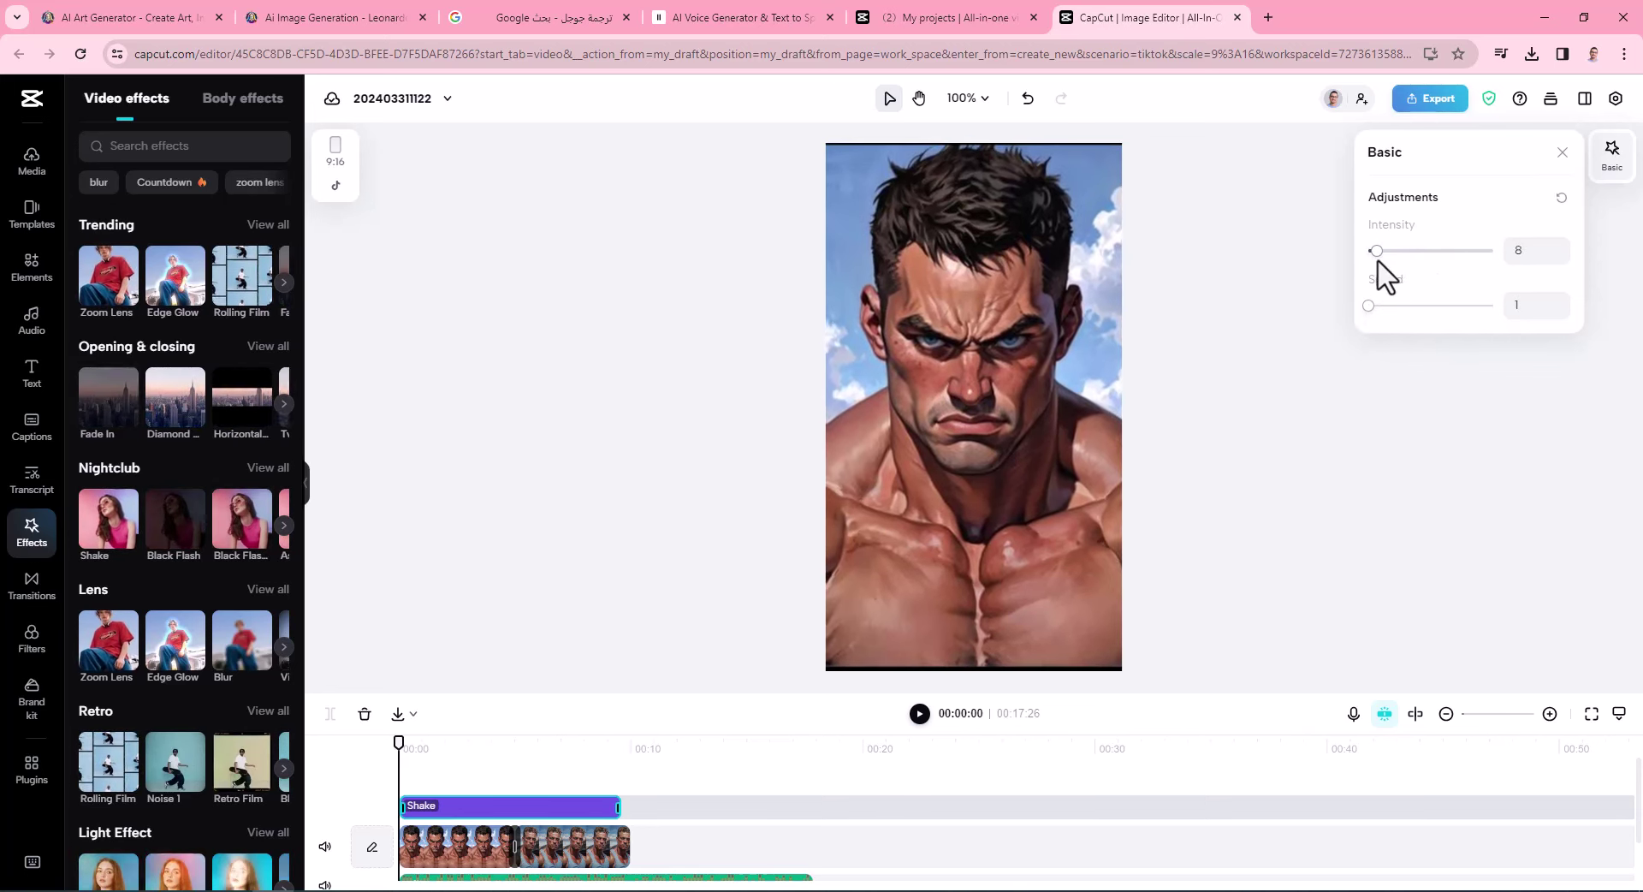
click(920, 712)
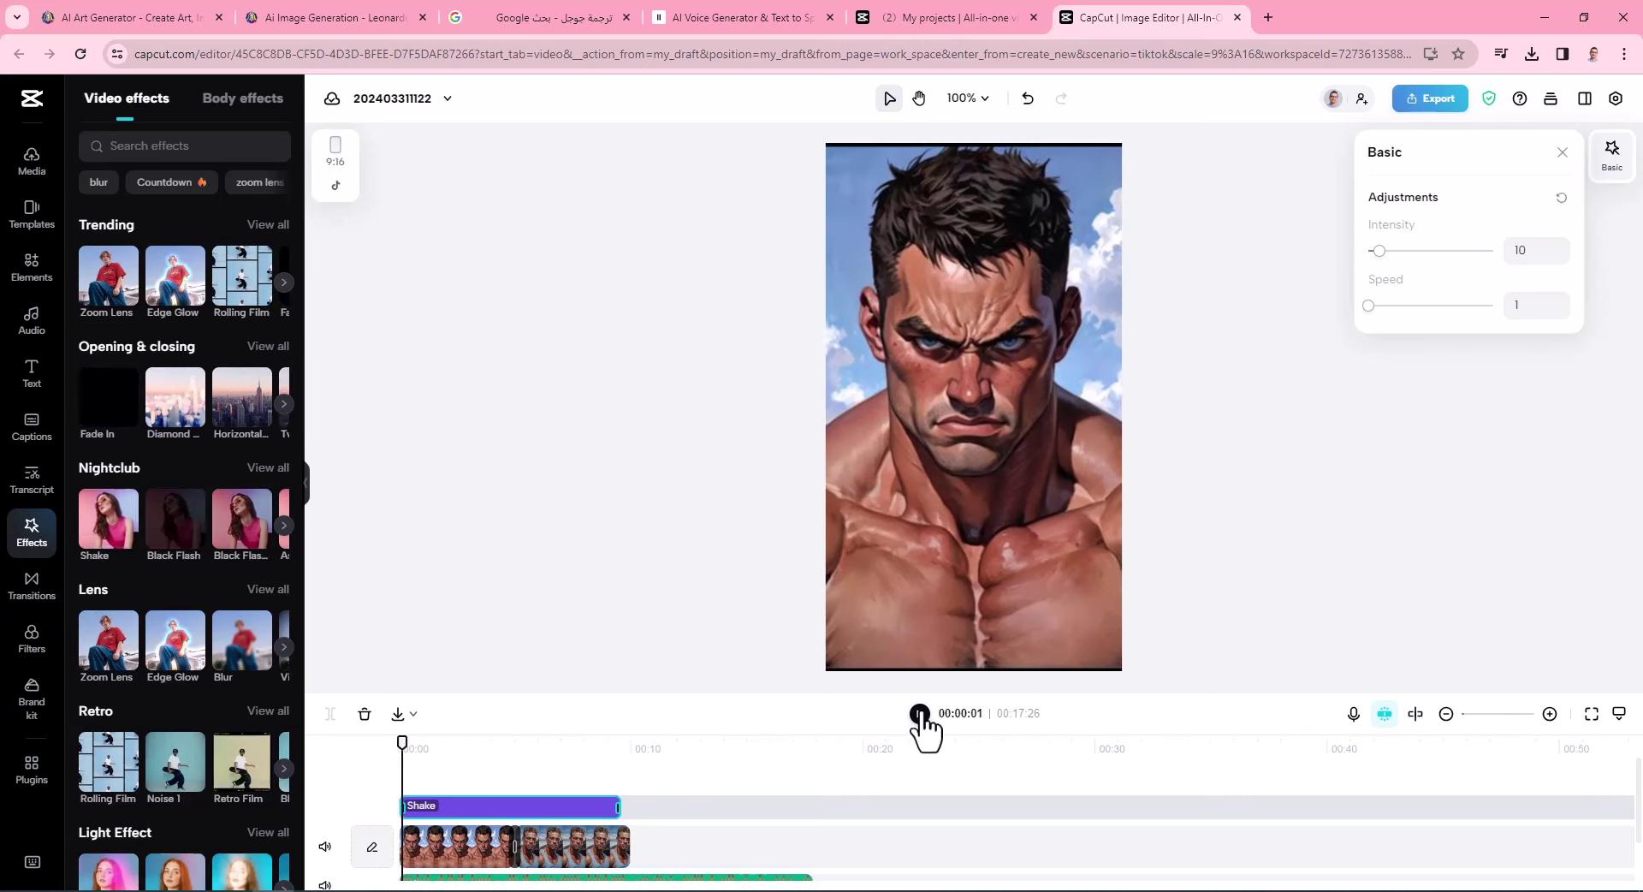
click(920, 713)
Set the Shake effect's intensity to 5 and play the video briefly to check it.
click(1555, 257)
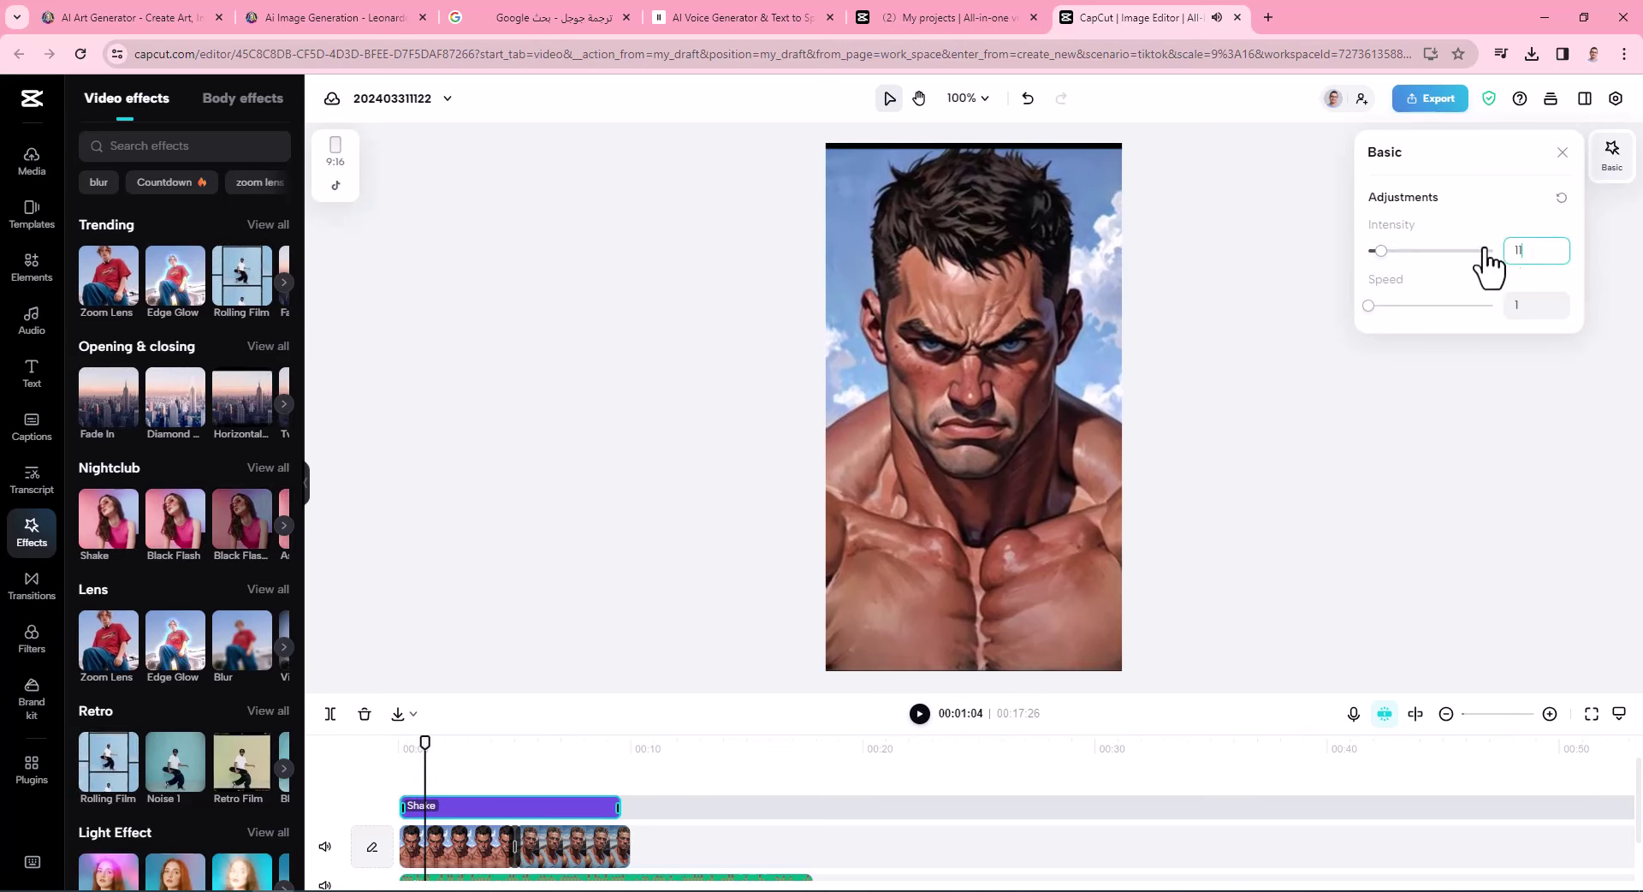
text(11)
double_click(1525, 250)
text(5)
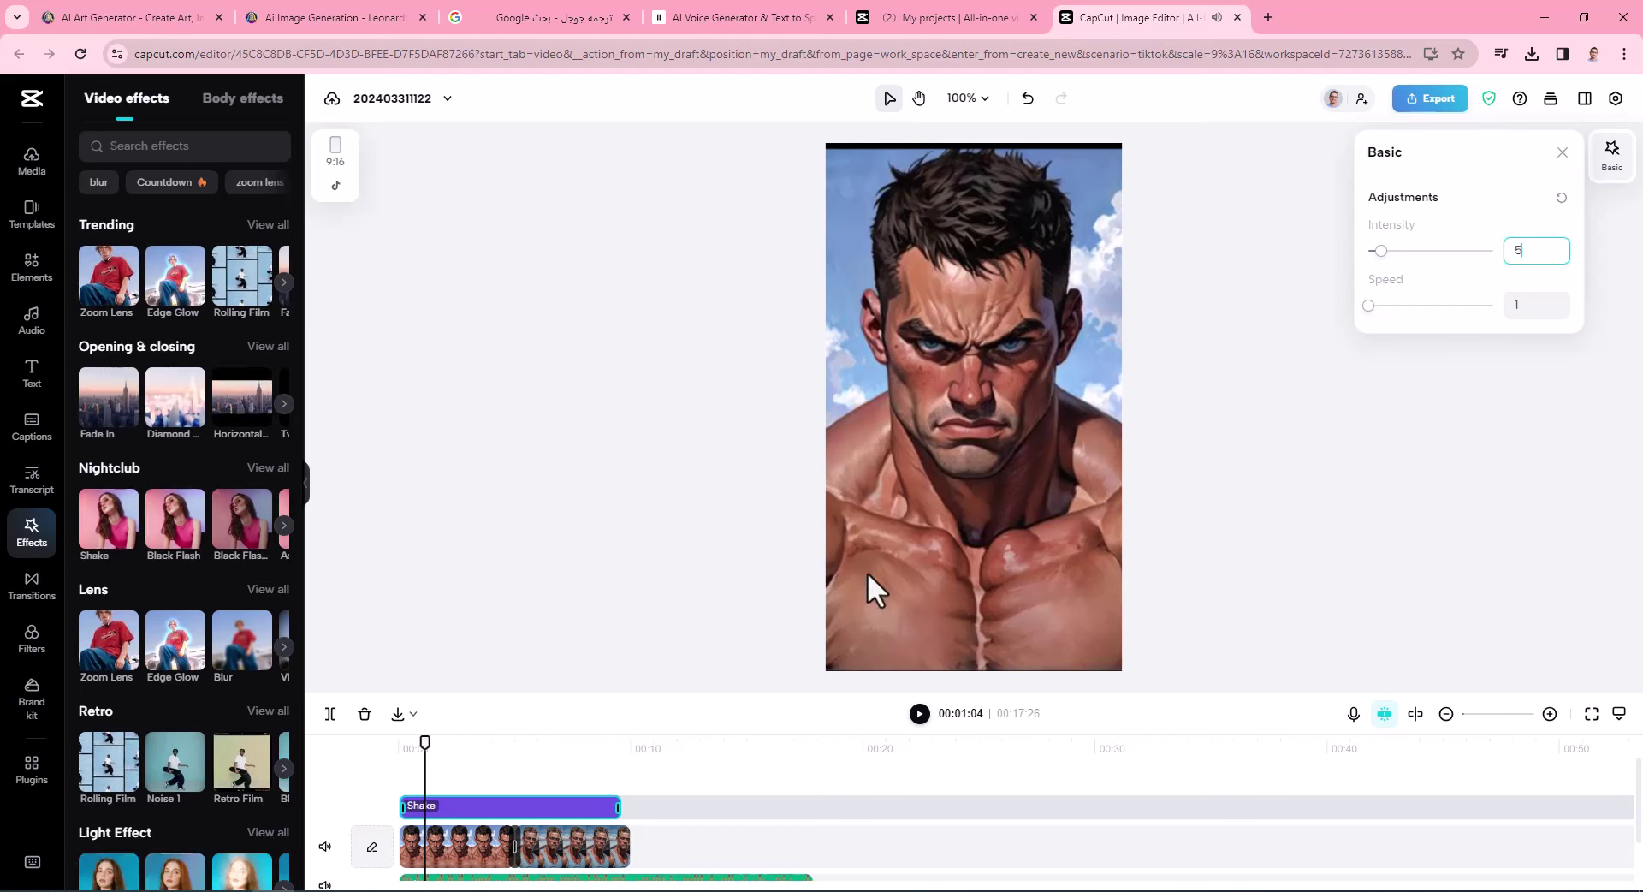
click(920, 717)
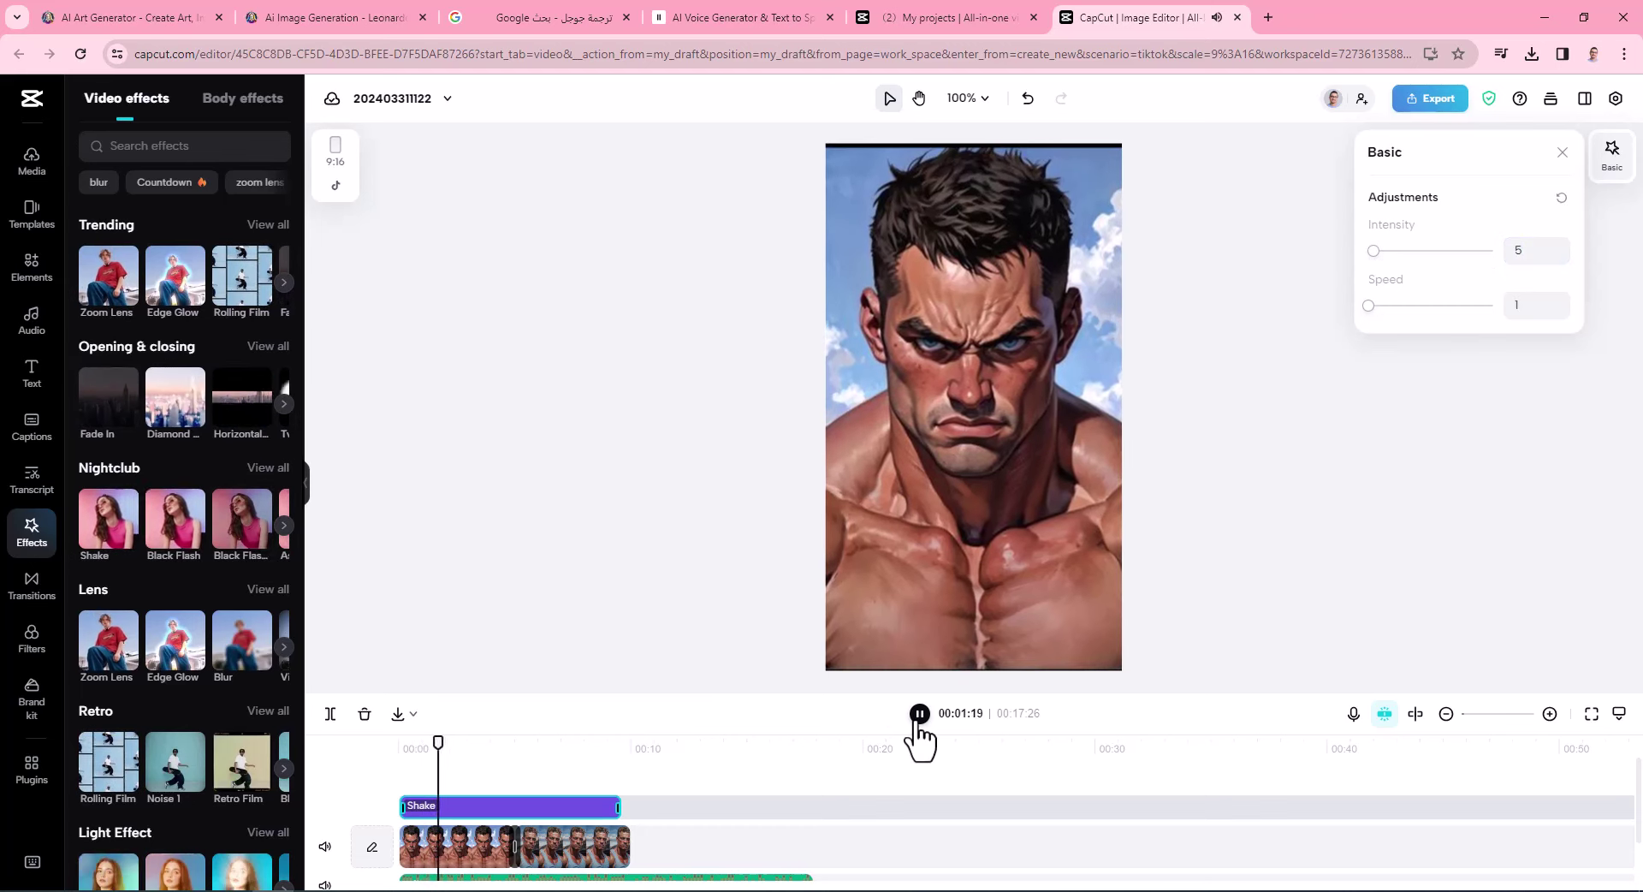
click(920, 715)
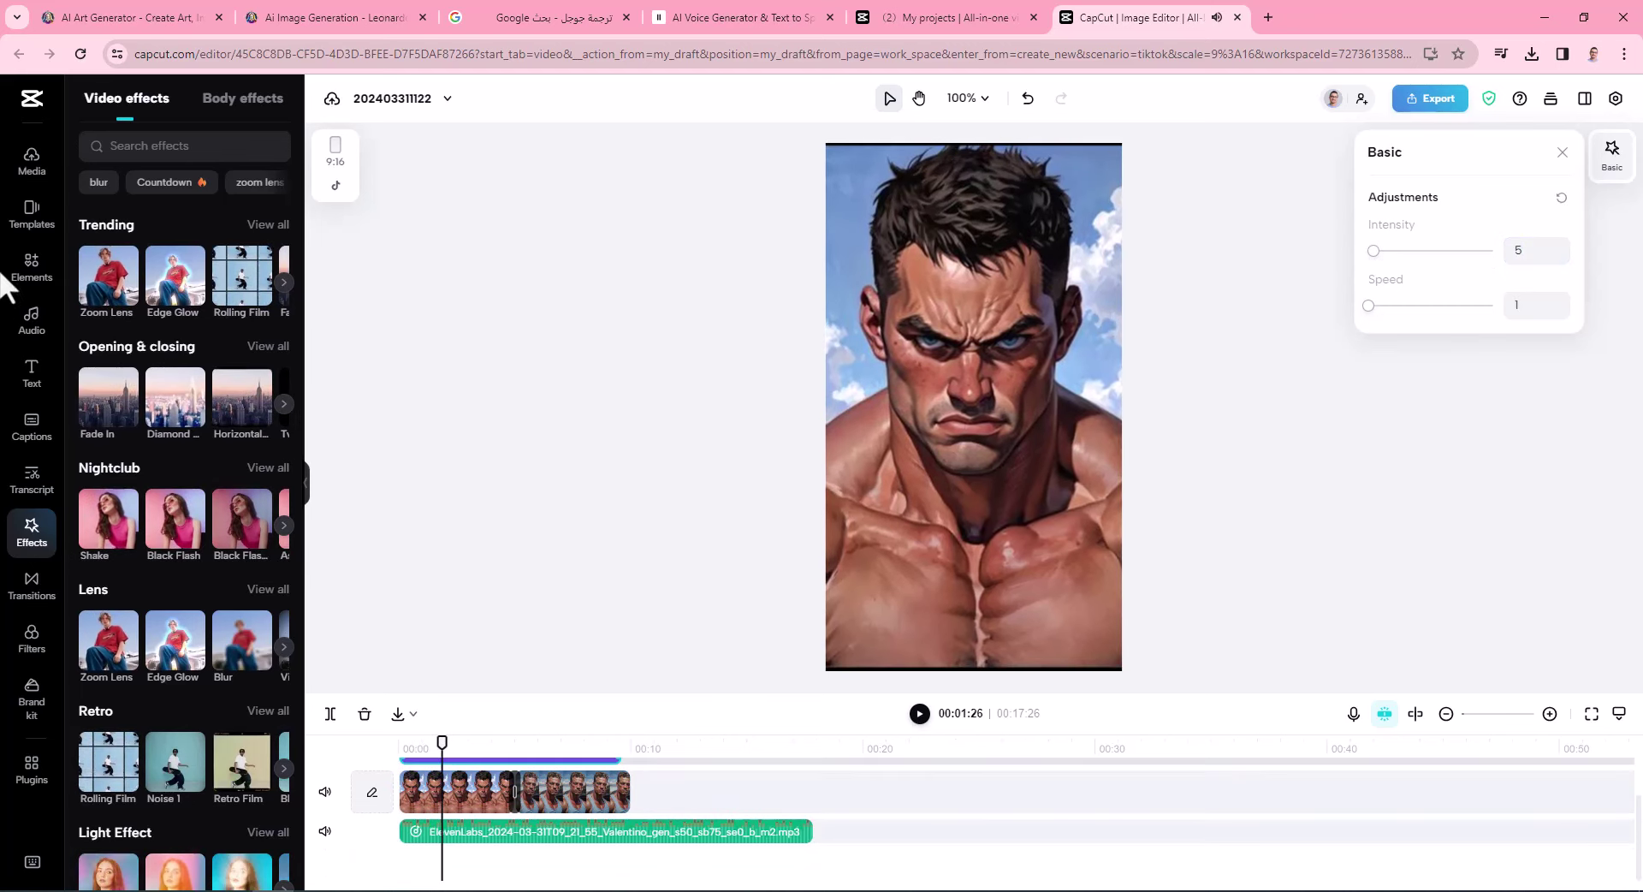
Search the music library for "بكاء رجل" from the search history.
click(30, 324)
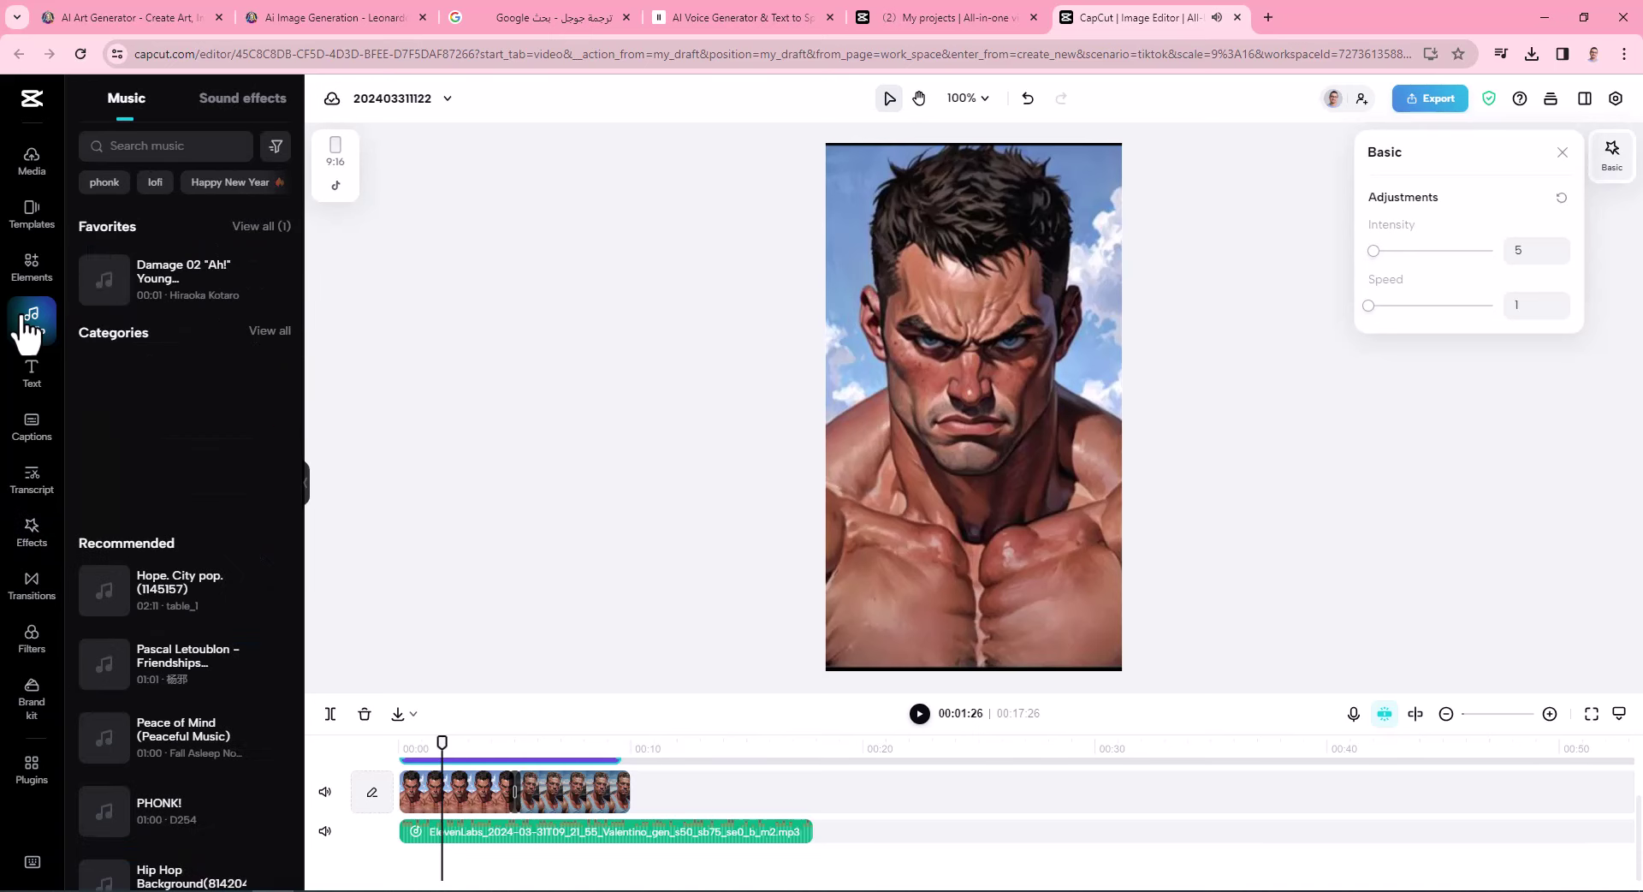
click(168, 147)
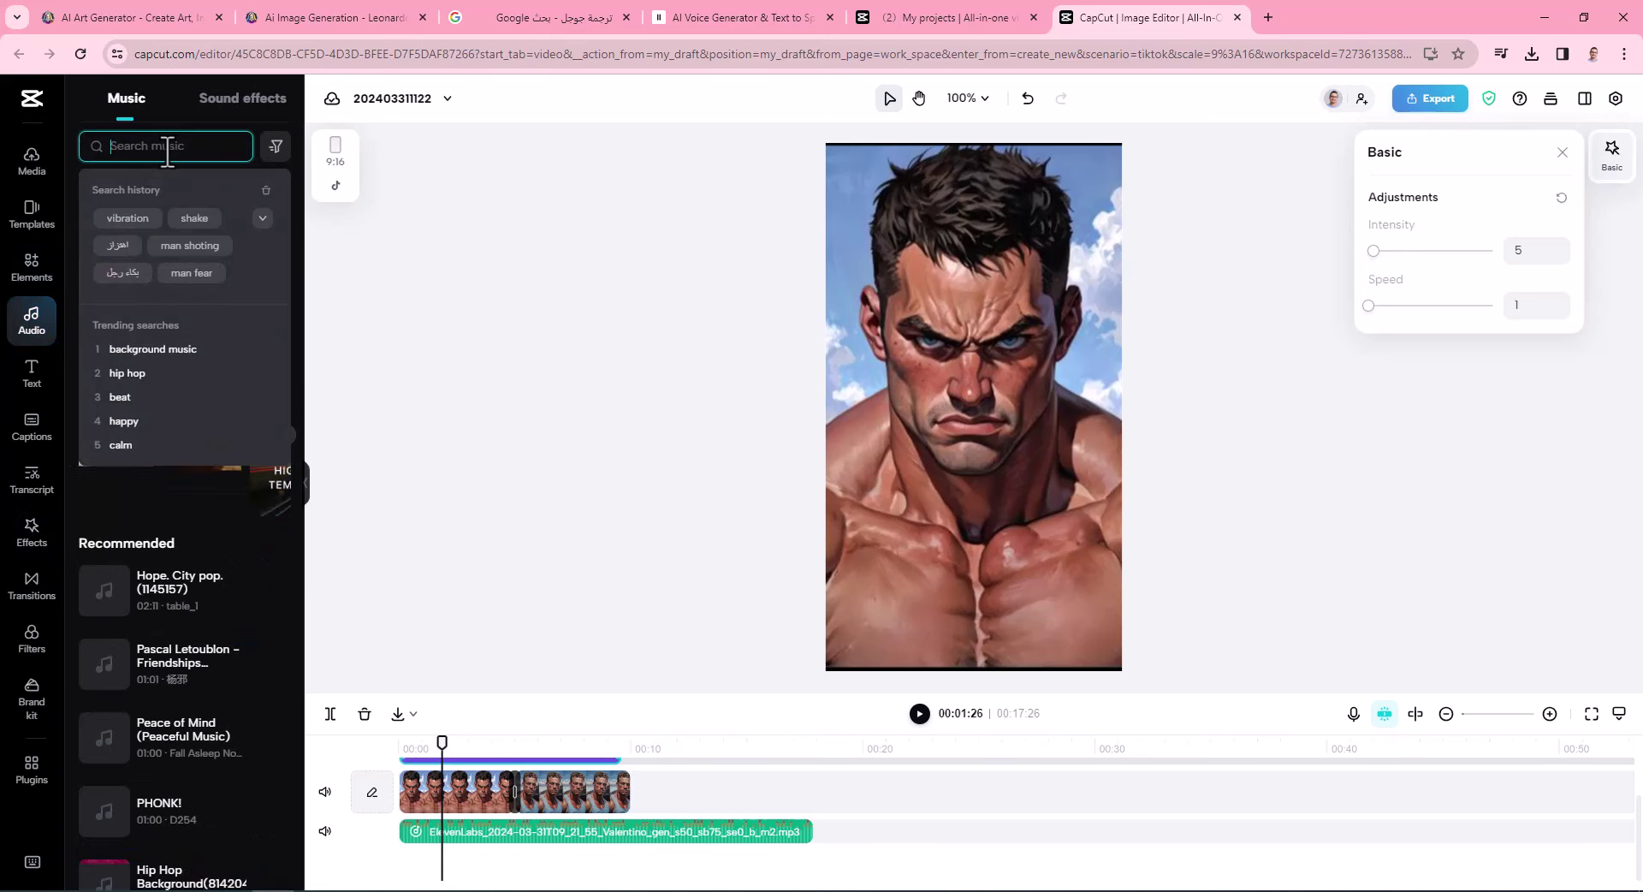
click(128, 274)
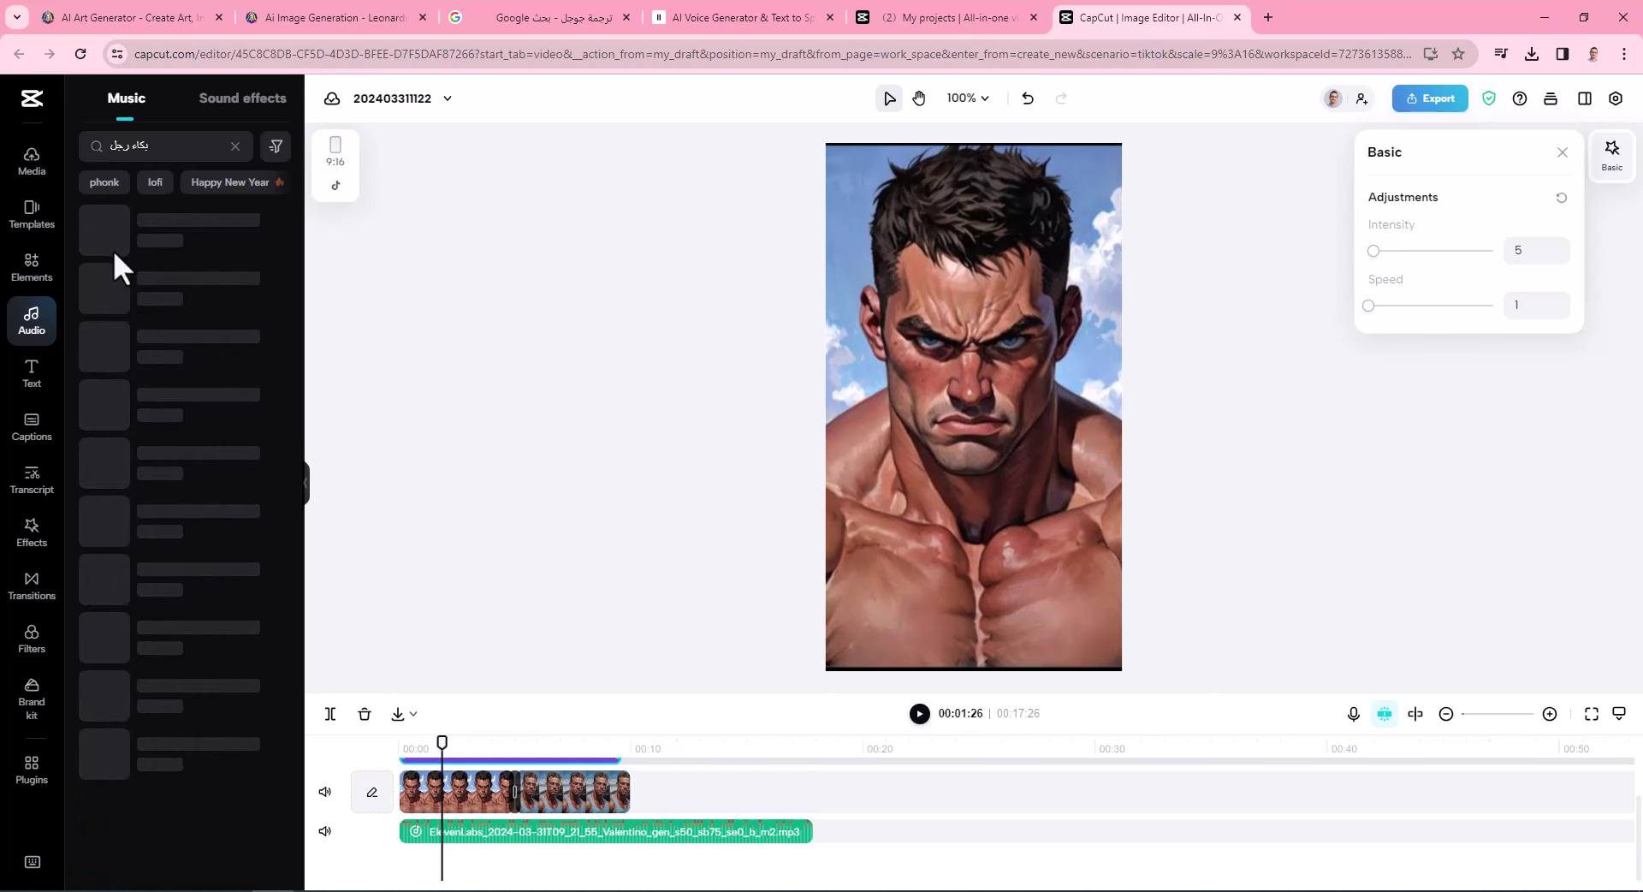